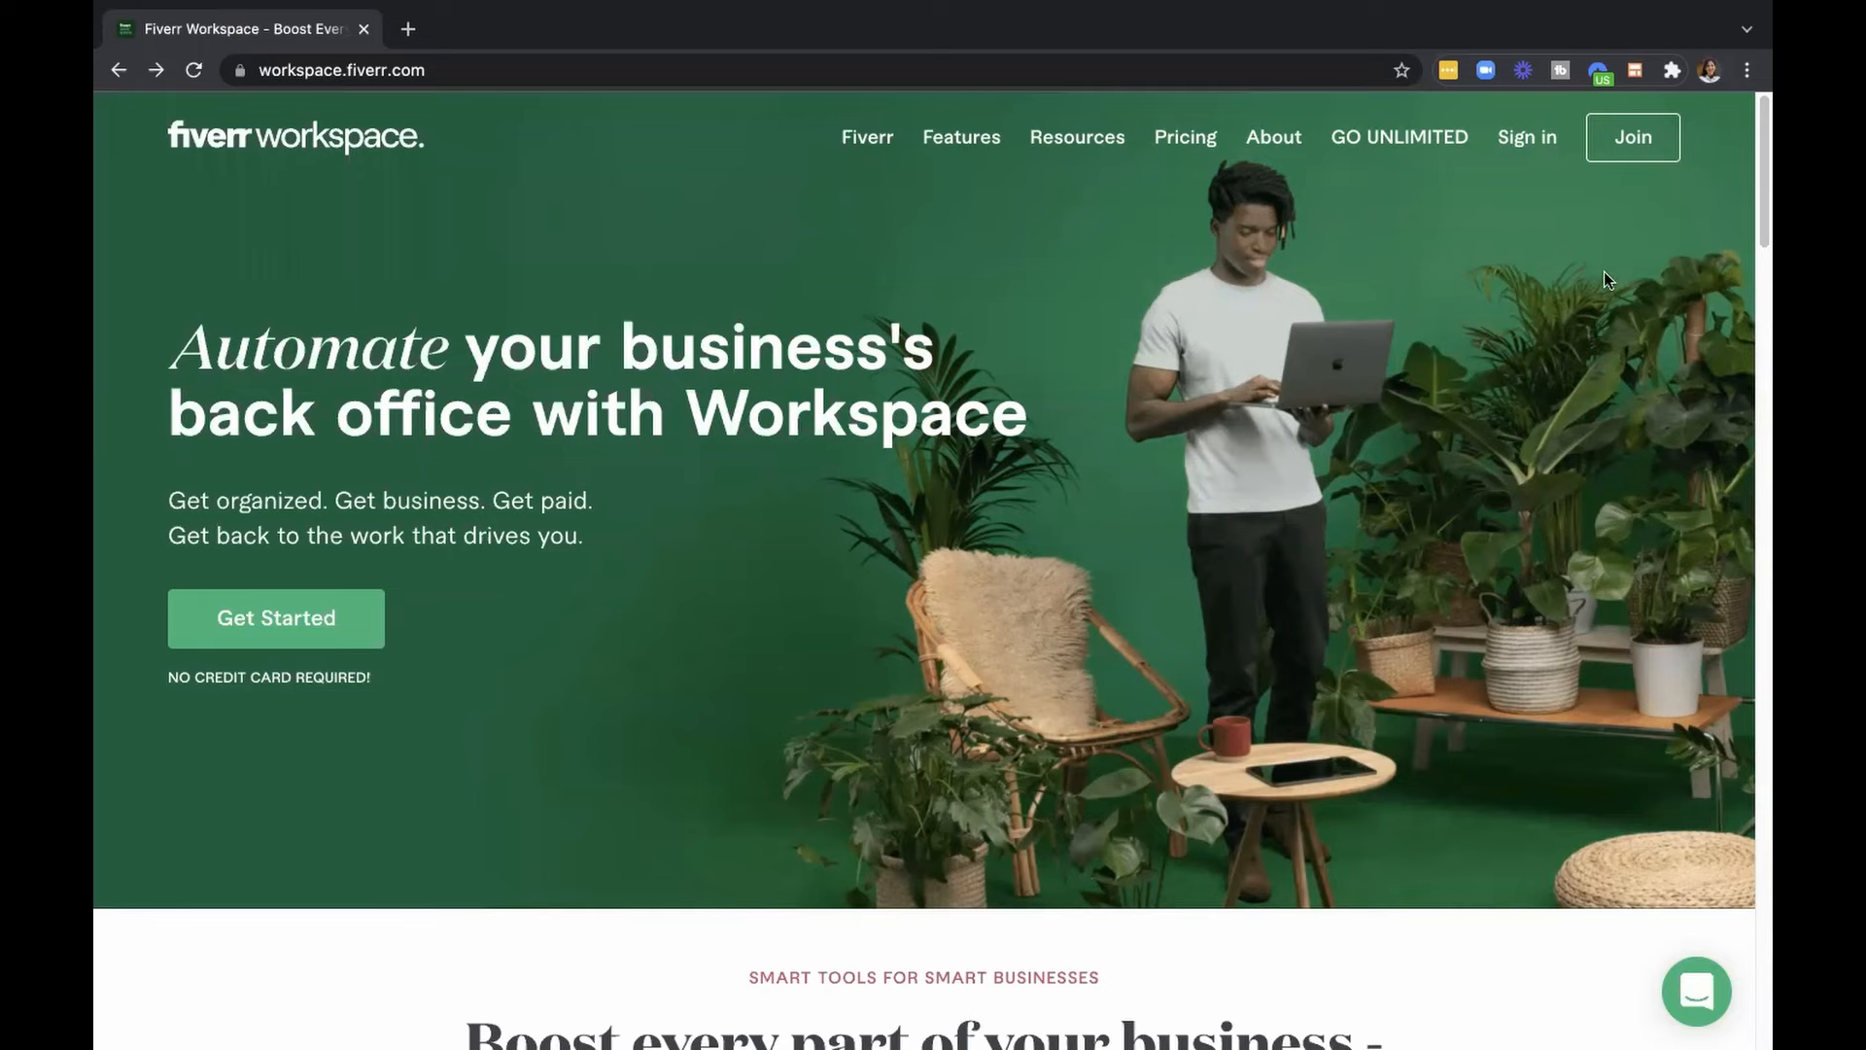
Join Fiverr Workspace and create the client ABC Inc. with its contact name, contact email and full address.
{"action": "left_click", "coordinate": [1631, 144]}
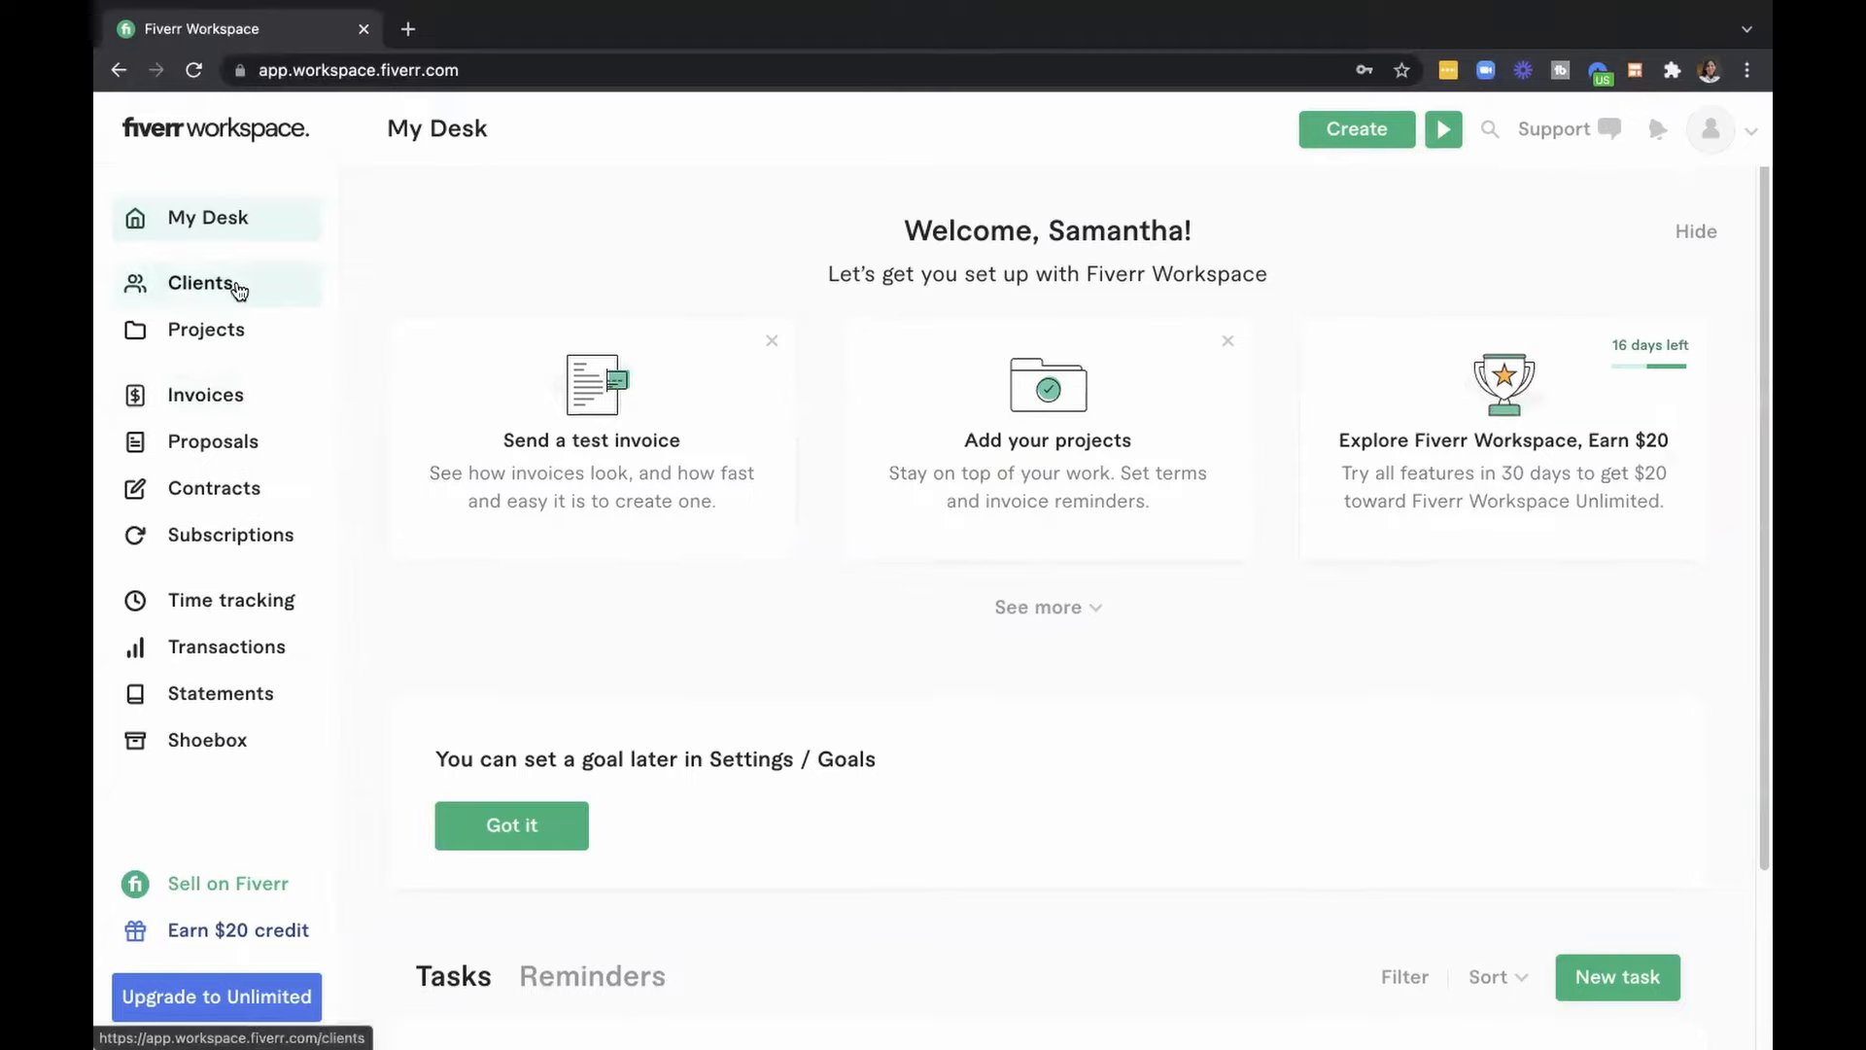
{"action": "left_click", "coordinate": [236, 290]}
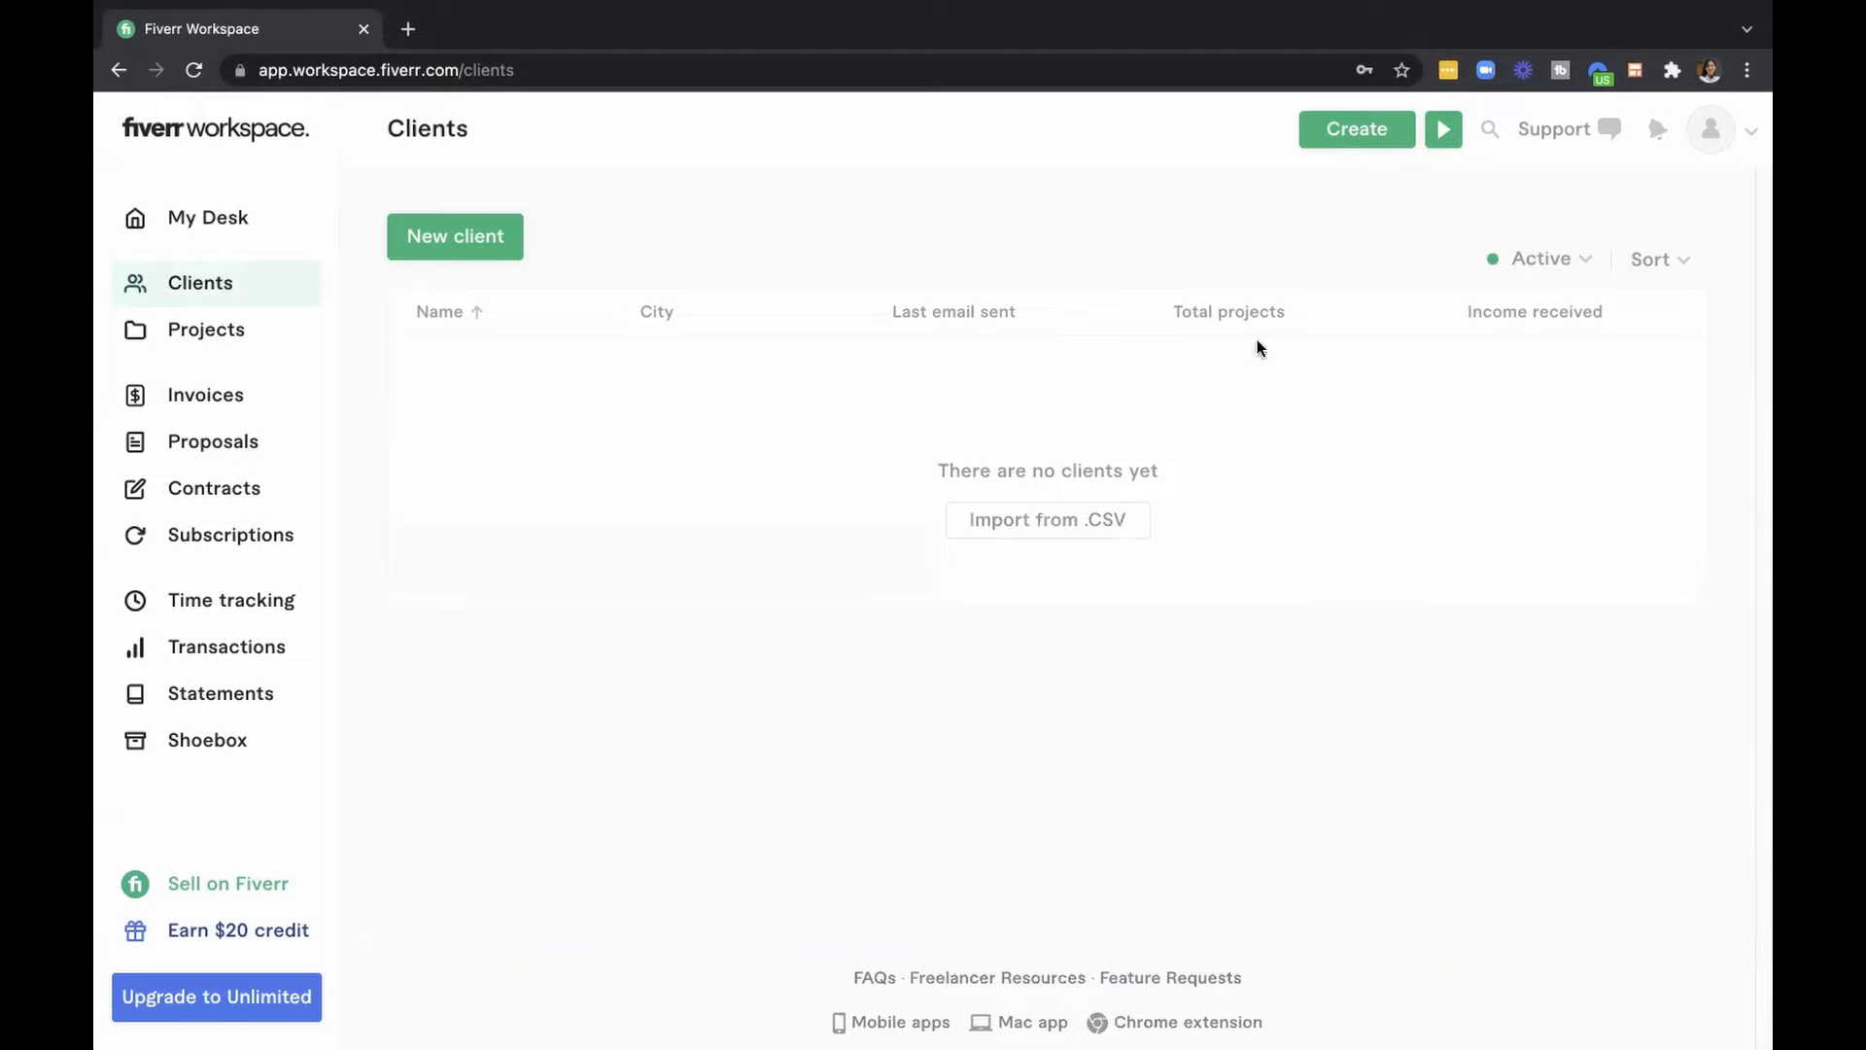
{"action": "left_click", "coordinate": [487, 237]}
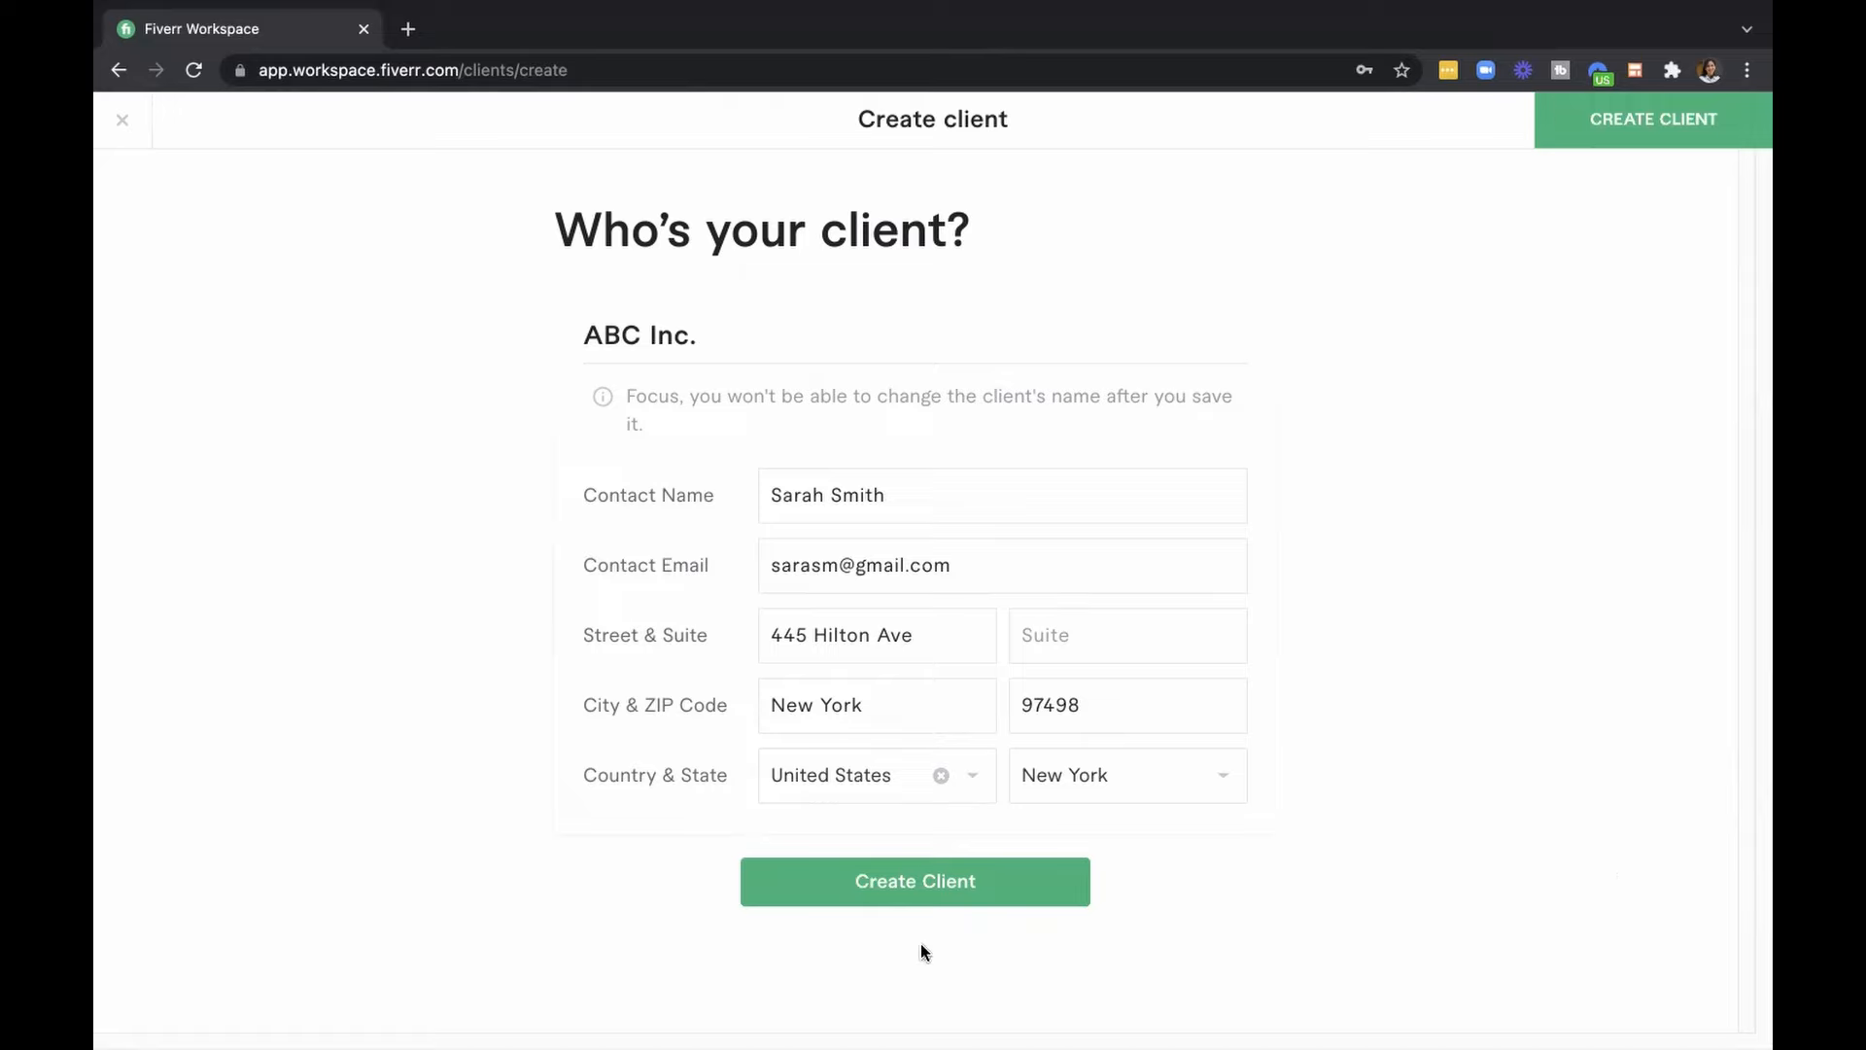
{"action": "left_click", "coordinate": [942, 886]}
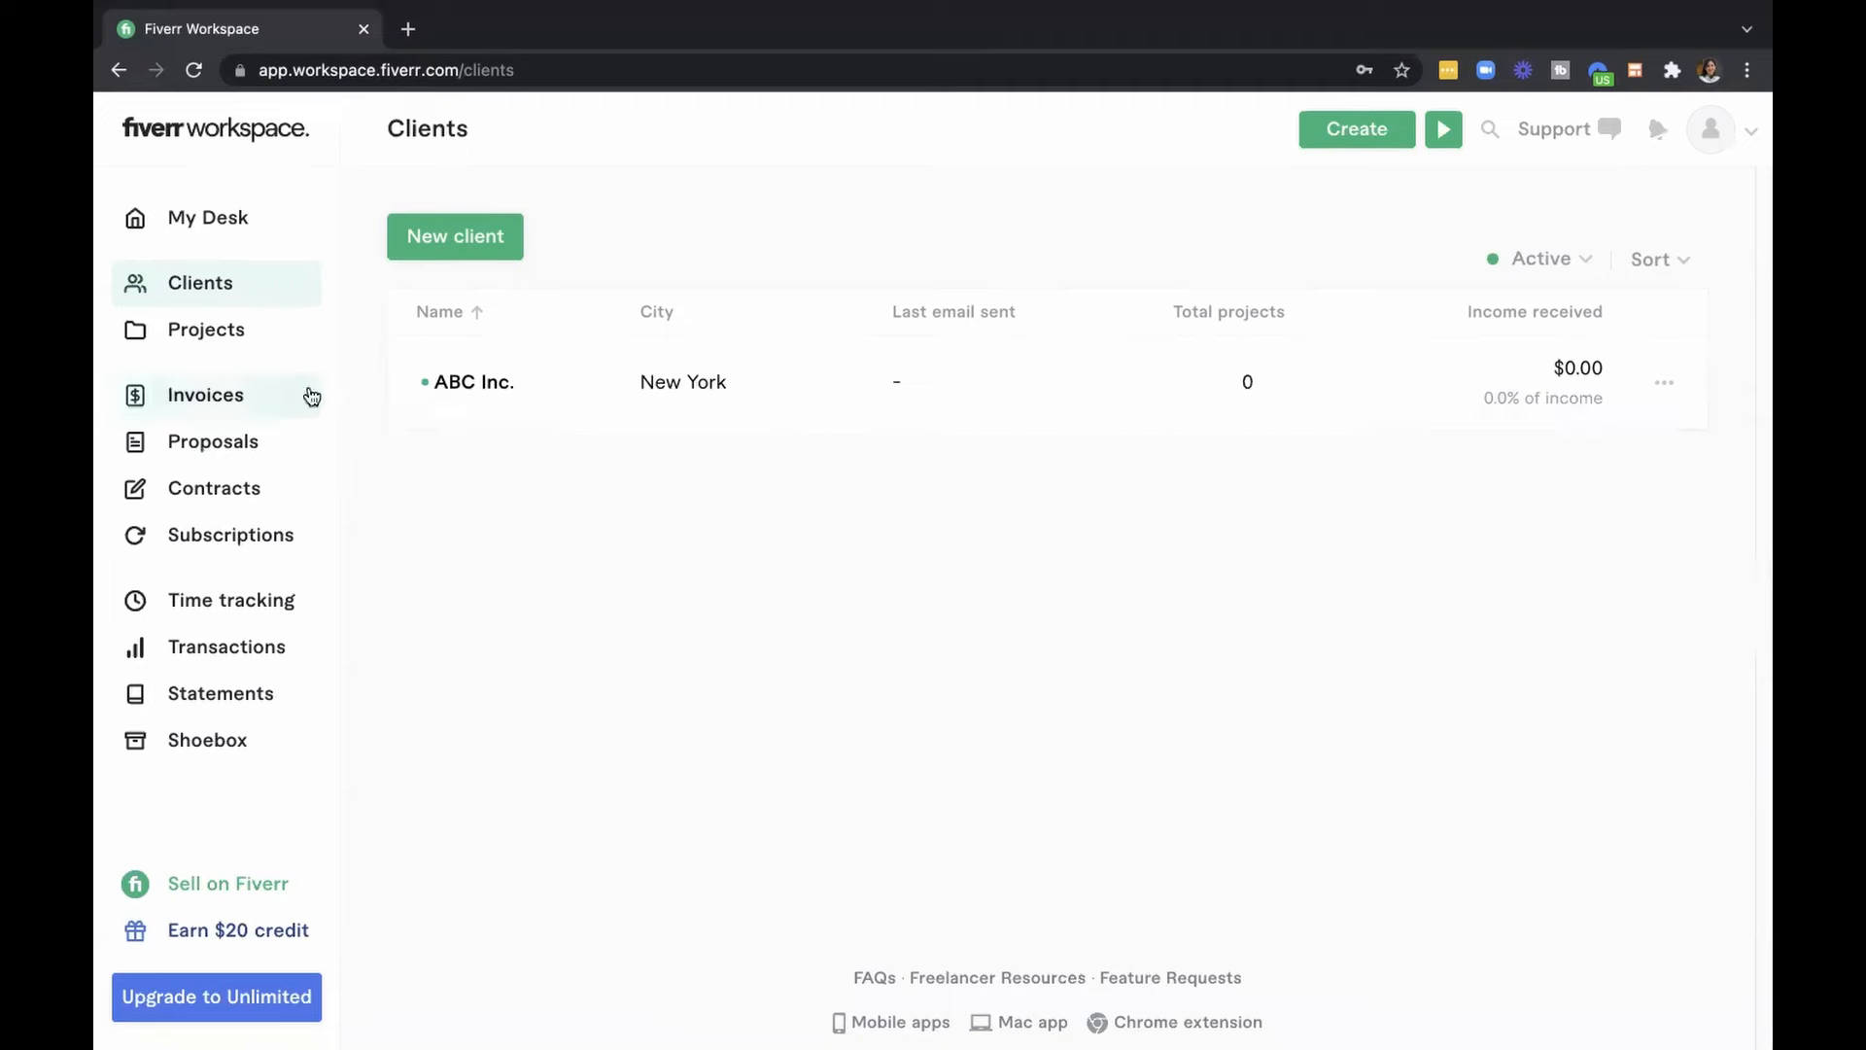
Start a new project named Web Design and assign it to the client ABC Inc.
{"action": "left_click", "coordinate": [217, 348]}
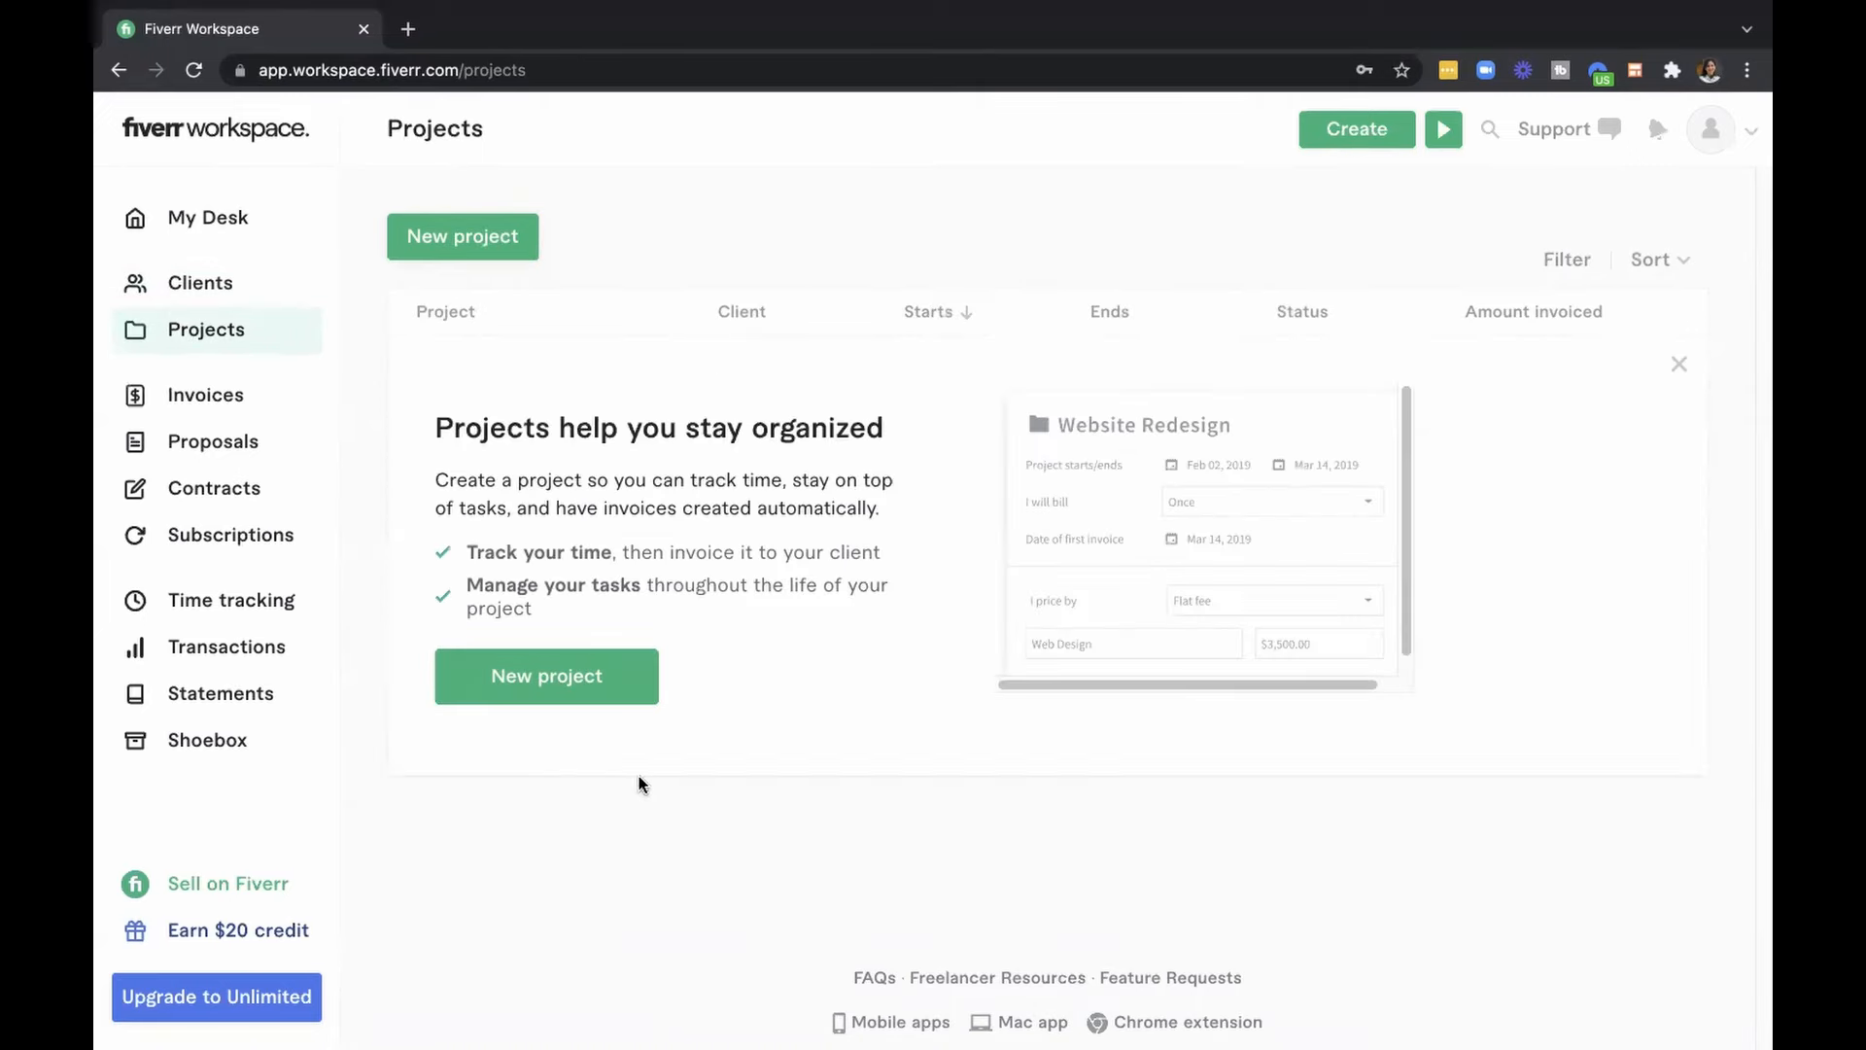
{"action": "left_click", "coordinate": [588, 692]}
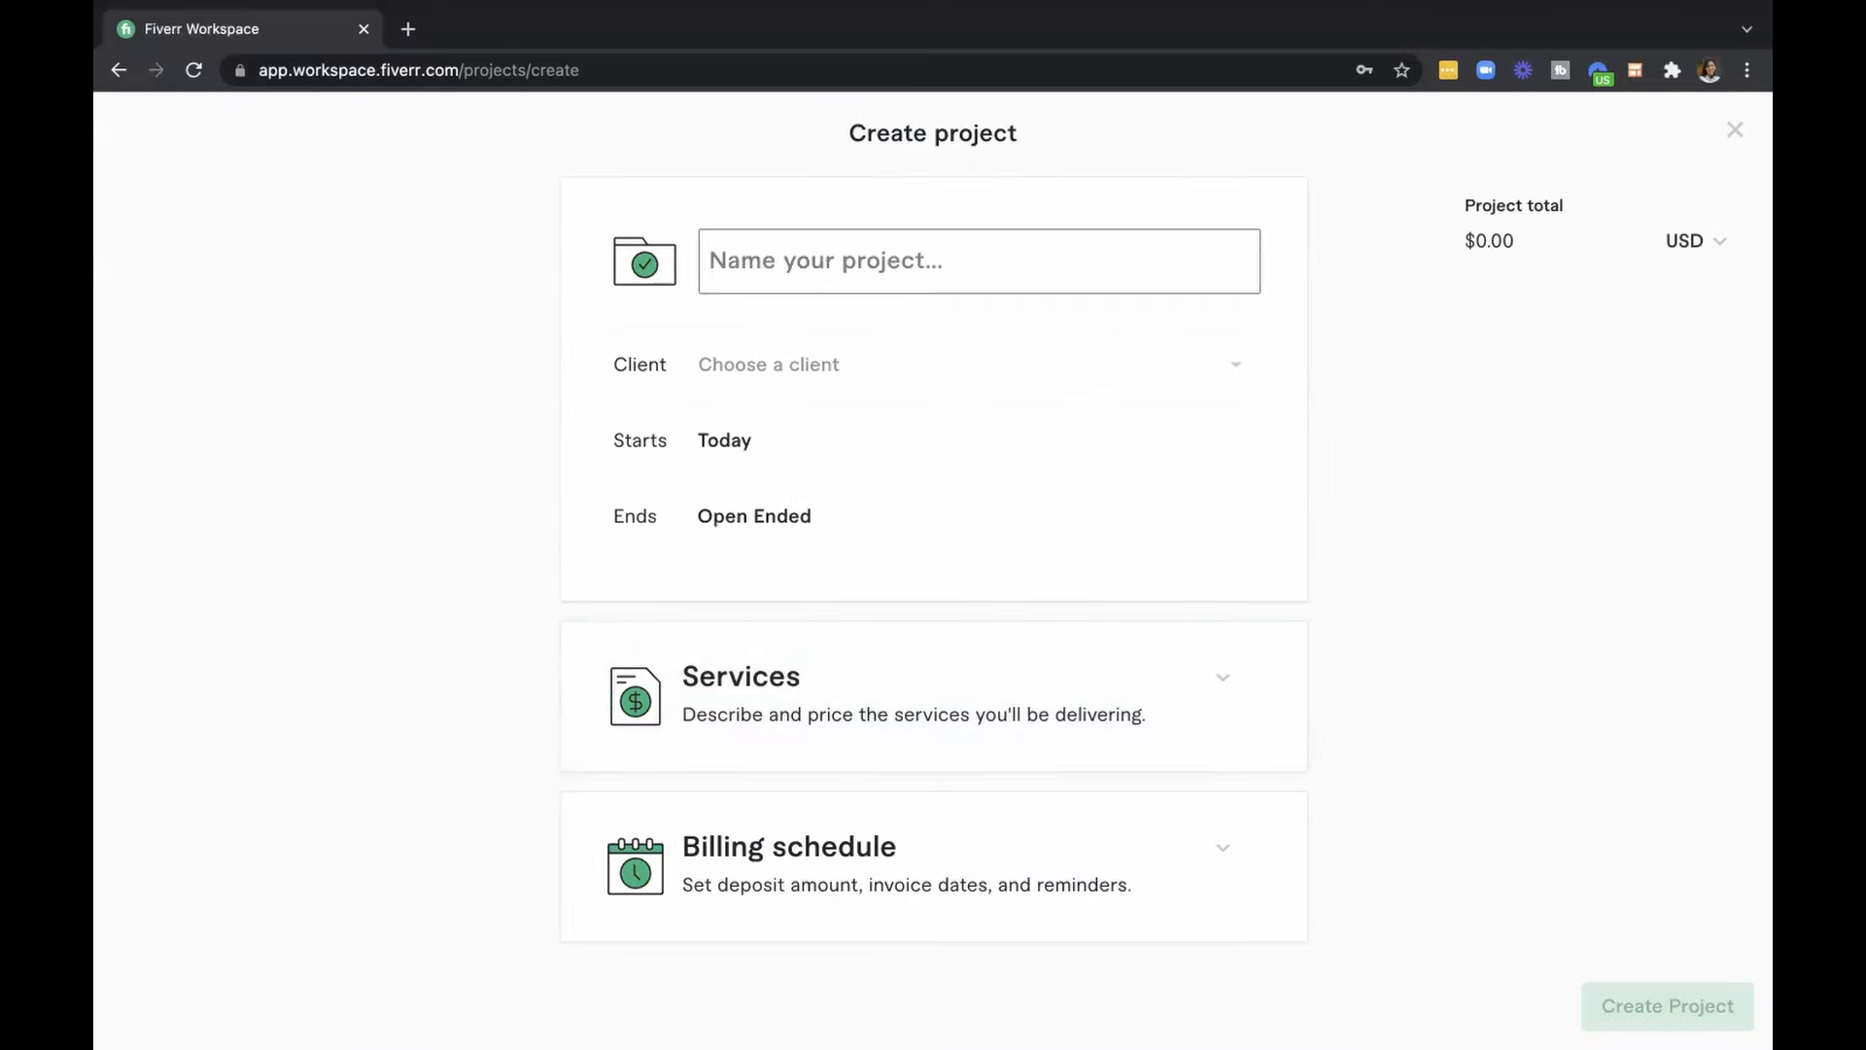
{"action": "type", "text": "Web Design"}
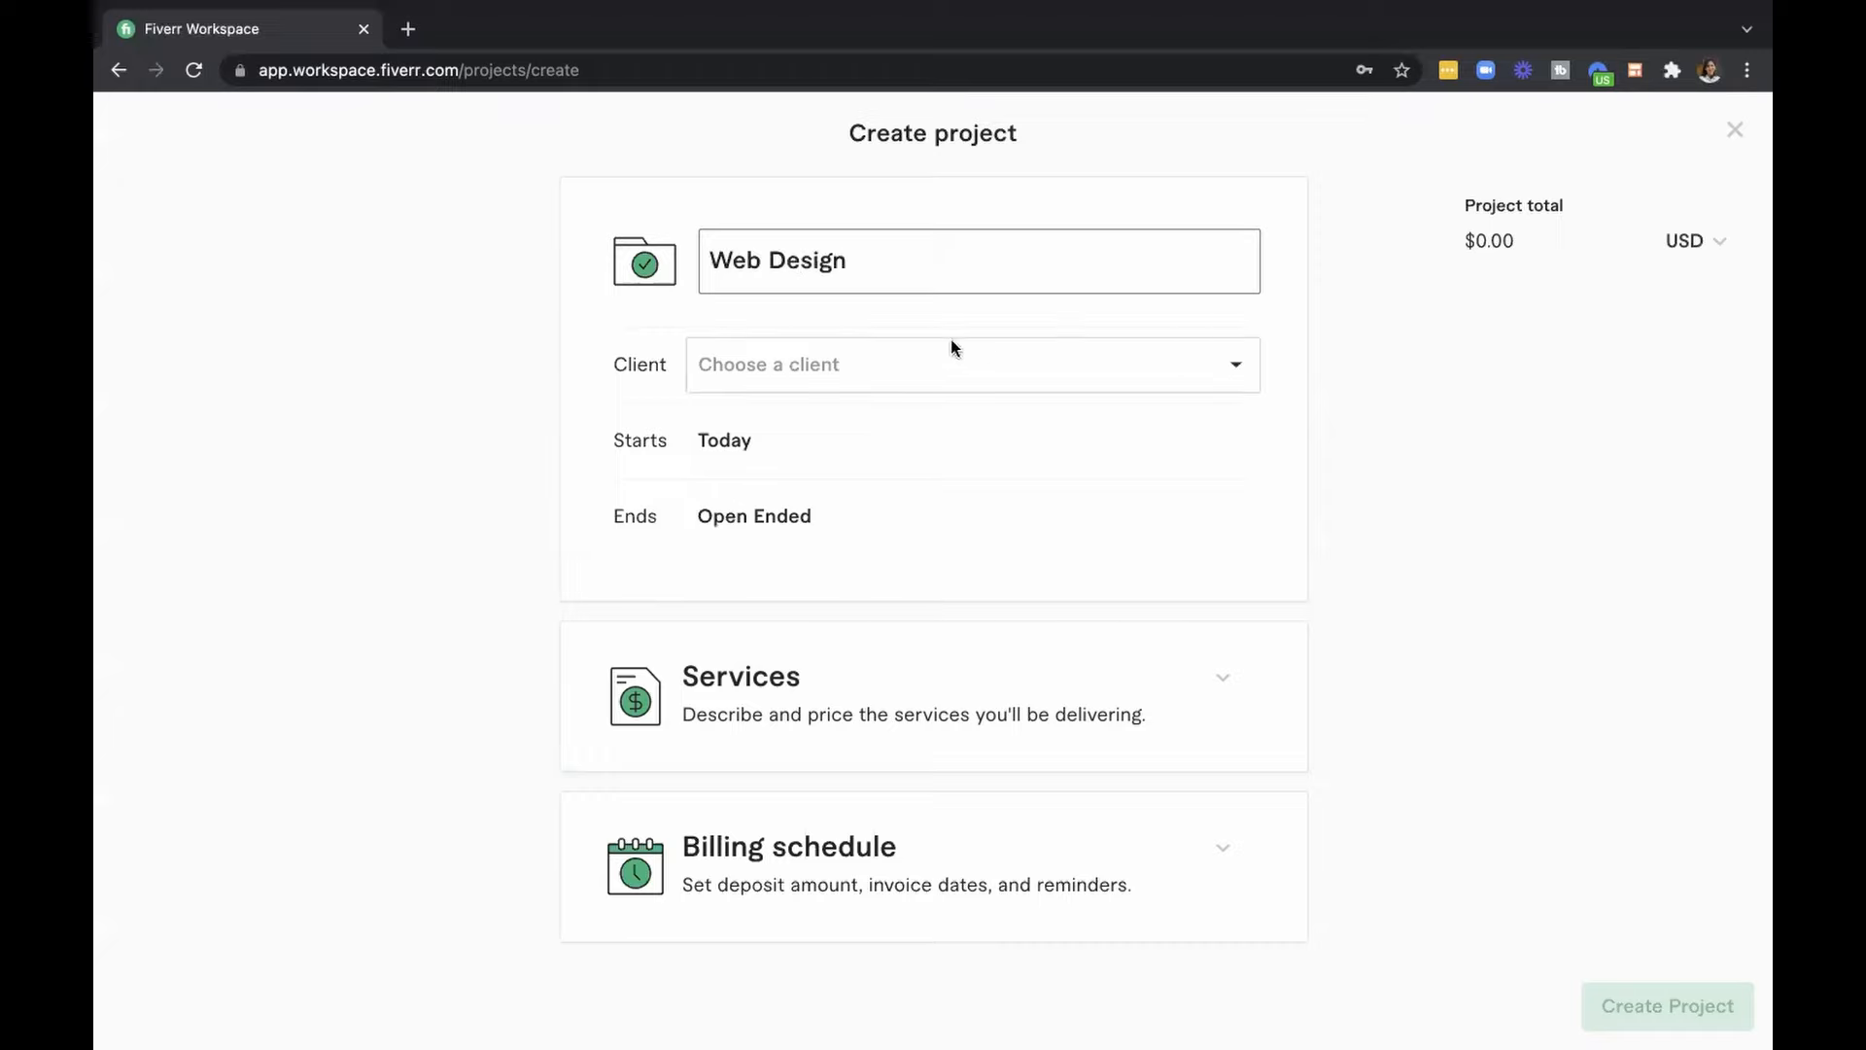
{"action": "left_click", "coordinate": [1120, 358]}
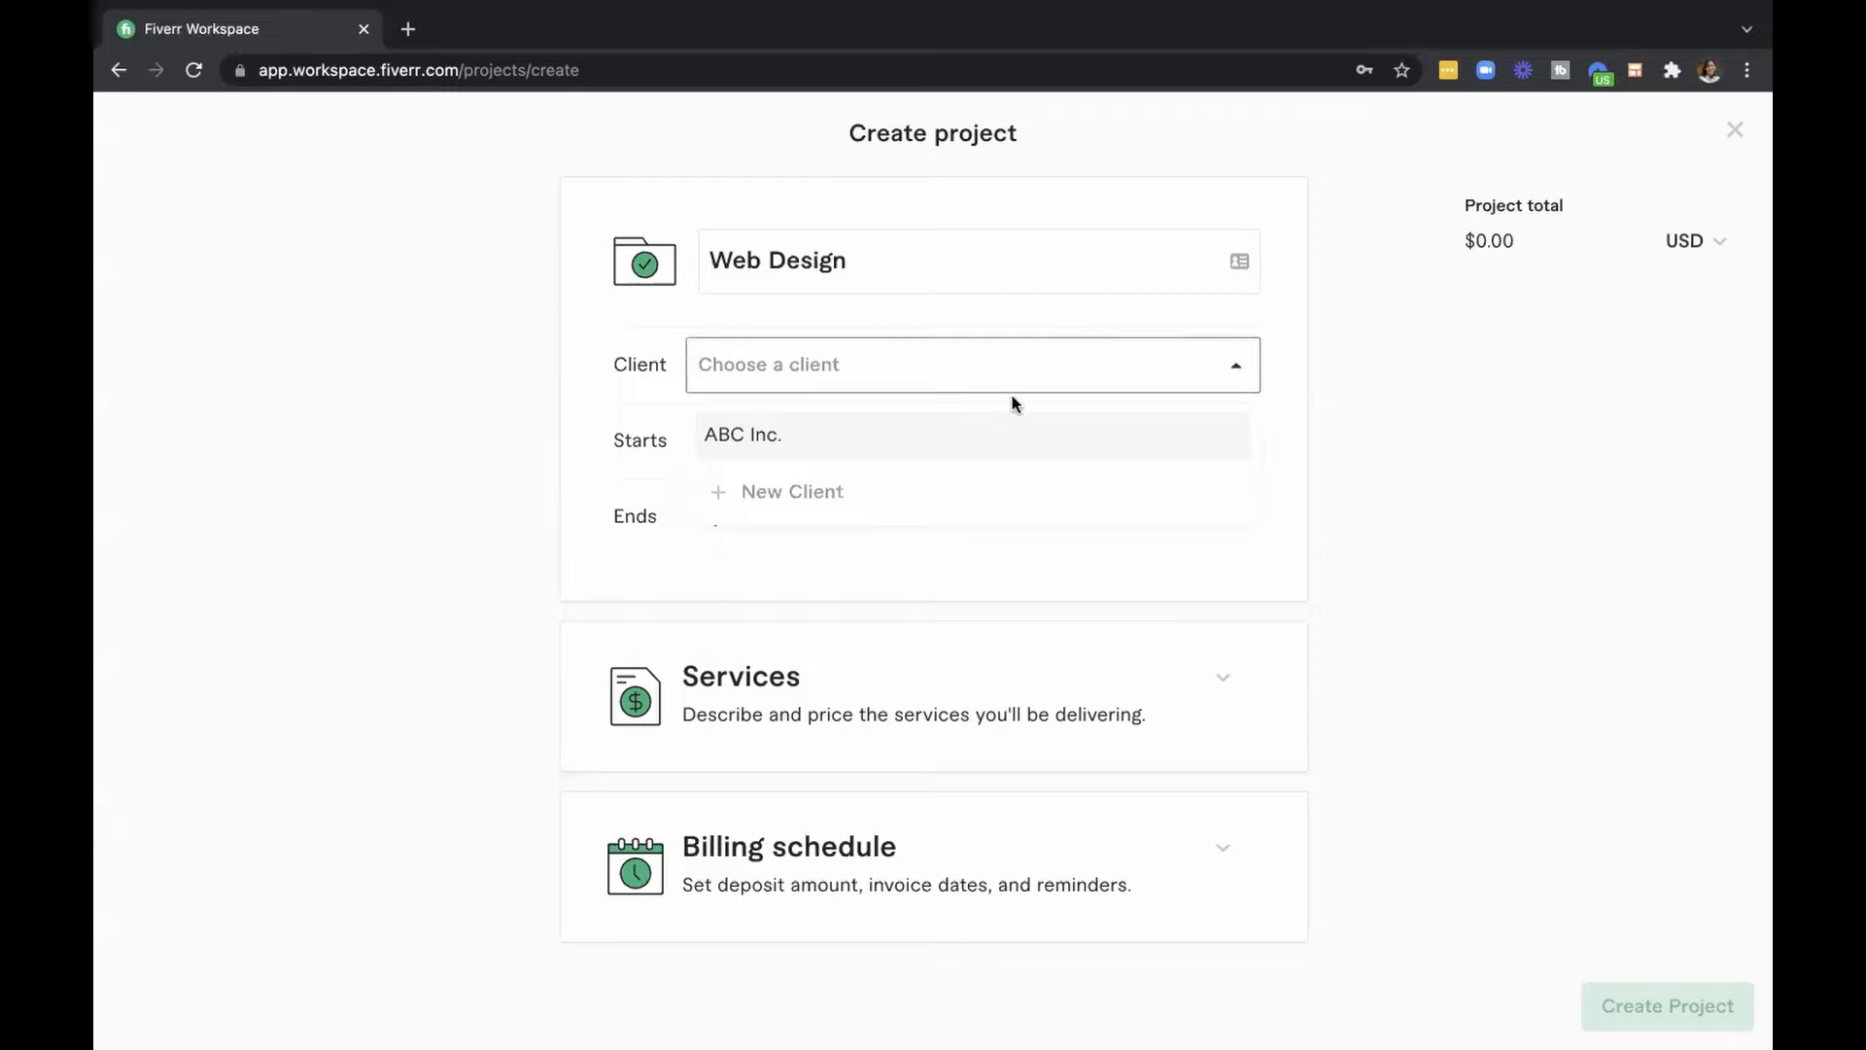
{"action": "left_click", "coordinate": [792, 443]}
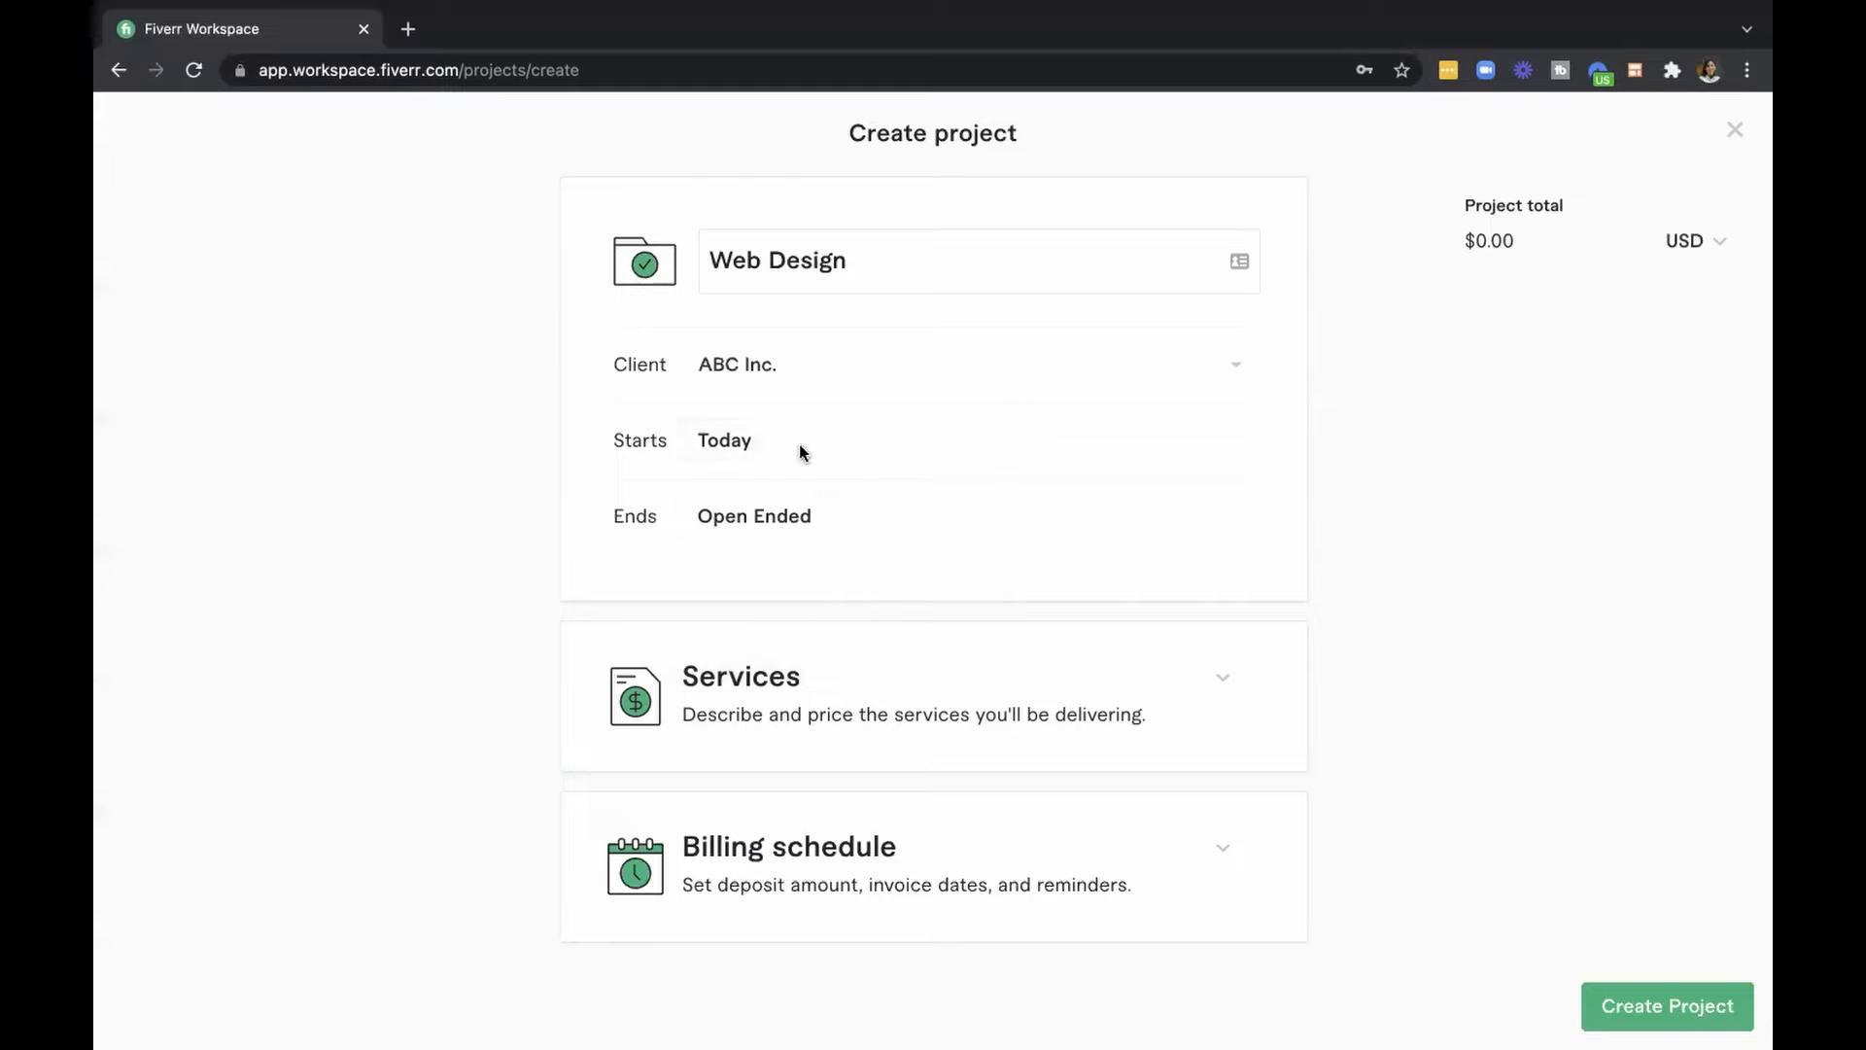
Leave the project's start date at today and set its end date to 12/22/2021.
{"action": "left_click", "coordinate": [754, 444]}
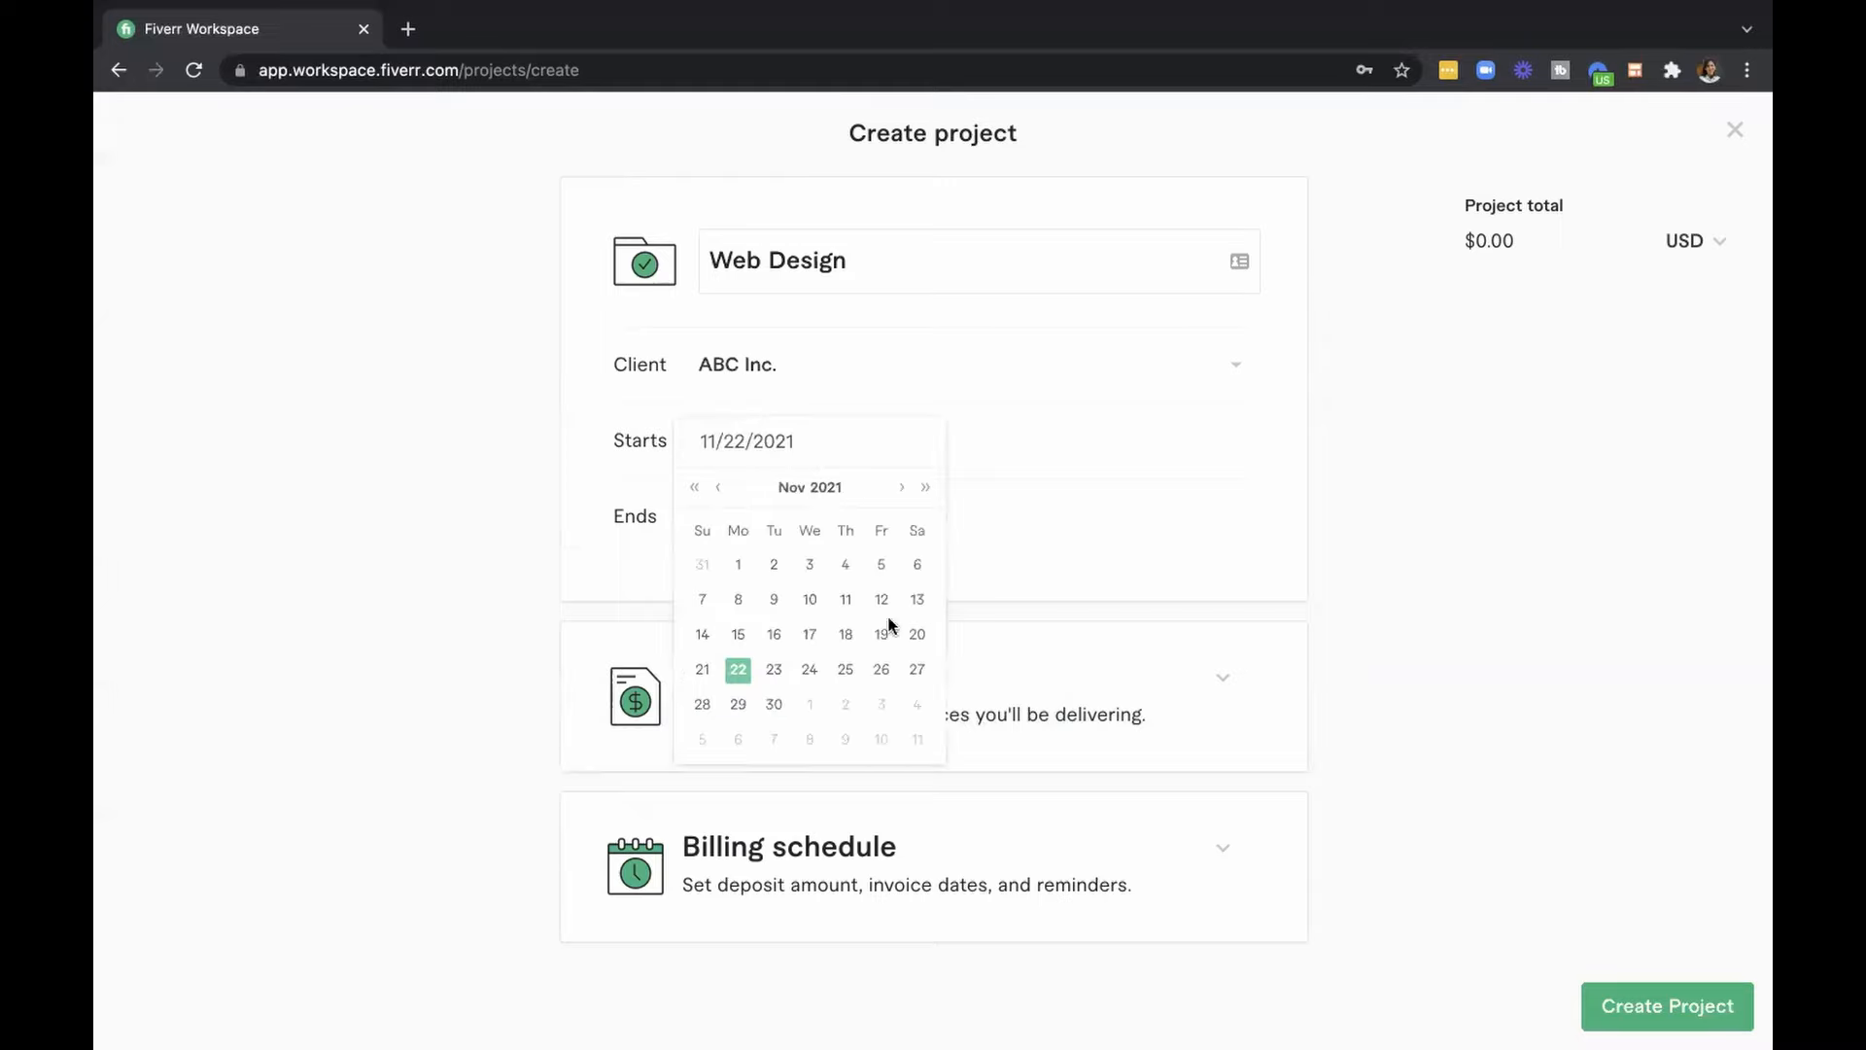
{"action": "left_click", "coordinate": [1184, 538]}
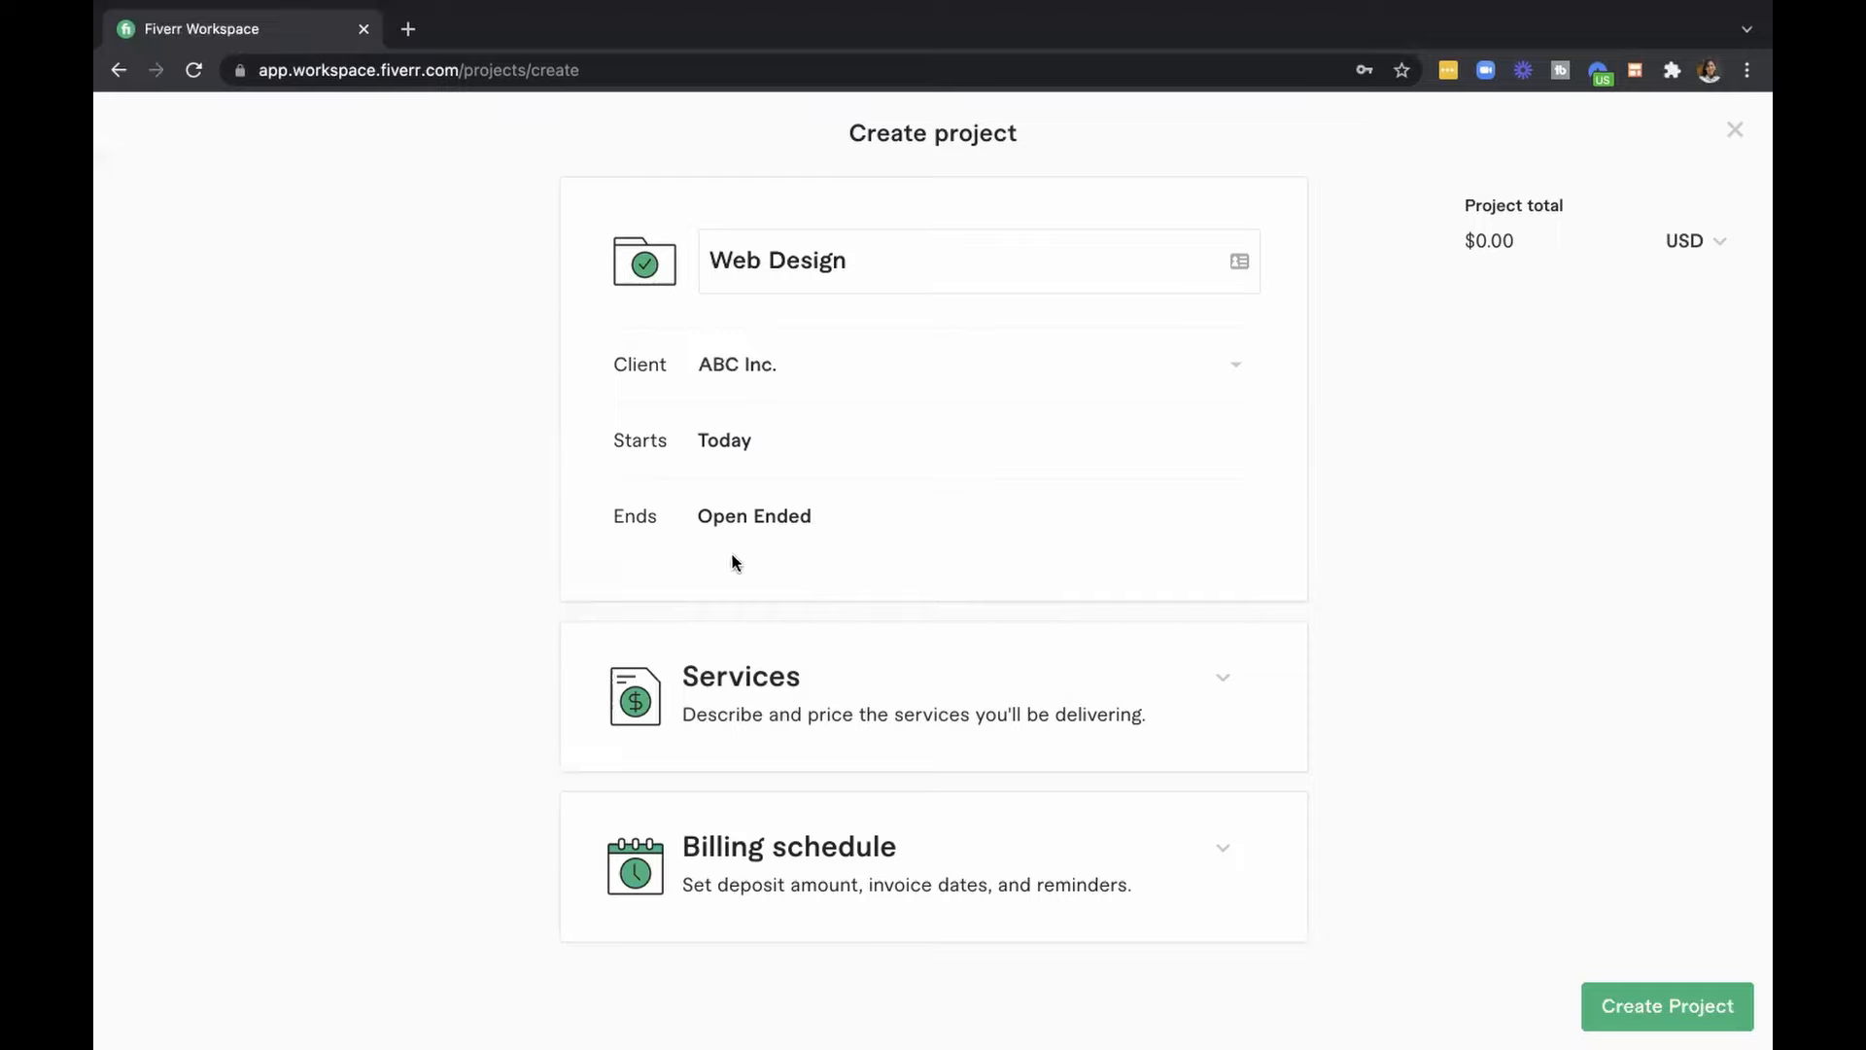
{"action": "left_click", "coordinate": [805, 525]}
{"action": "left_click", "coordinate": [1038, 547]}
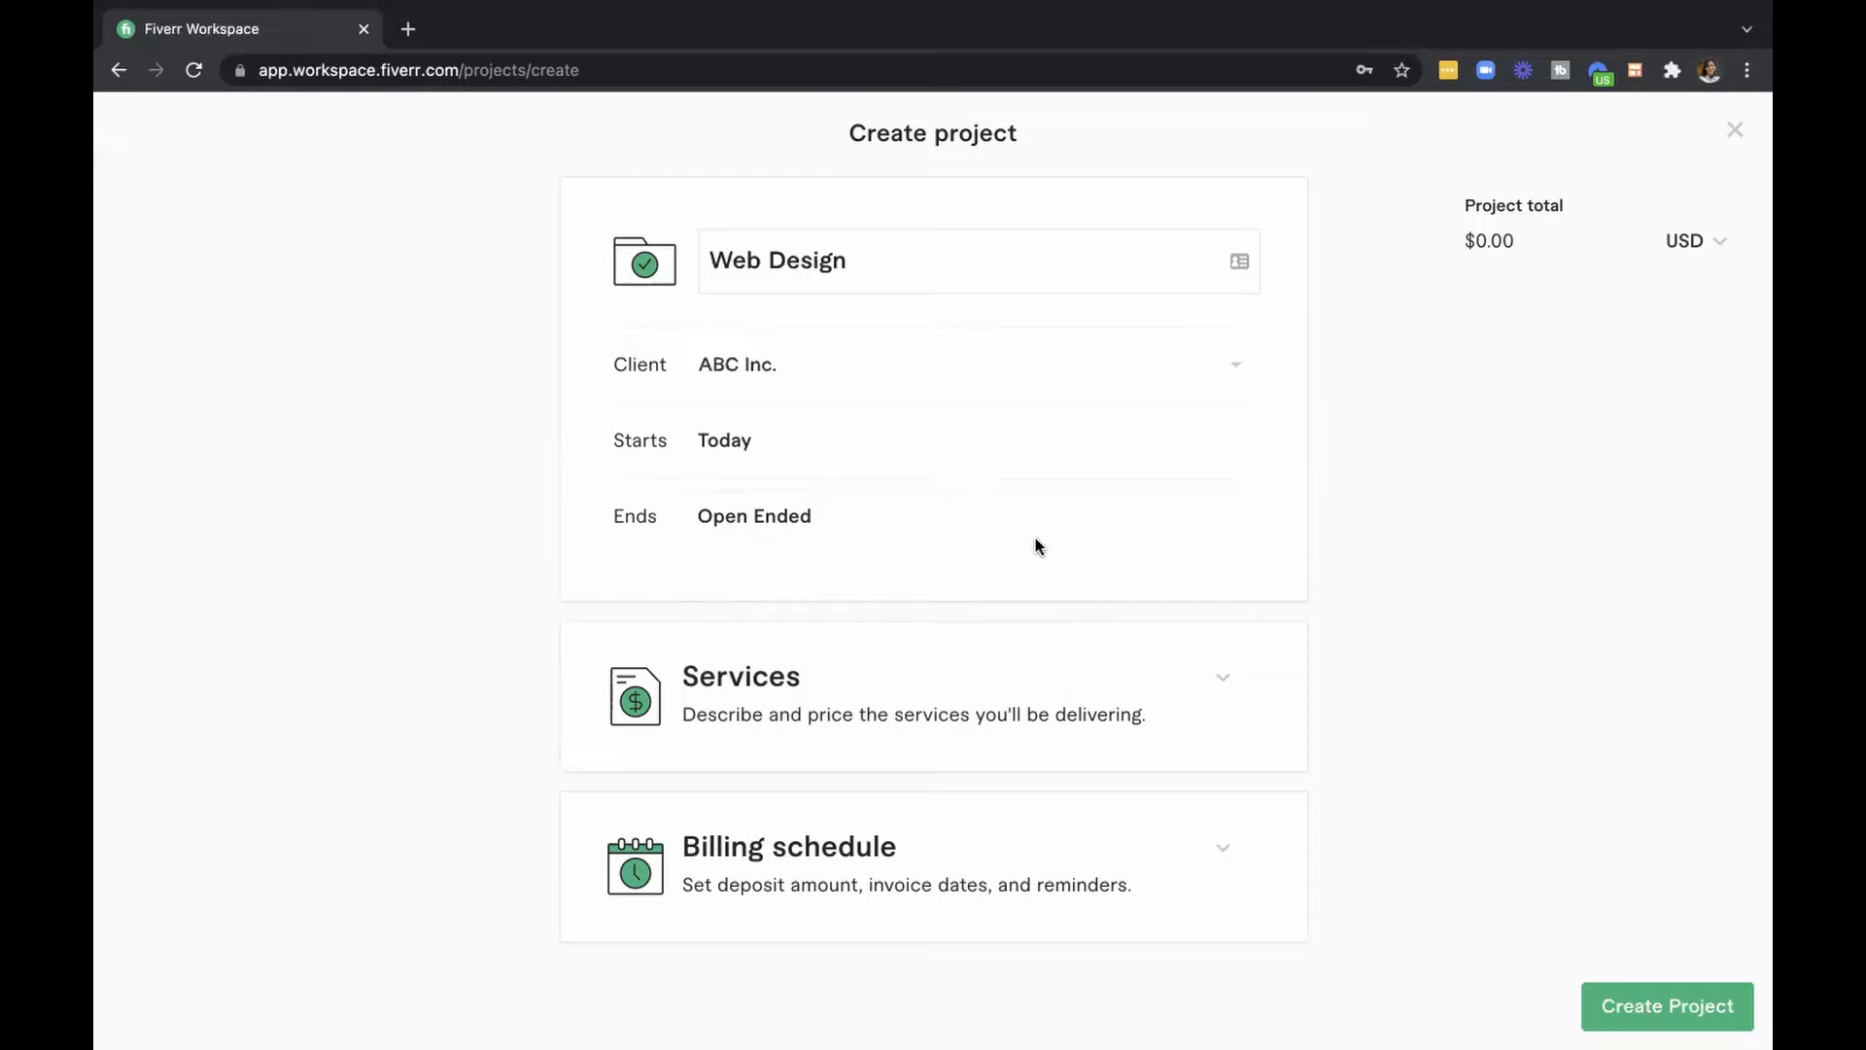
{"action": "left_click", "coordinate": [802, 526]}
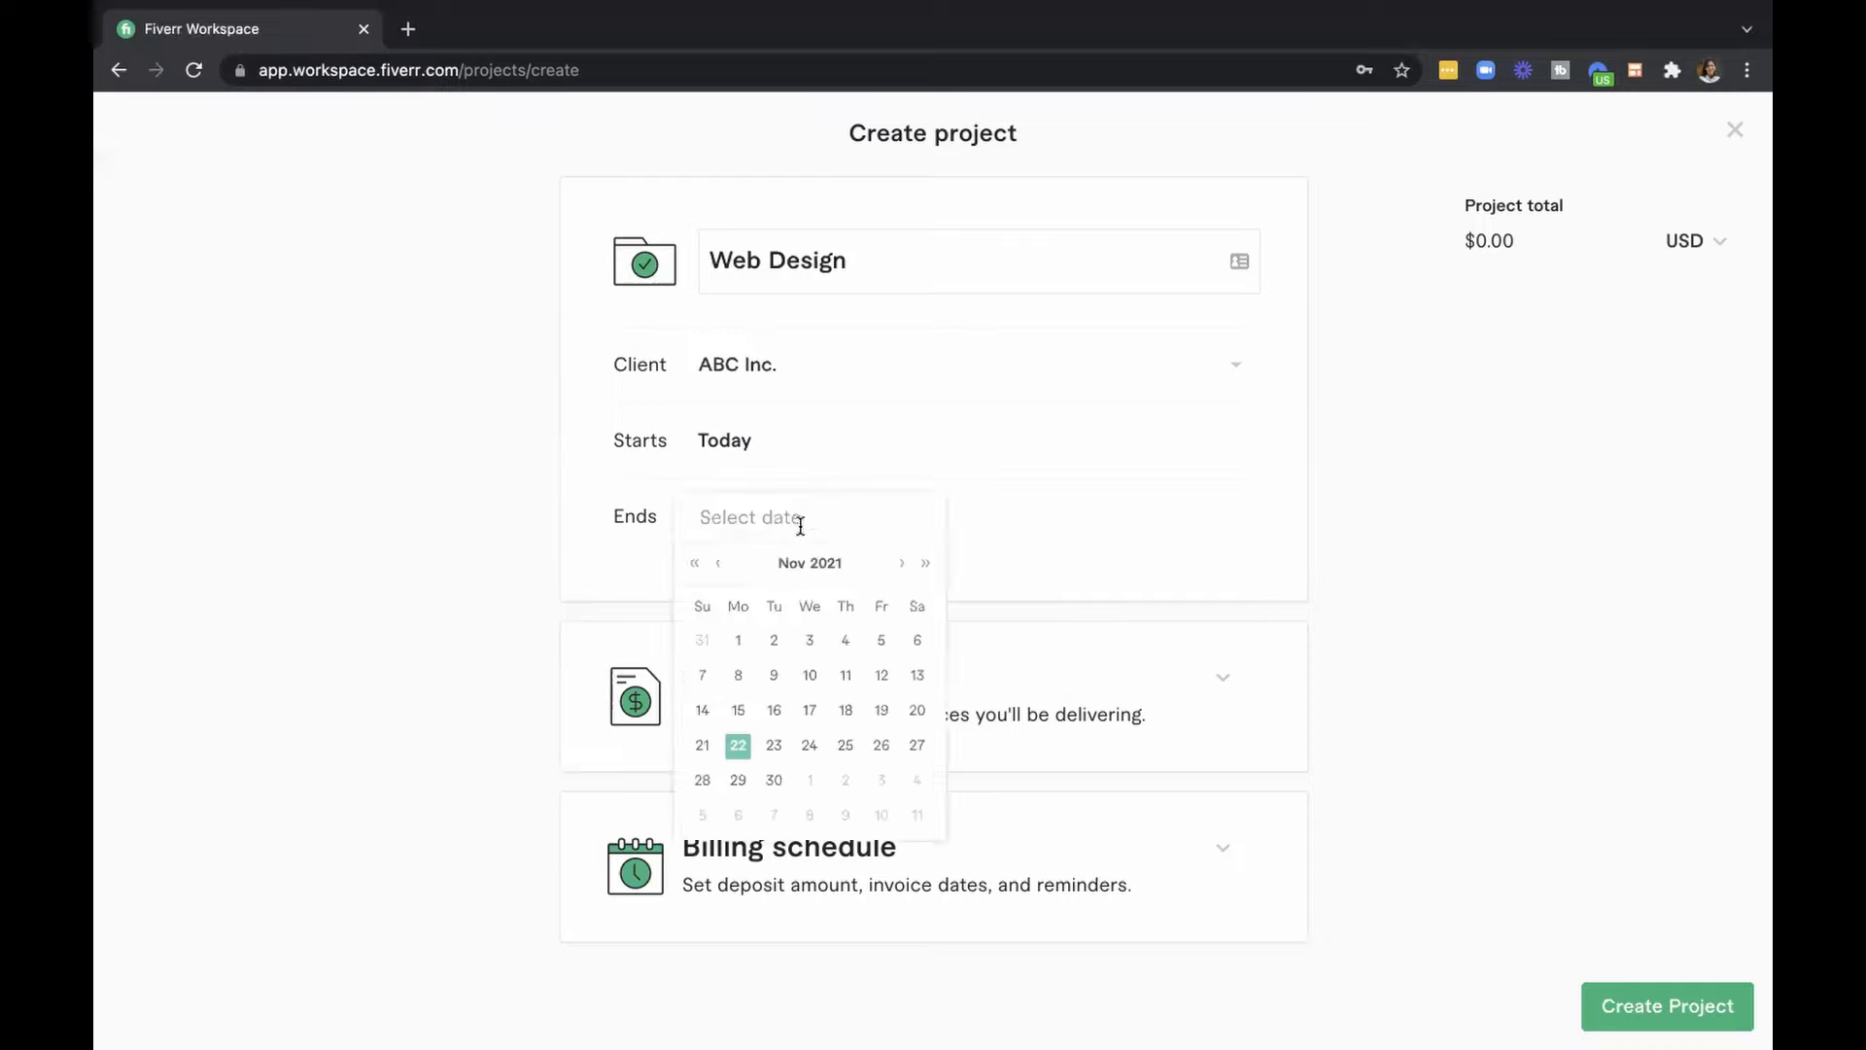
{"action": "left_click", "coordinate": [902, 563]}
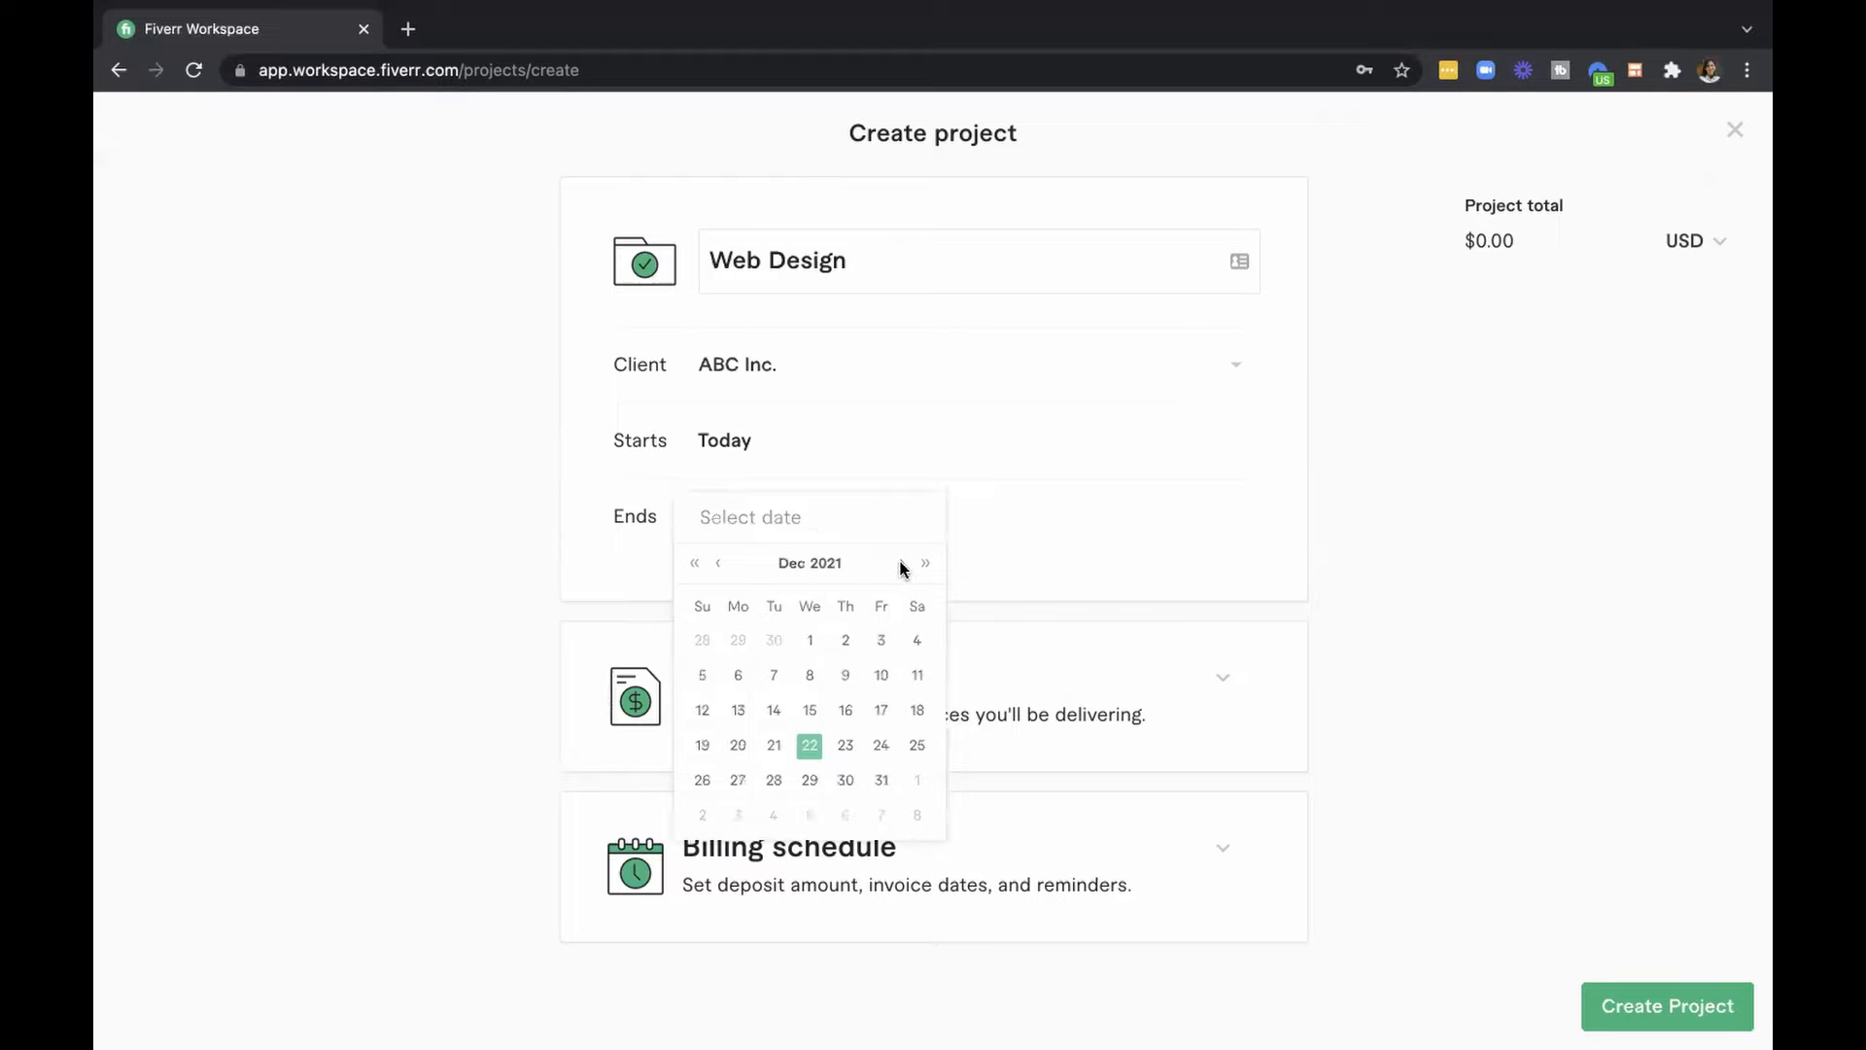
{"action": "left_click", "coordinate": [809, 747]}
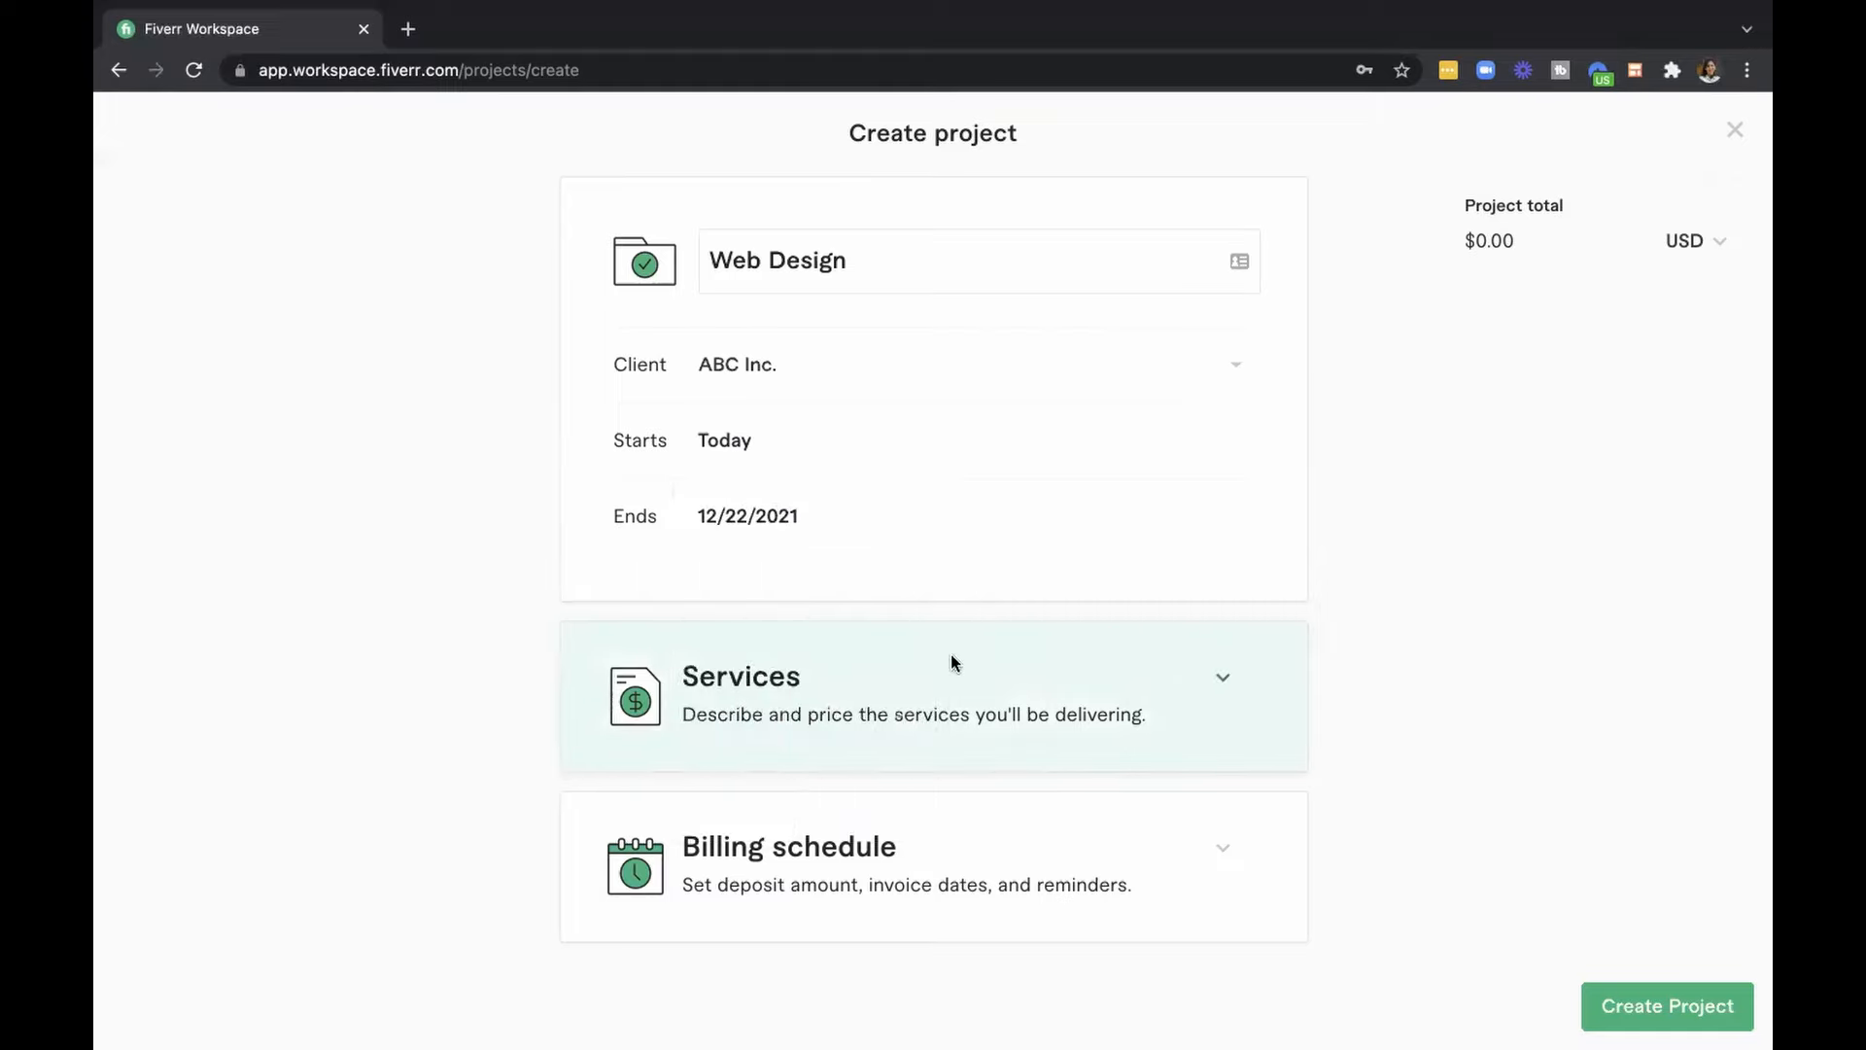
Add a service named Web Design to the project at a flat fee of $1500, leaving the description empty.
{"action": "left_click", "coordinate": [1224, 681]}
{"action": "scroll", "coordinate": [1524, 724], "scroll_direction": "down", "scroll_amount": 5}
{"action": "scroll", "coordinate": [1524, 724], "scroll_direction": "up", "scroll_amount": 1}
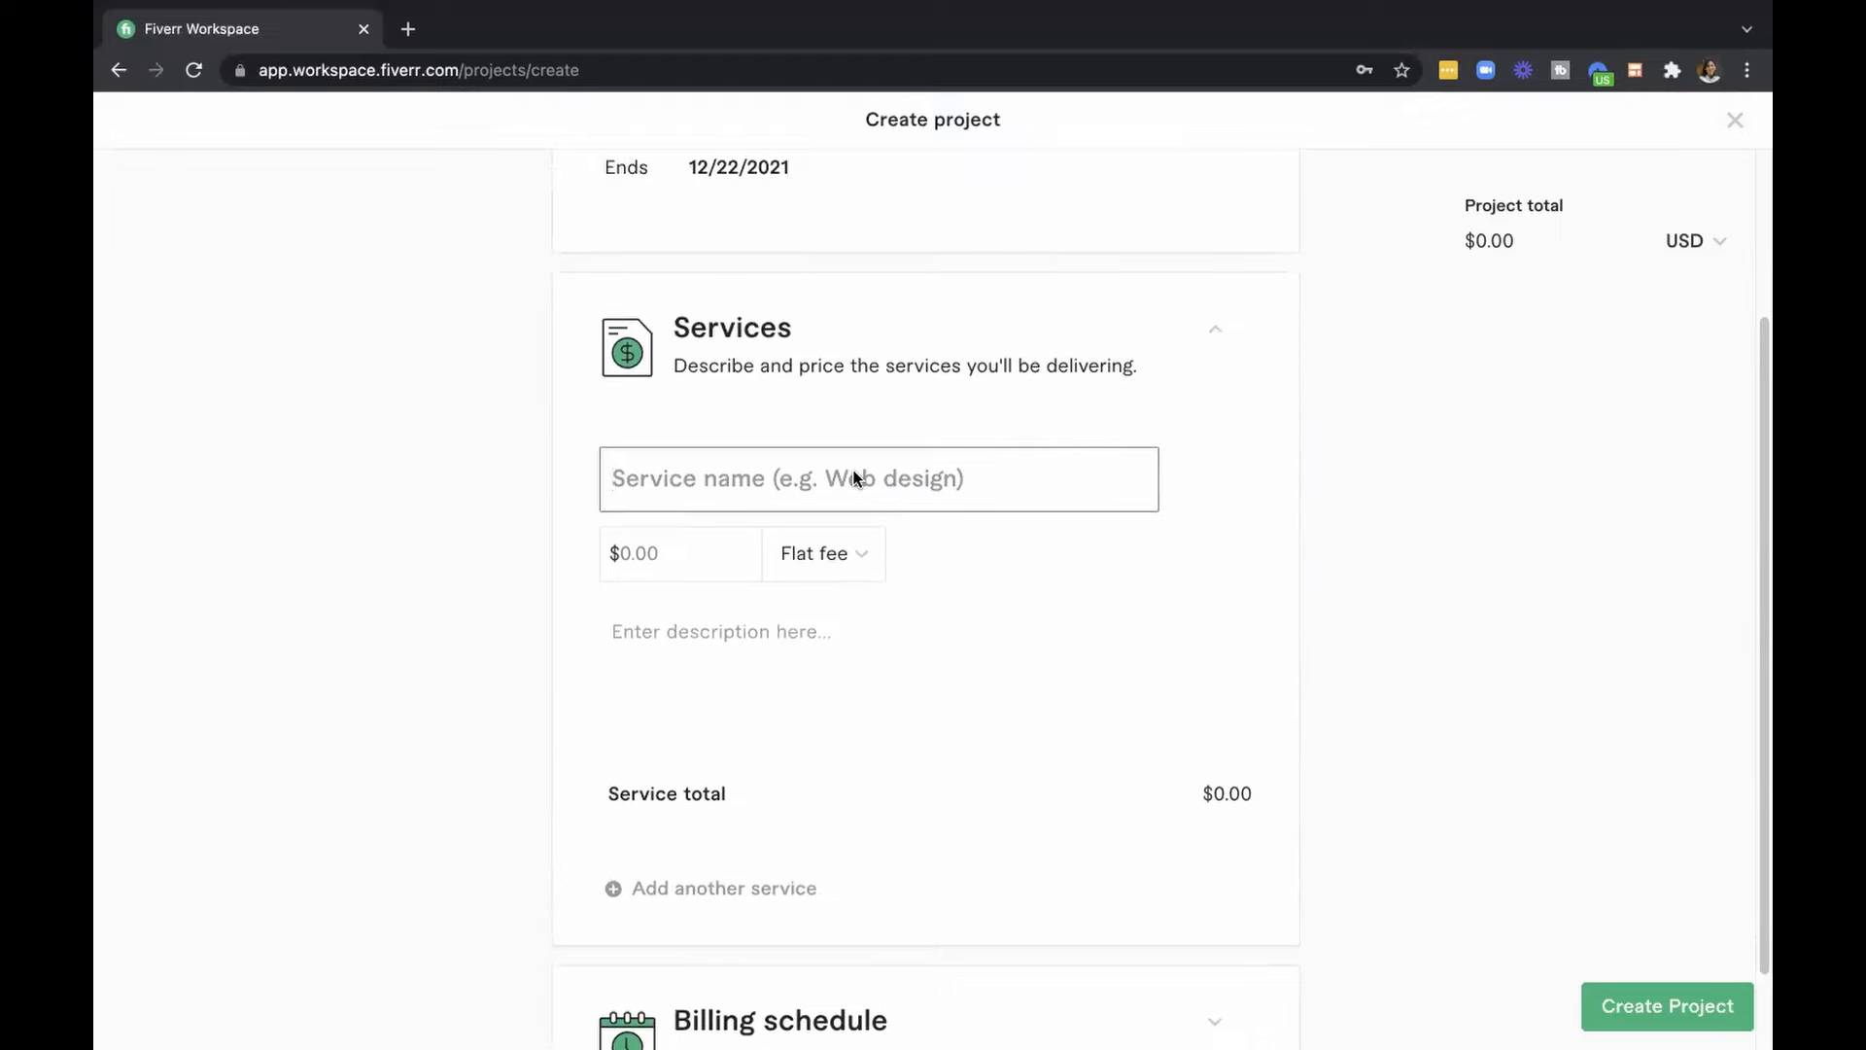
{"action": "type", "text": "Web Design"}
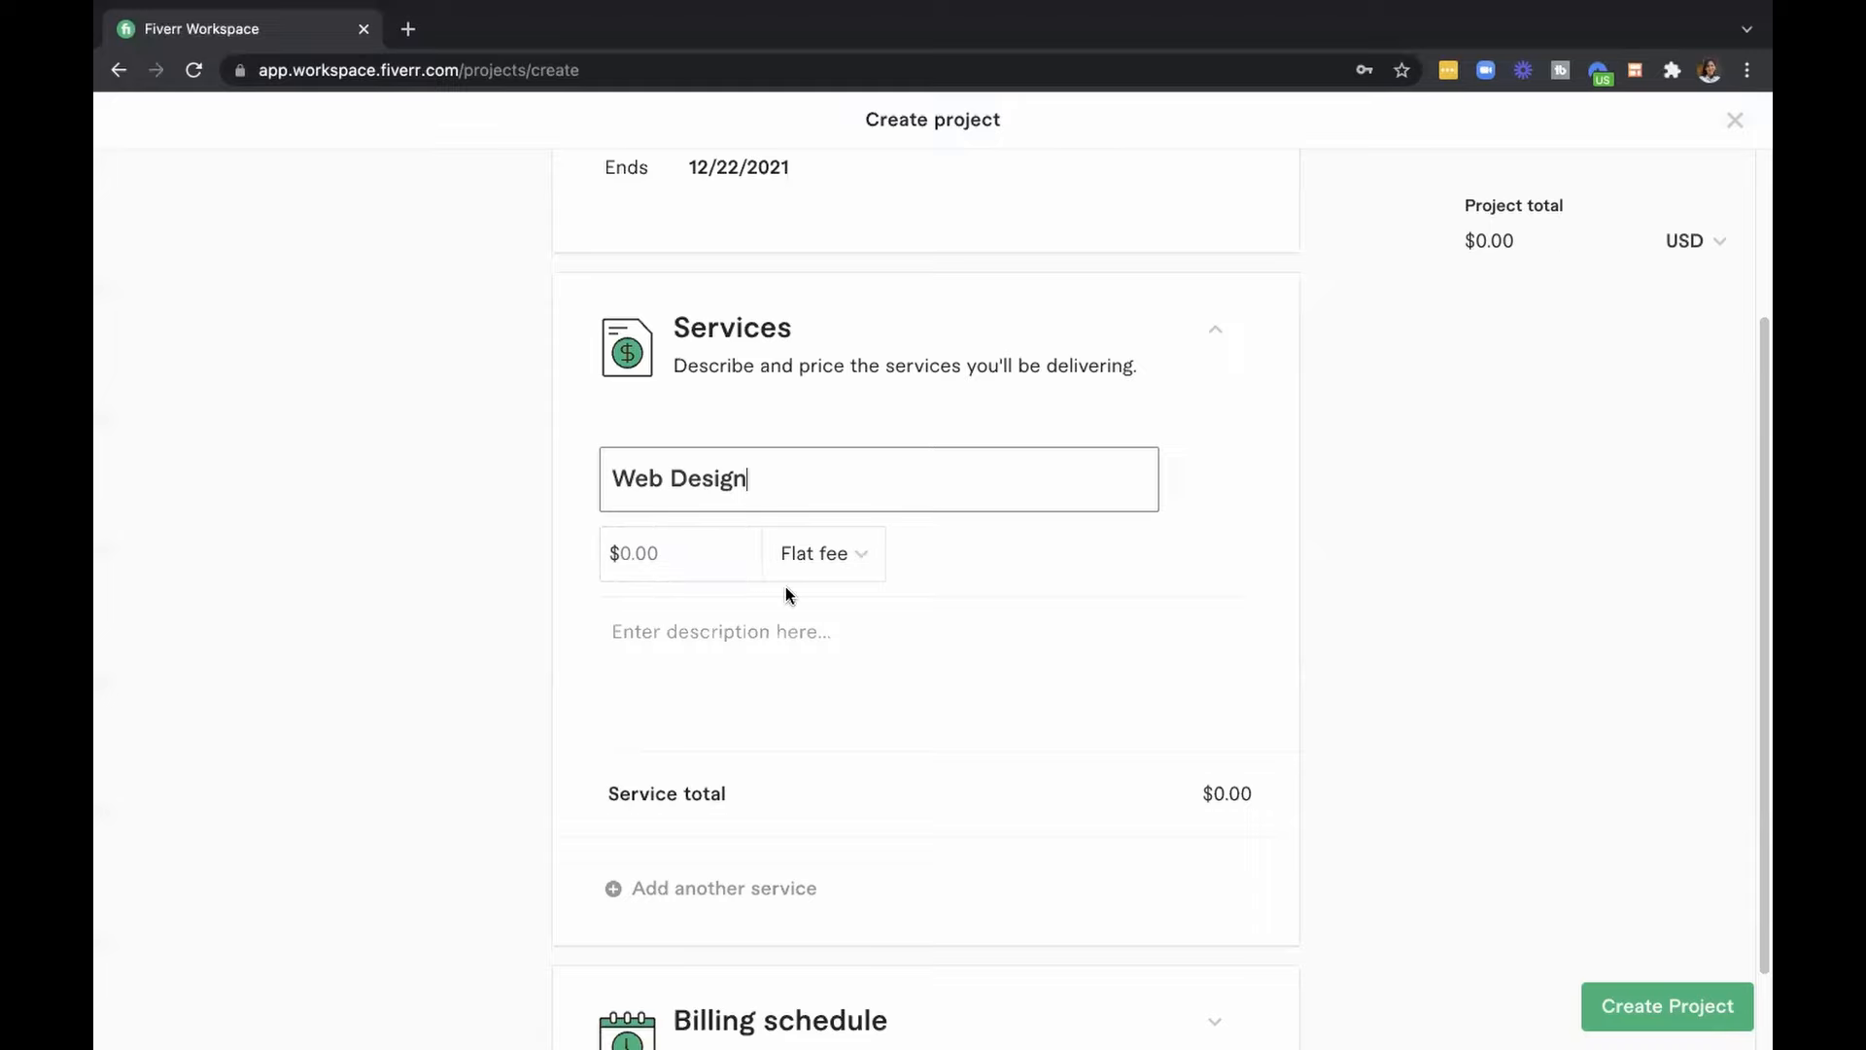
{"action": "left_click", "coordinate": [862, 562]}
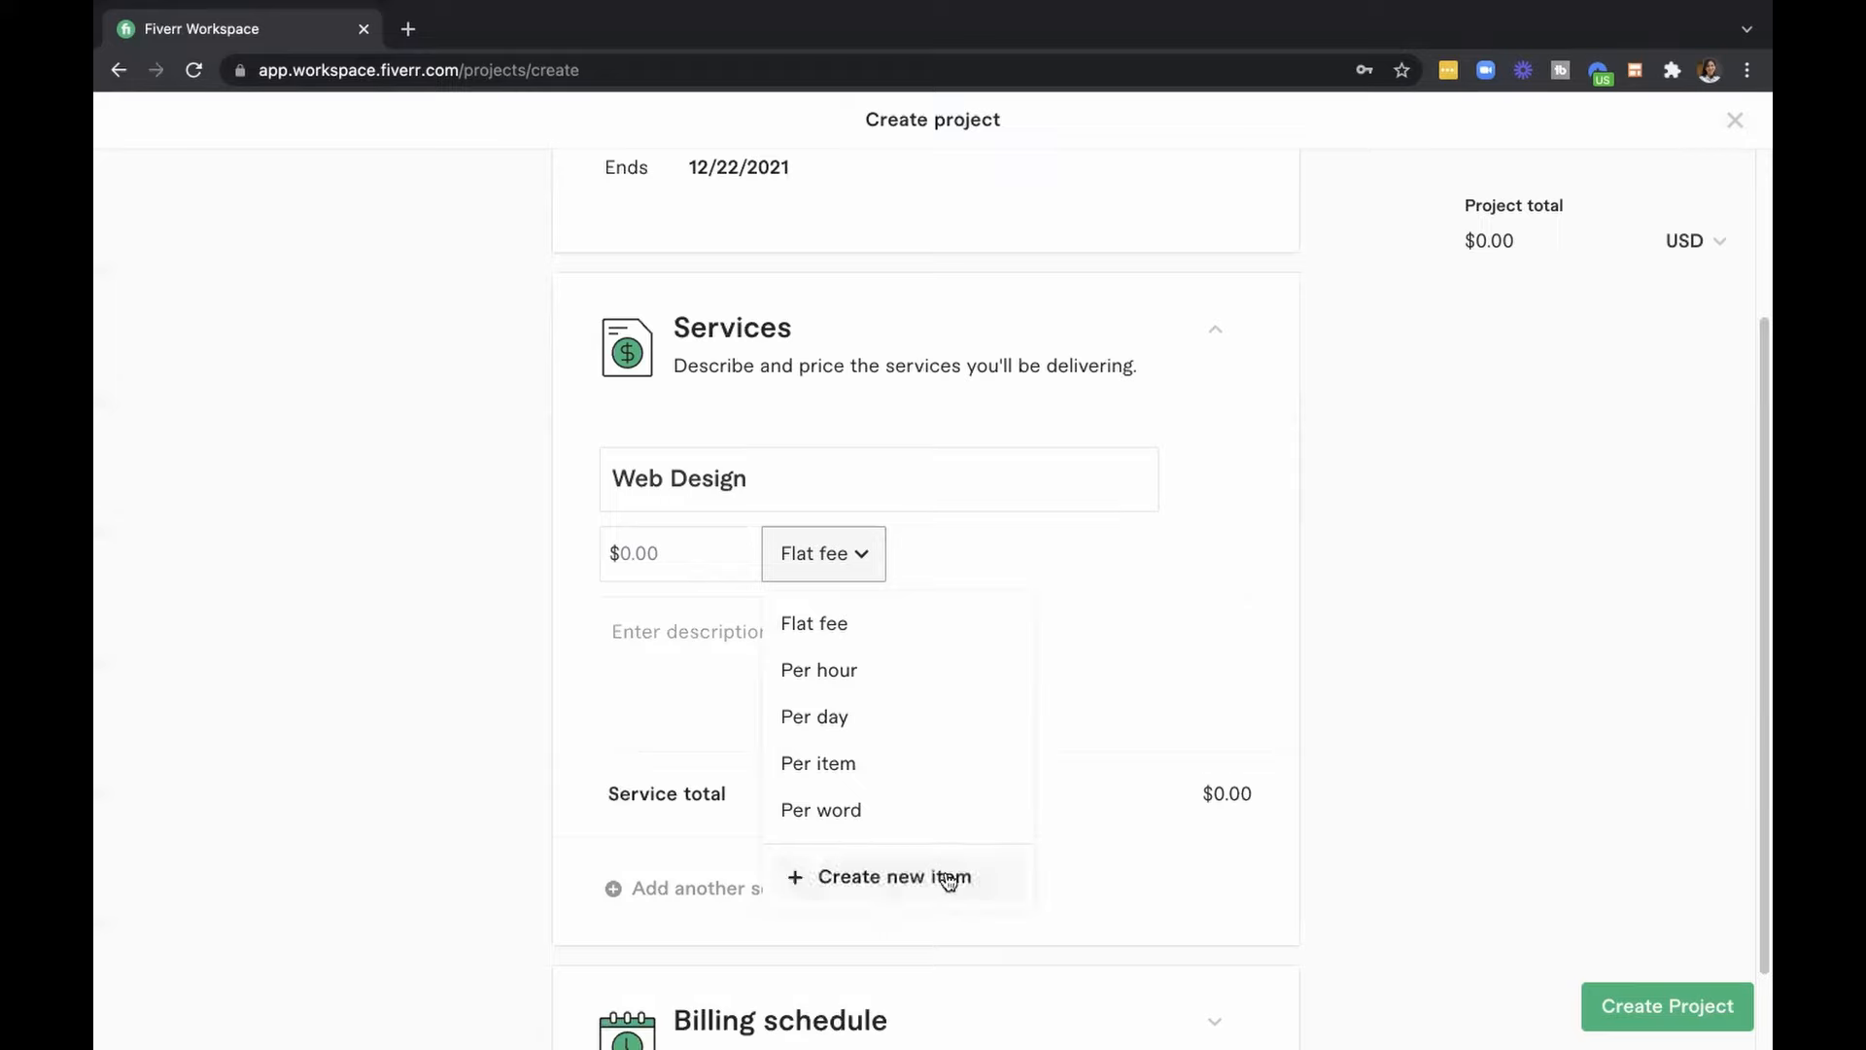
{"action": "left_click", "coordinate": [680, 559]}
{"action": "type", "text": "1500"}
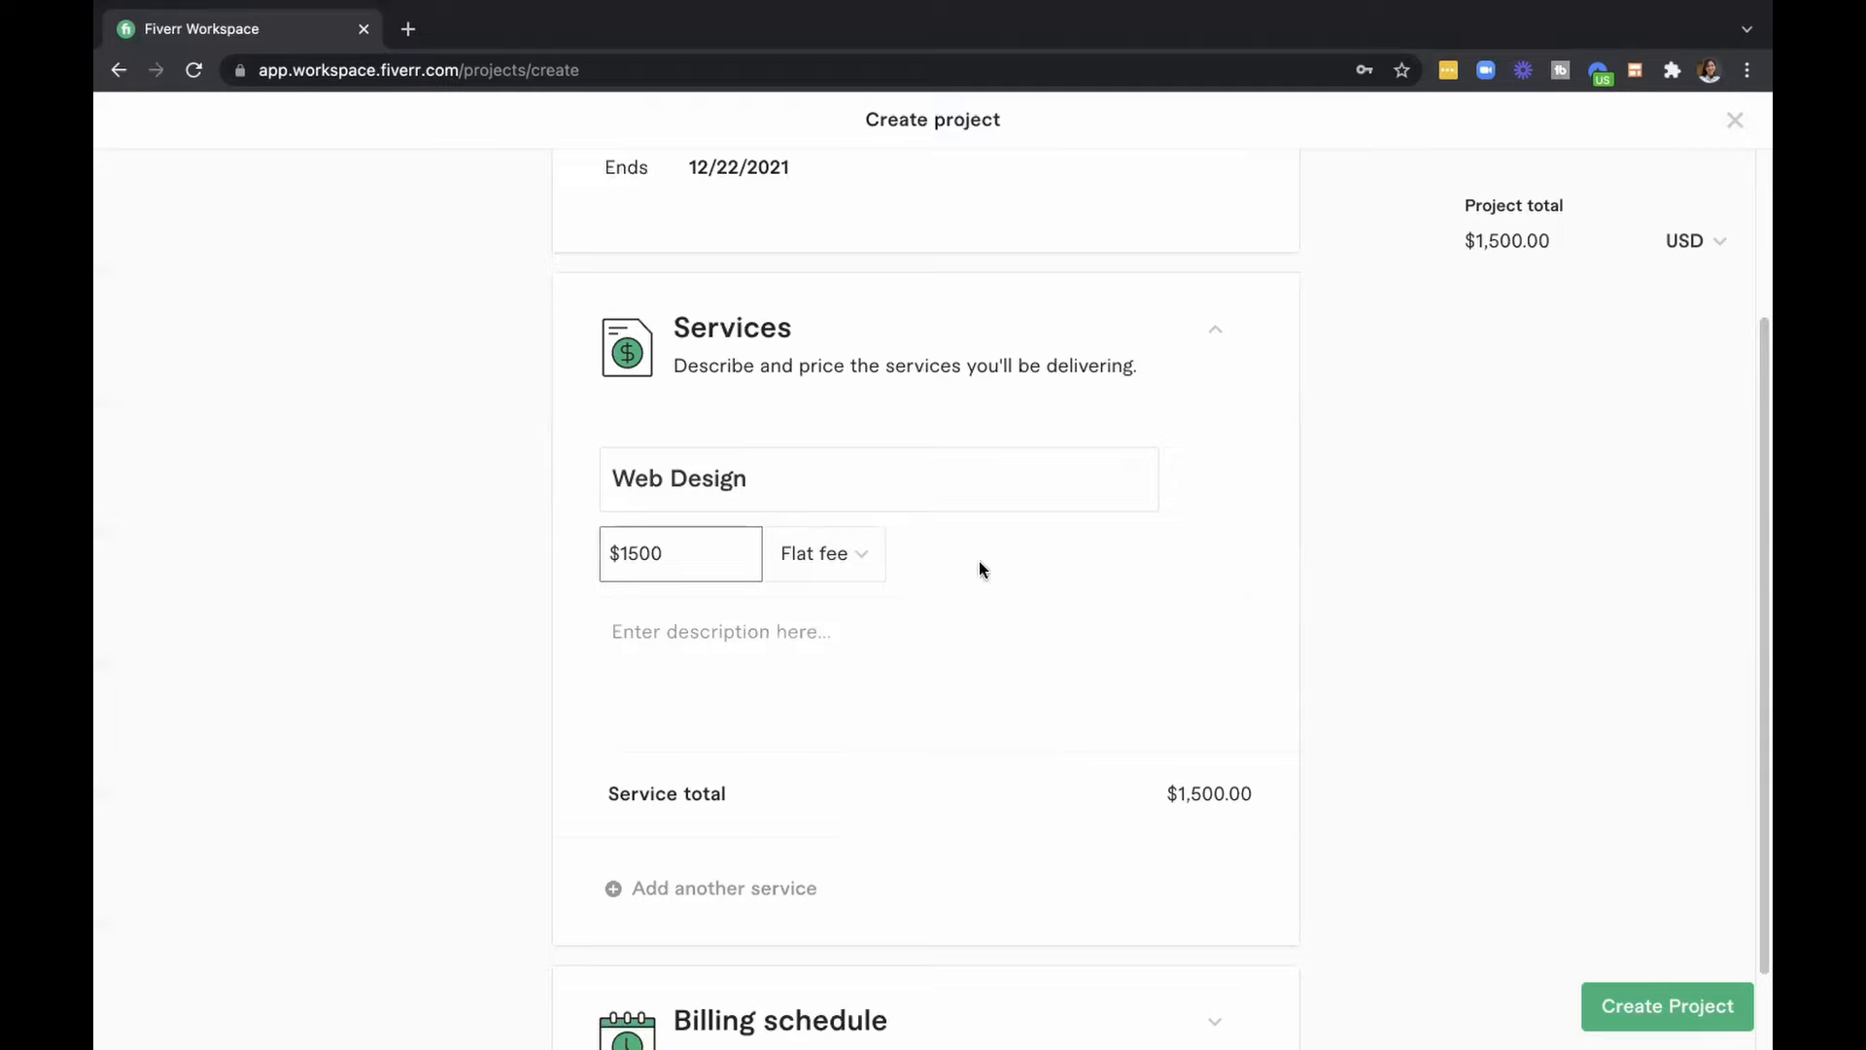
{"action": "left_click", "coordinate": [769, 635]}
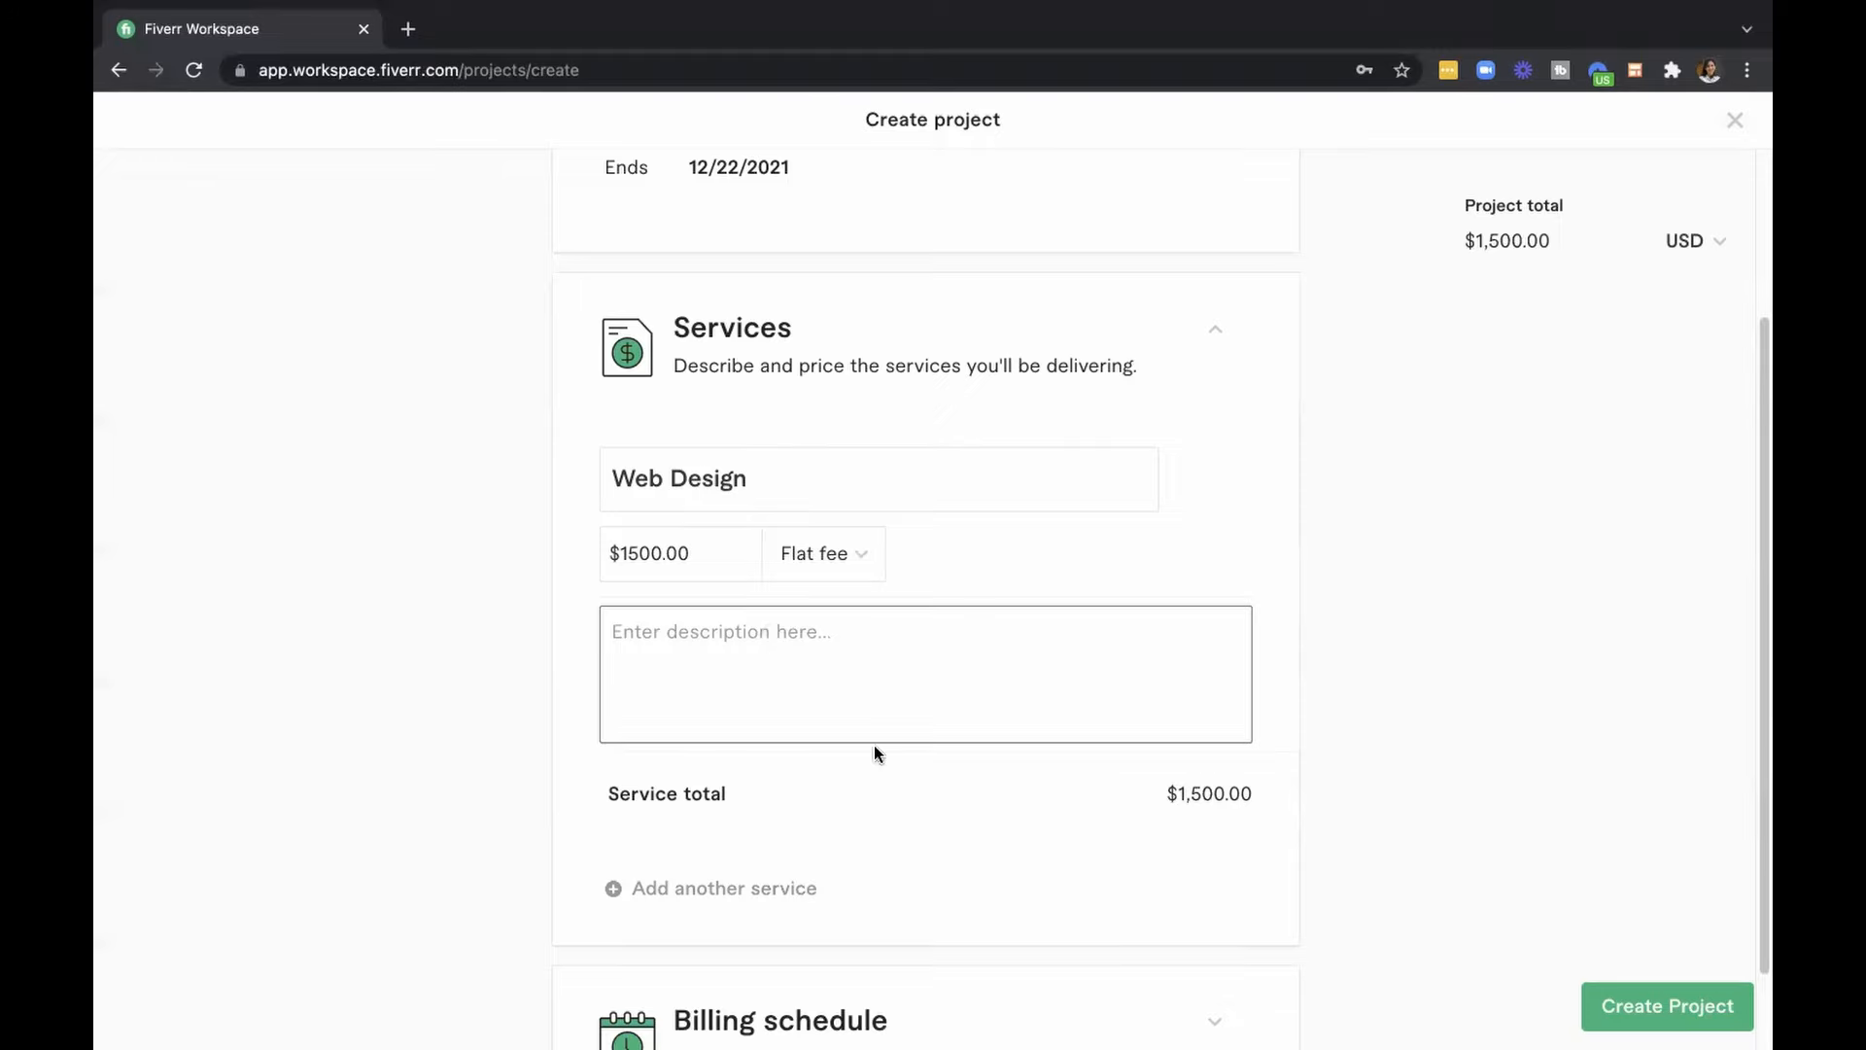
{"action": "scroll", "coordinate": [1395, 696], "scroll_direction": "down", "scroll_amount": 2}
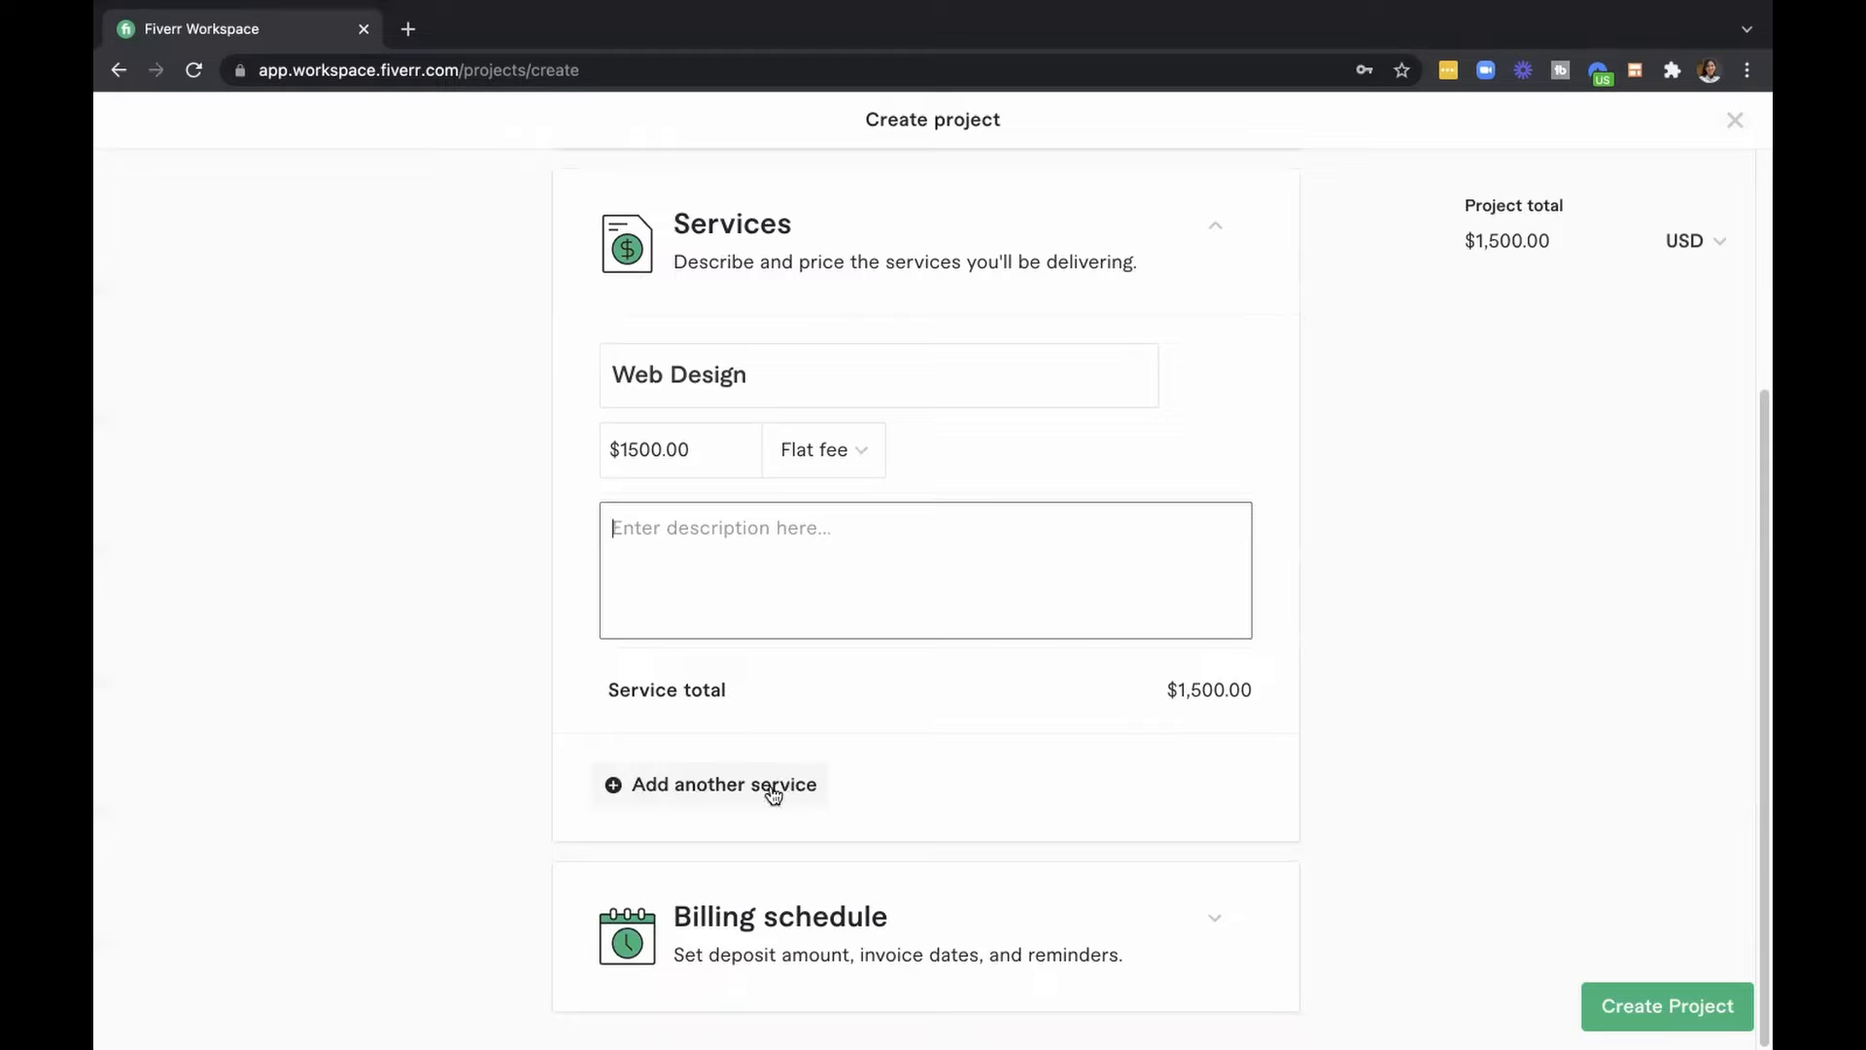
{"action": "left_click", "coordinate": [708, 783]}
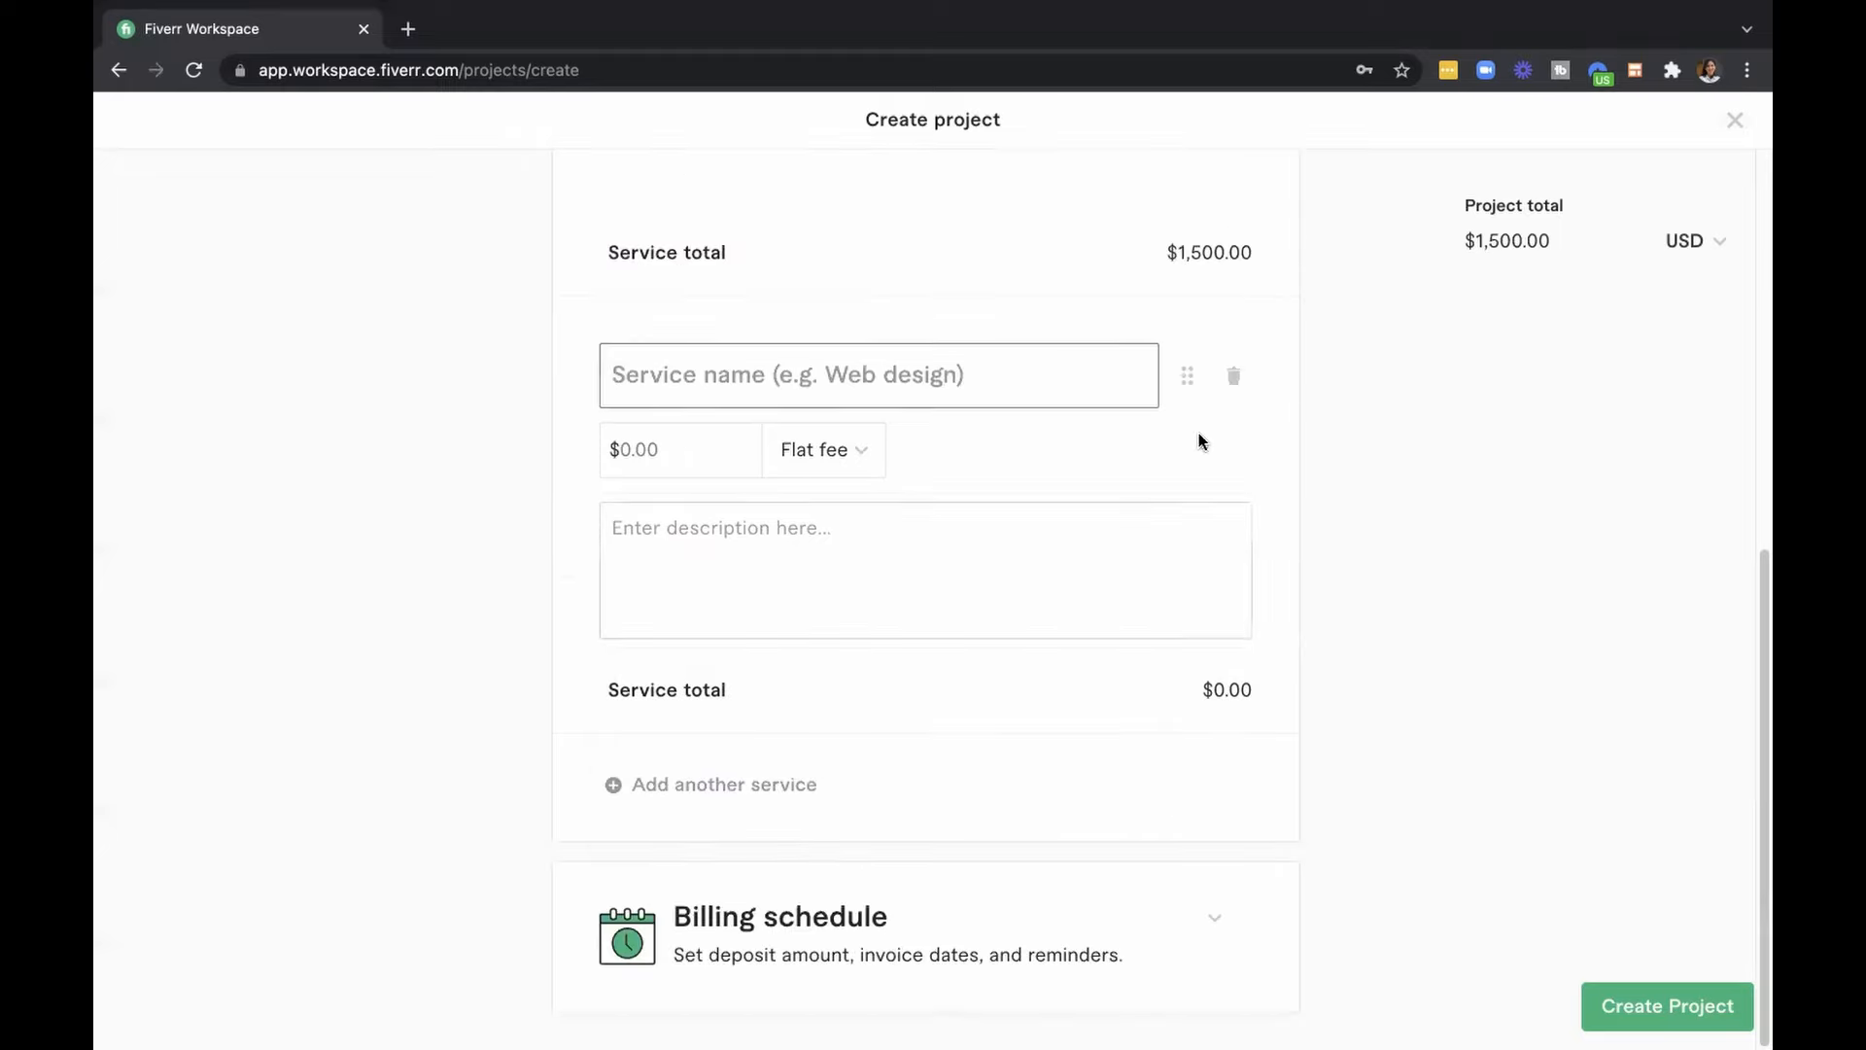
{"action": "left_click", "coordinate": [1238, 377]}
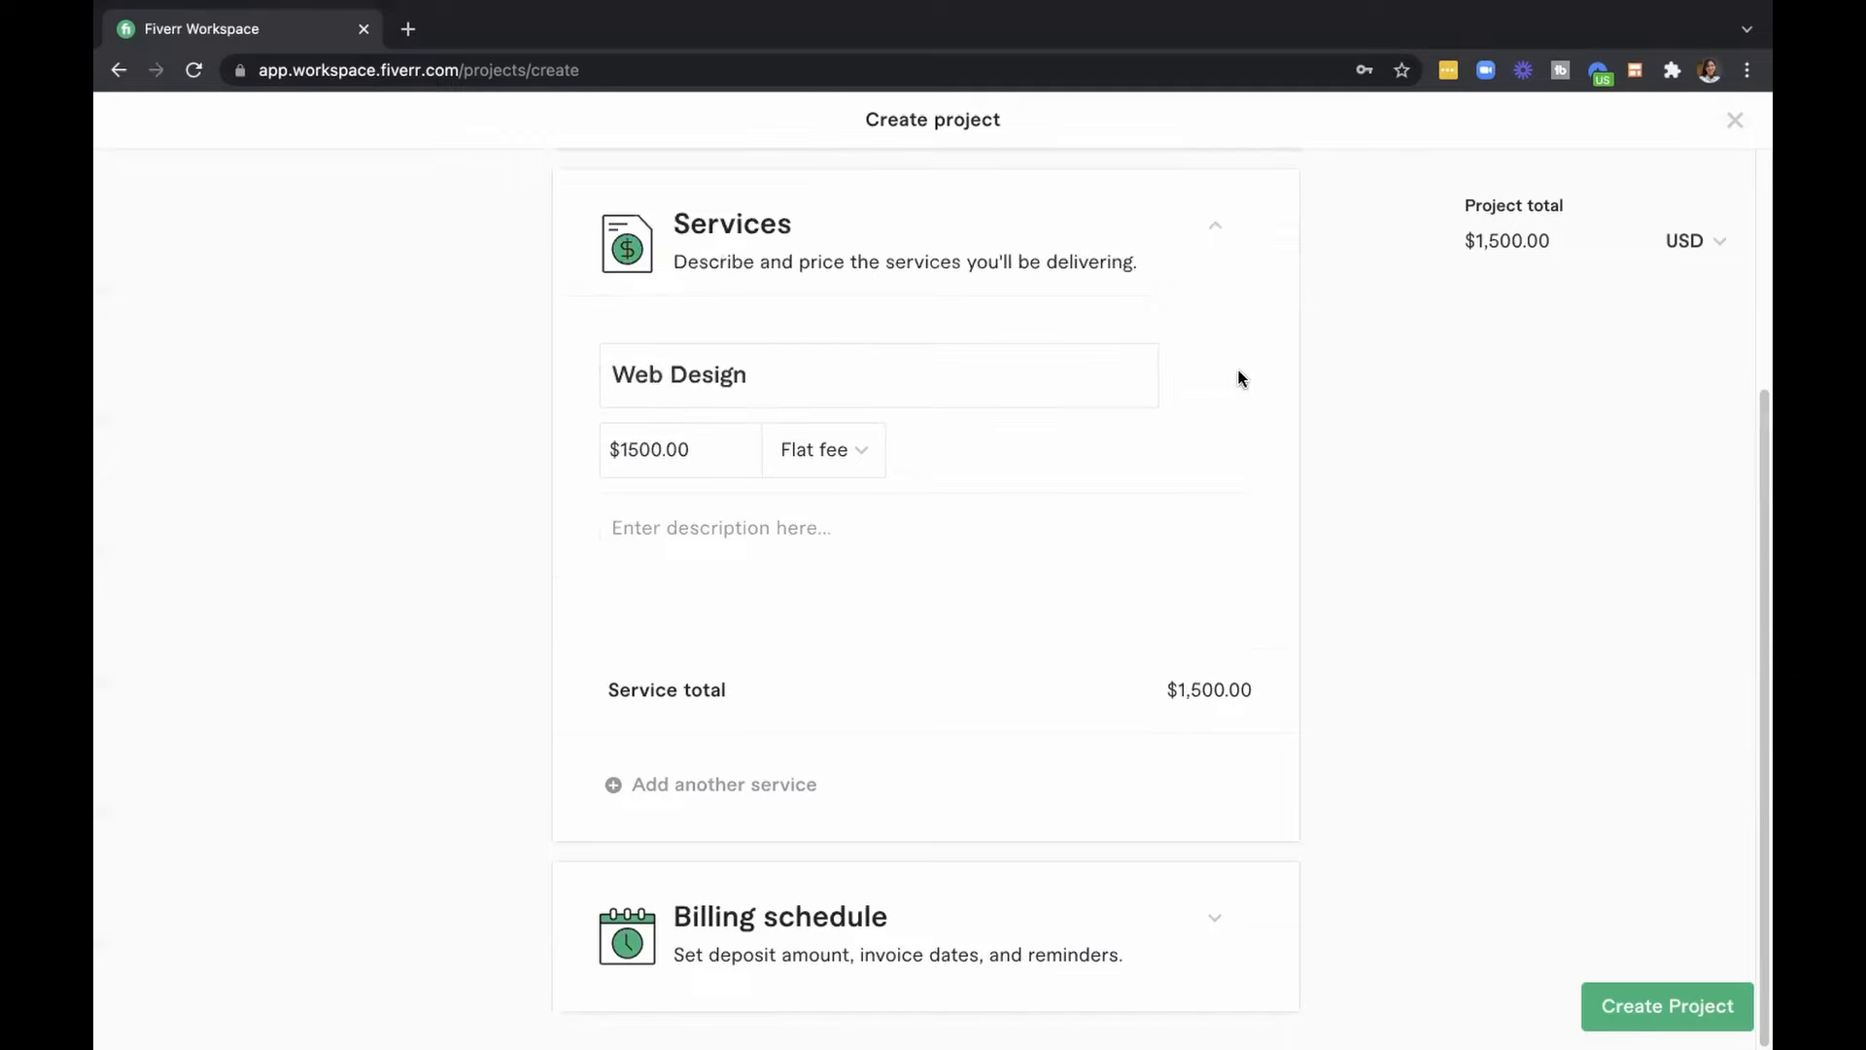
Set the final invoice's issue date to 11/23/2021 in the billing schedule, create the project and return to the project list.
{"action": "left_click", "coordinate": [1217, 923]}
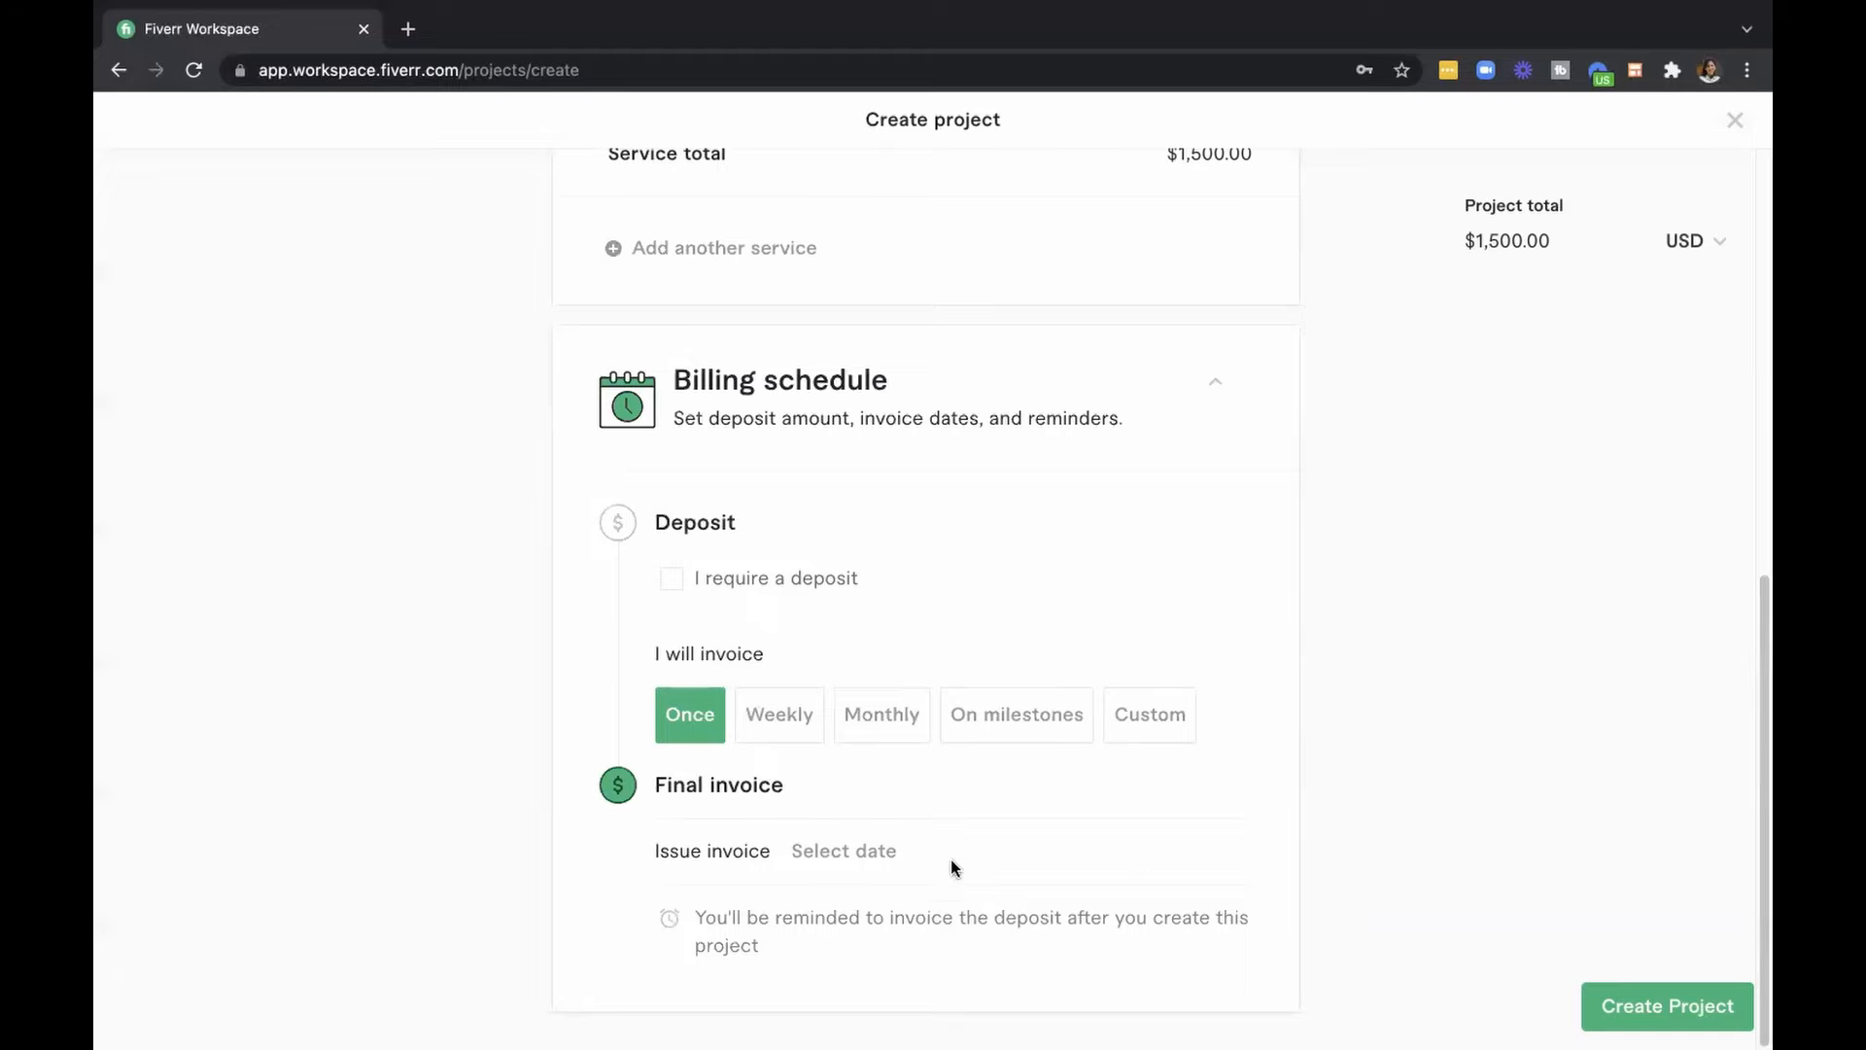
{"action": "left_click", "coordinate": [871, 854]}
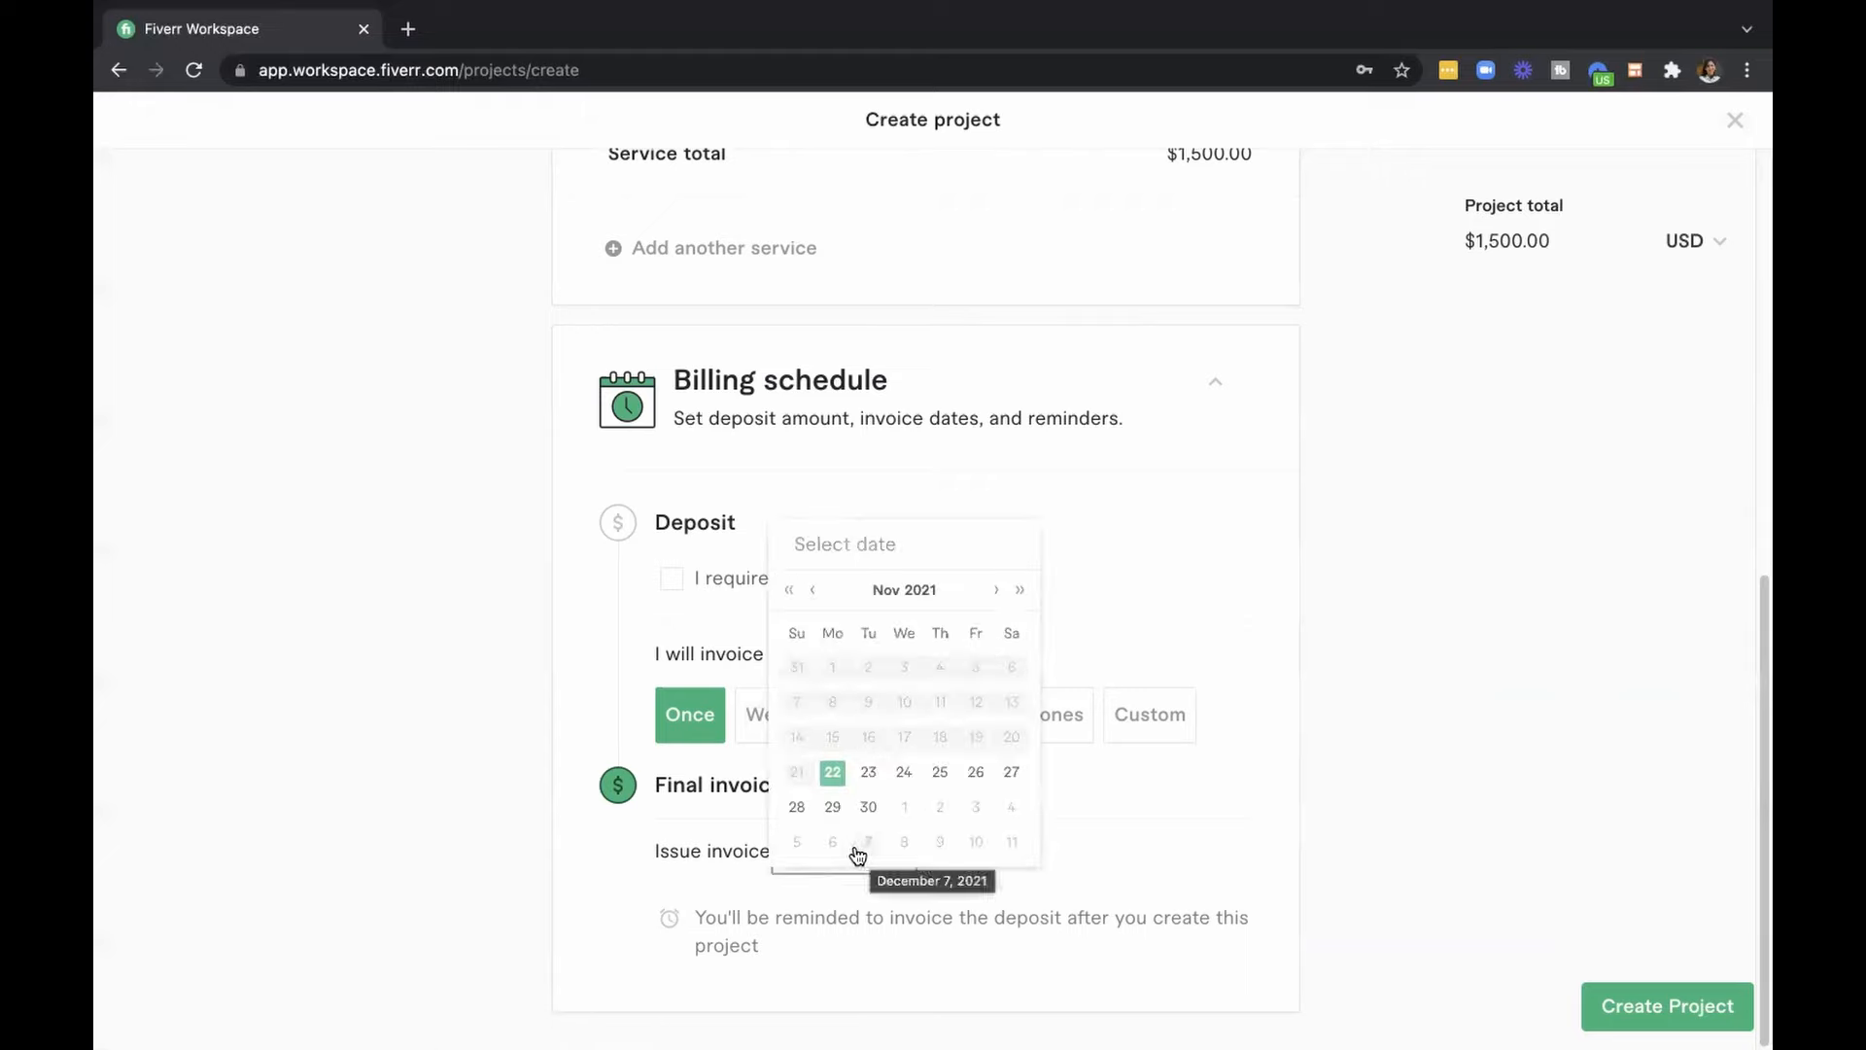
{"action": "left_click", "coordinate": [868, 775]}
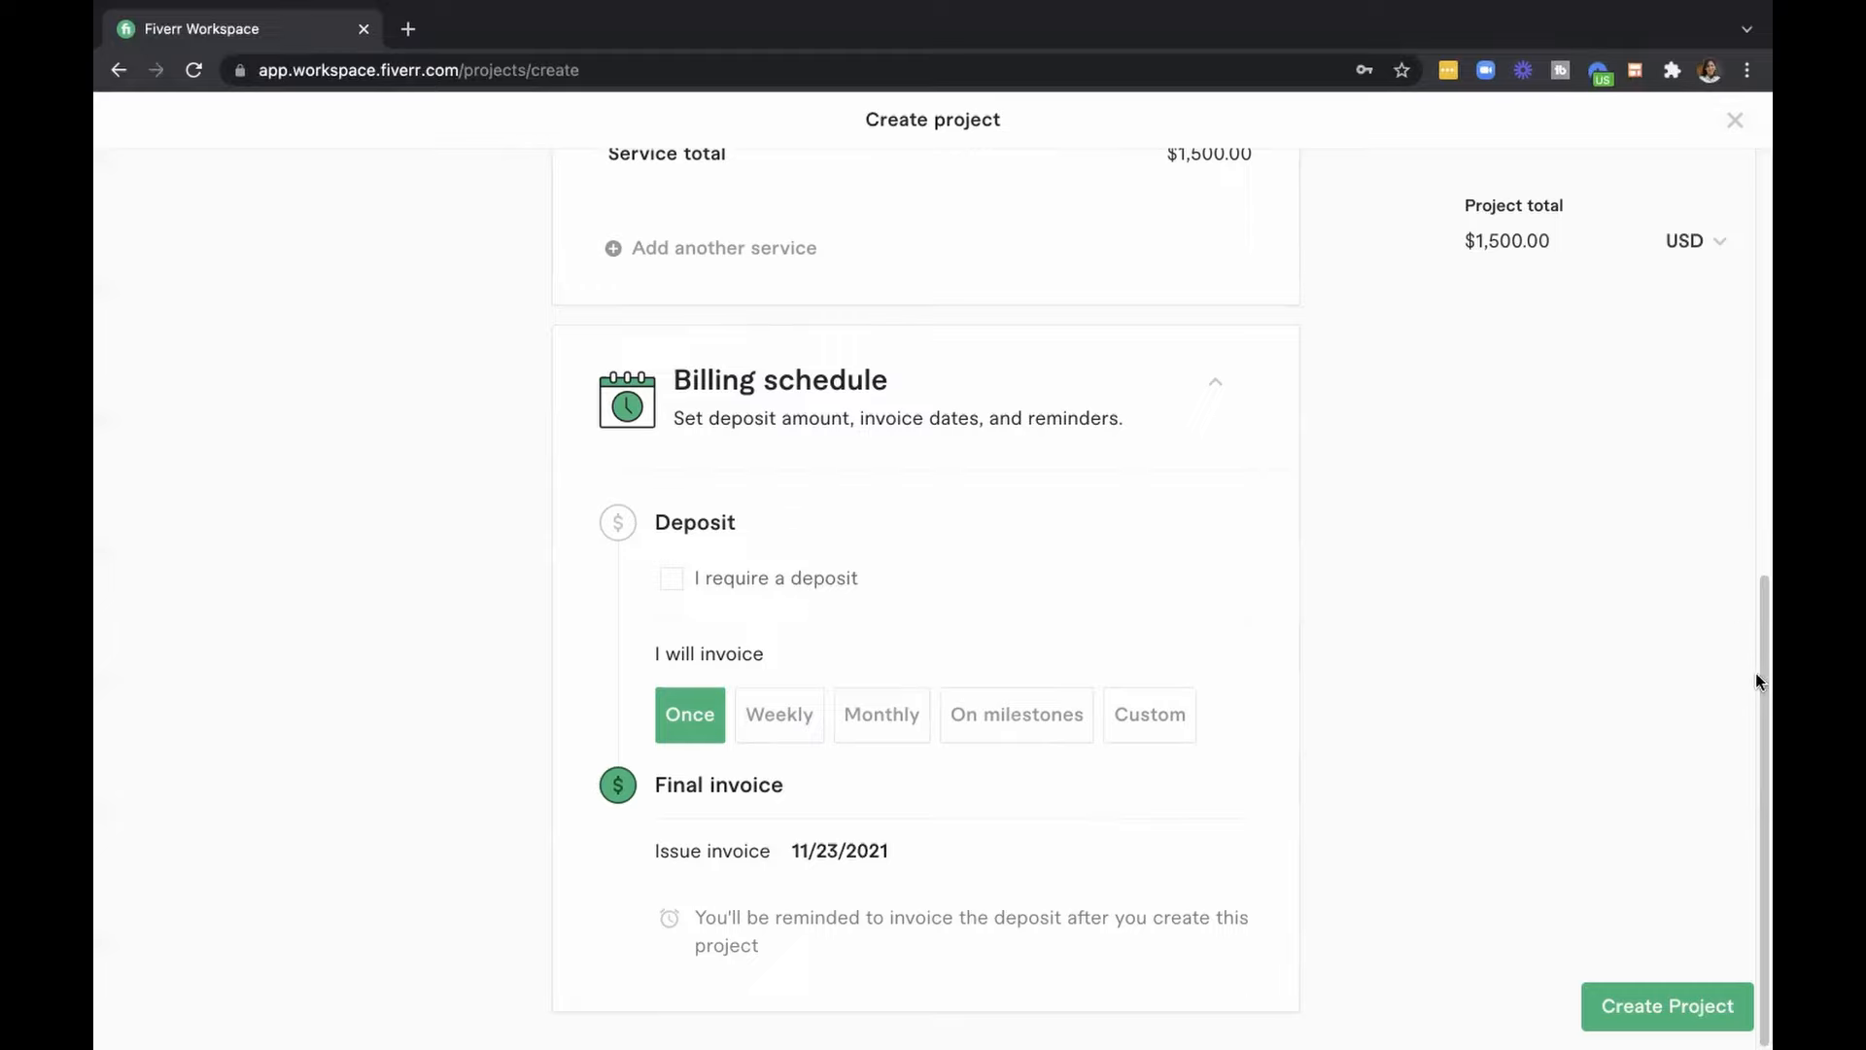
{"action": "left_click", "coordinate": [1672, 1016]}
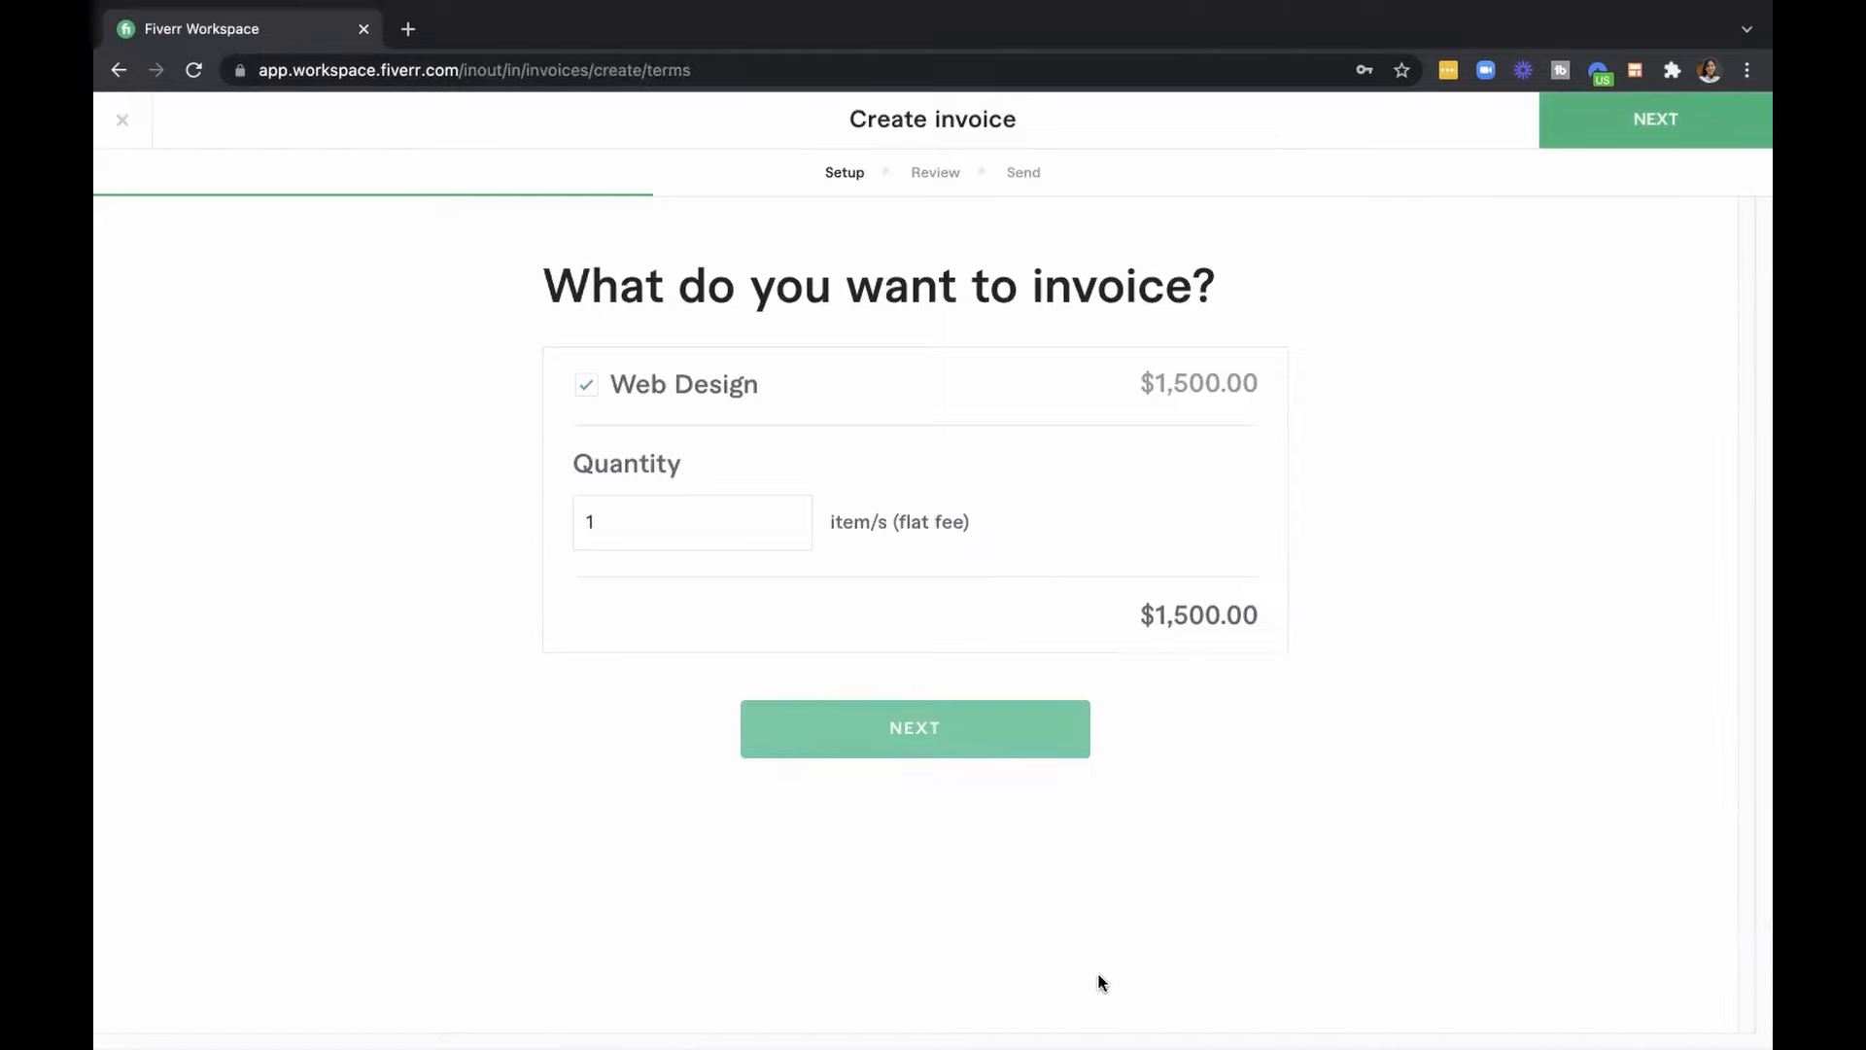
{"action": "left_click", "coordinate": [112, 139]}
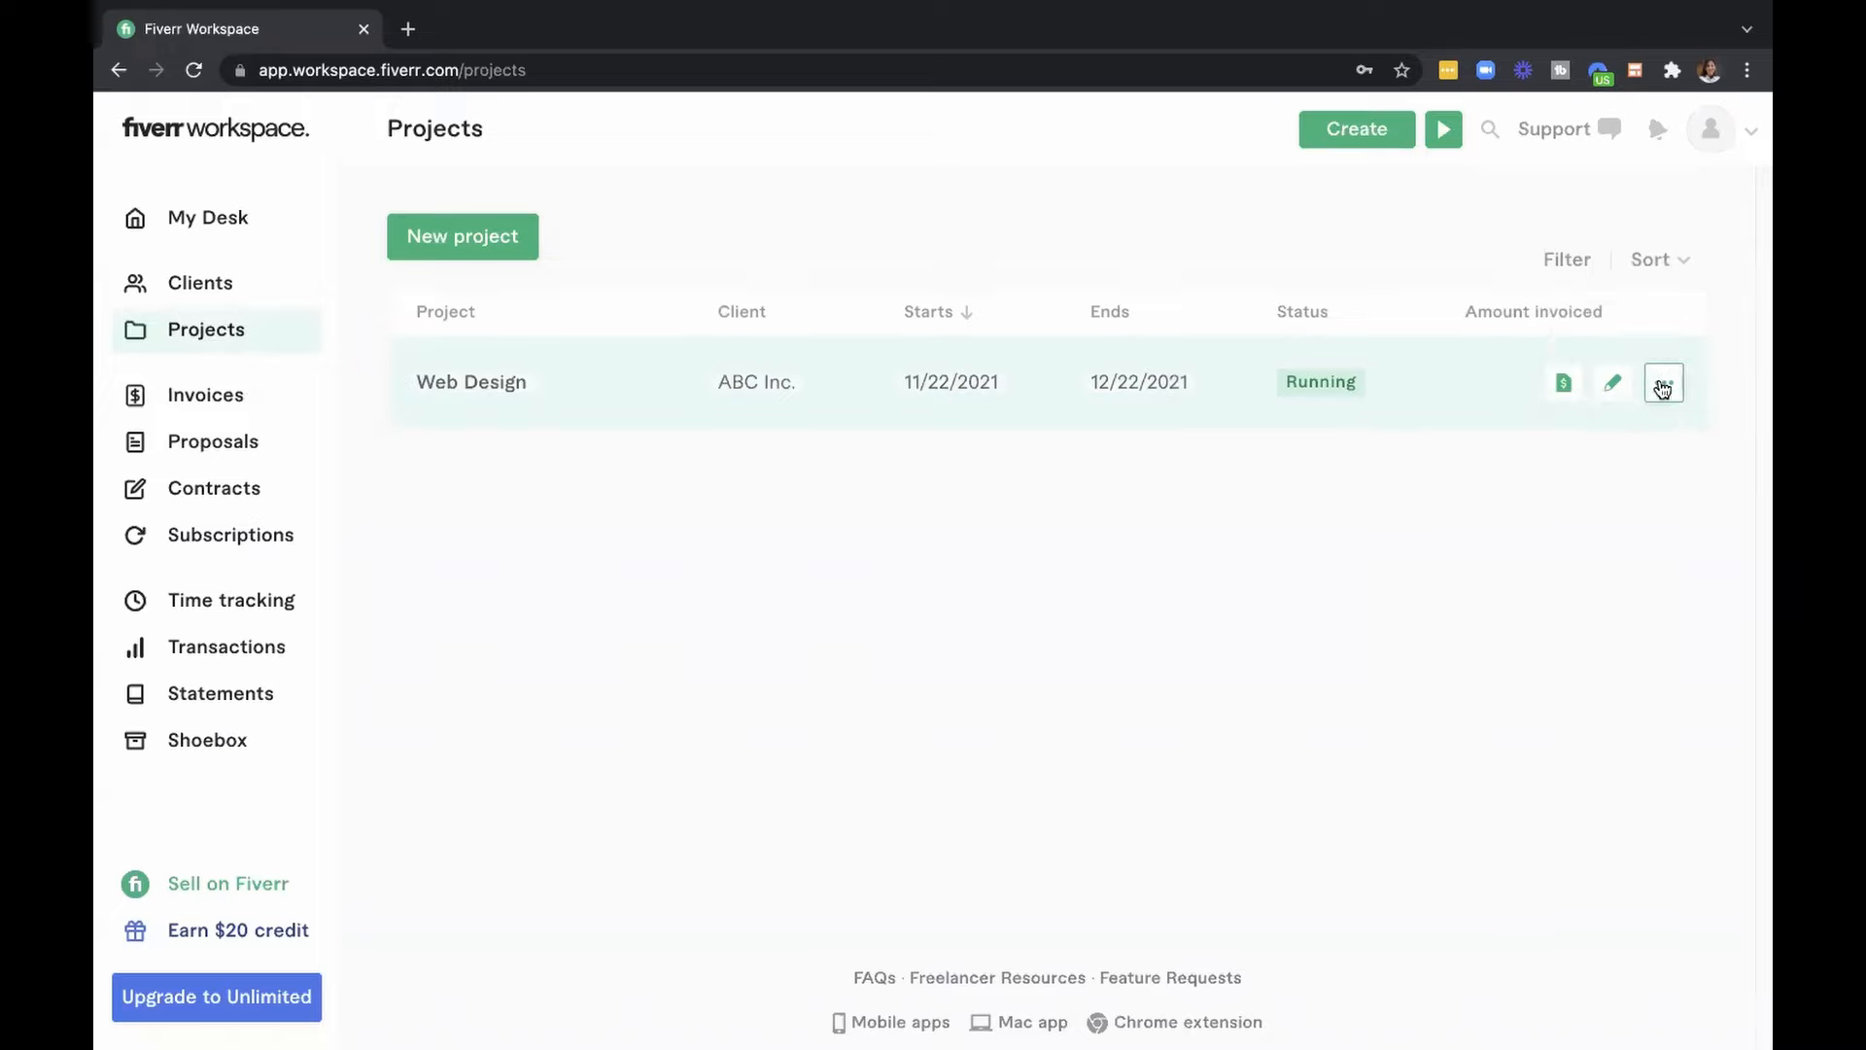
{"action": "left_click", "coordinate": [1663, 386]}
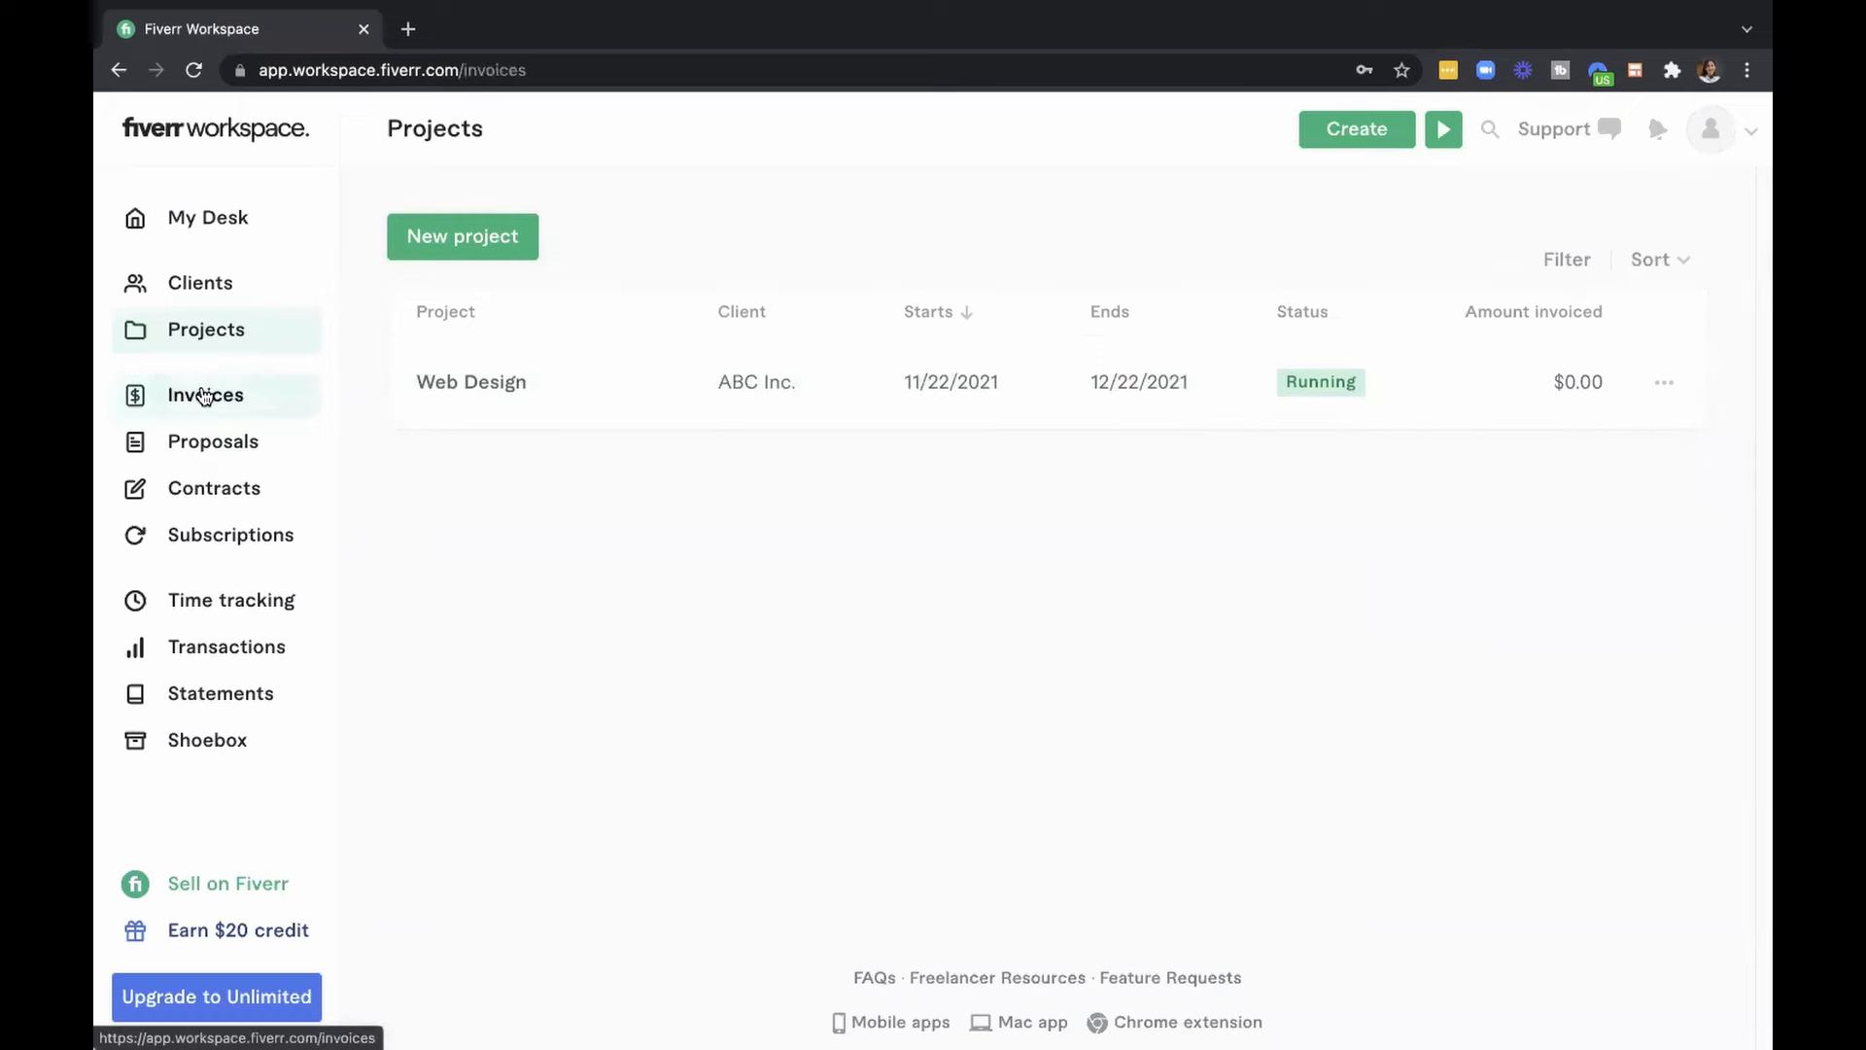
Set up a new invoice for the existing Web Design project with its Web Design service, and review the draft.
{"action": "left_click", "coordinate": [203, 395]}
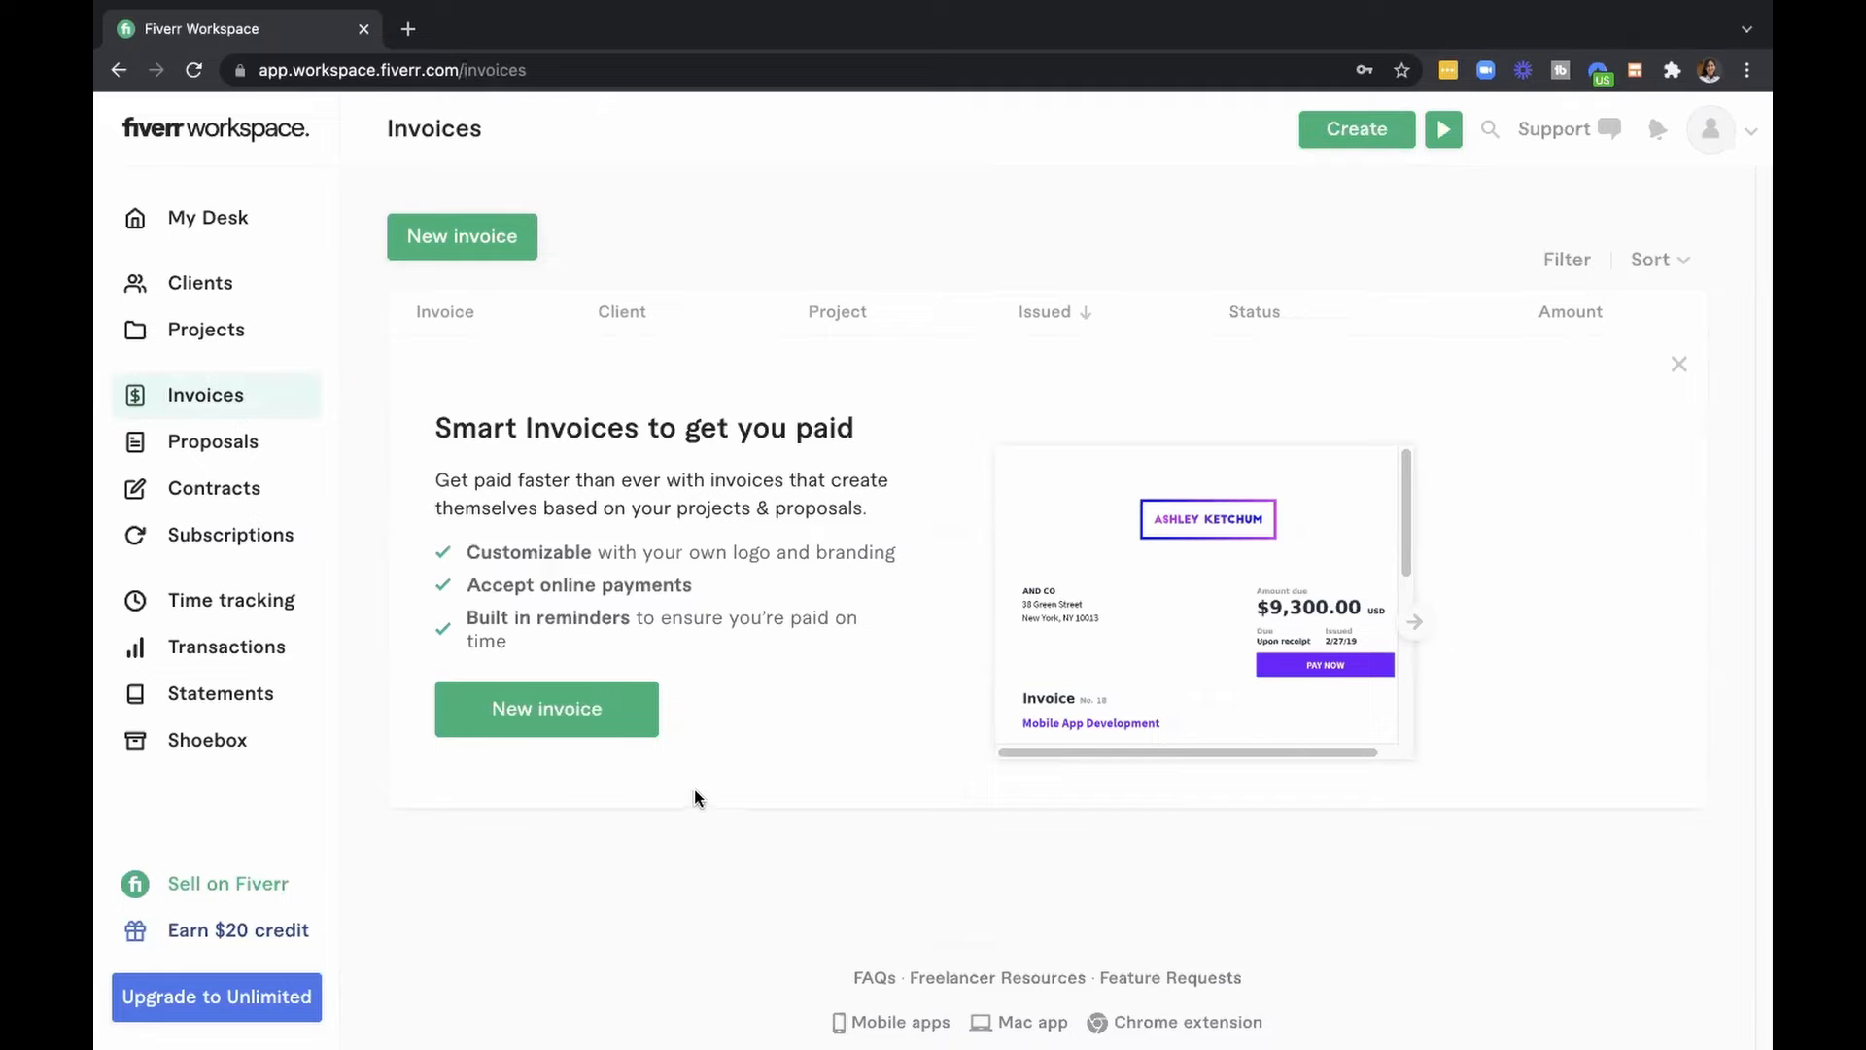
{"action": "left_click", "coordinate": [598, 721]}
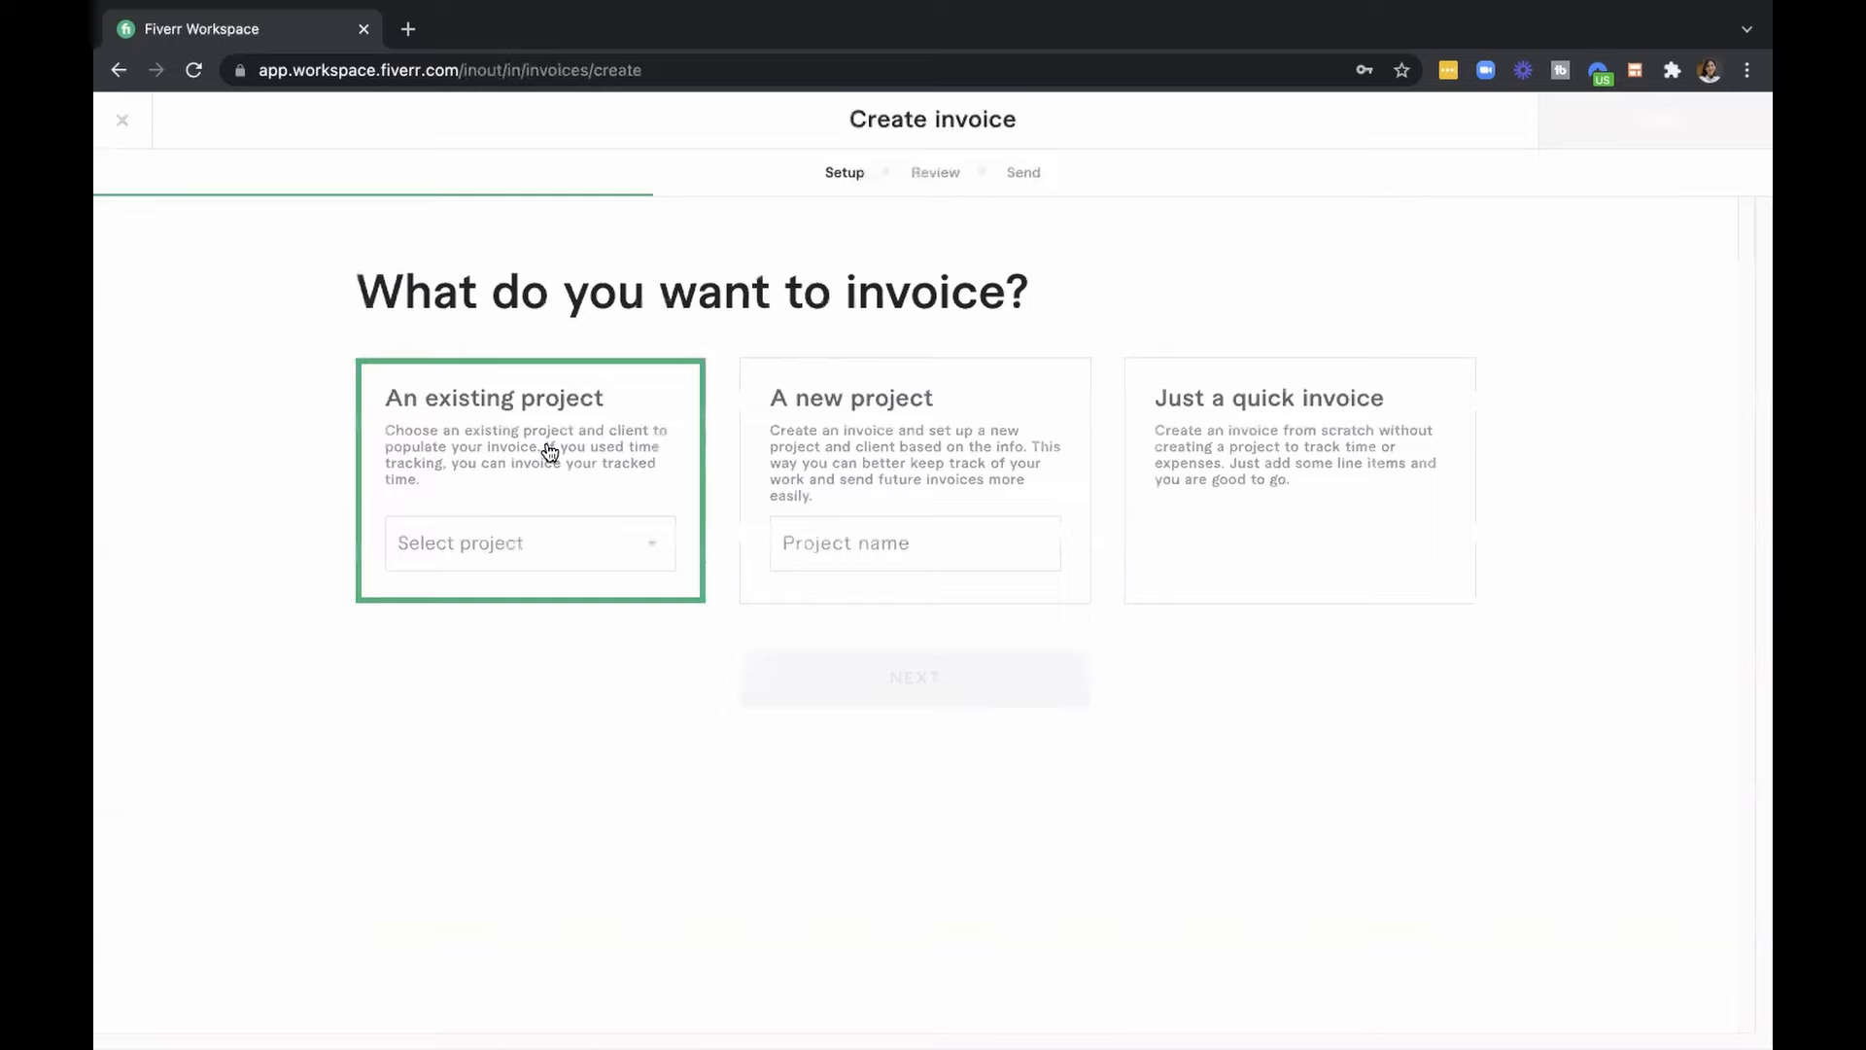
{"action": "left_click", "coordinate": [650, 550]}
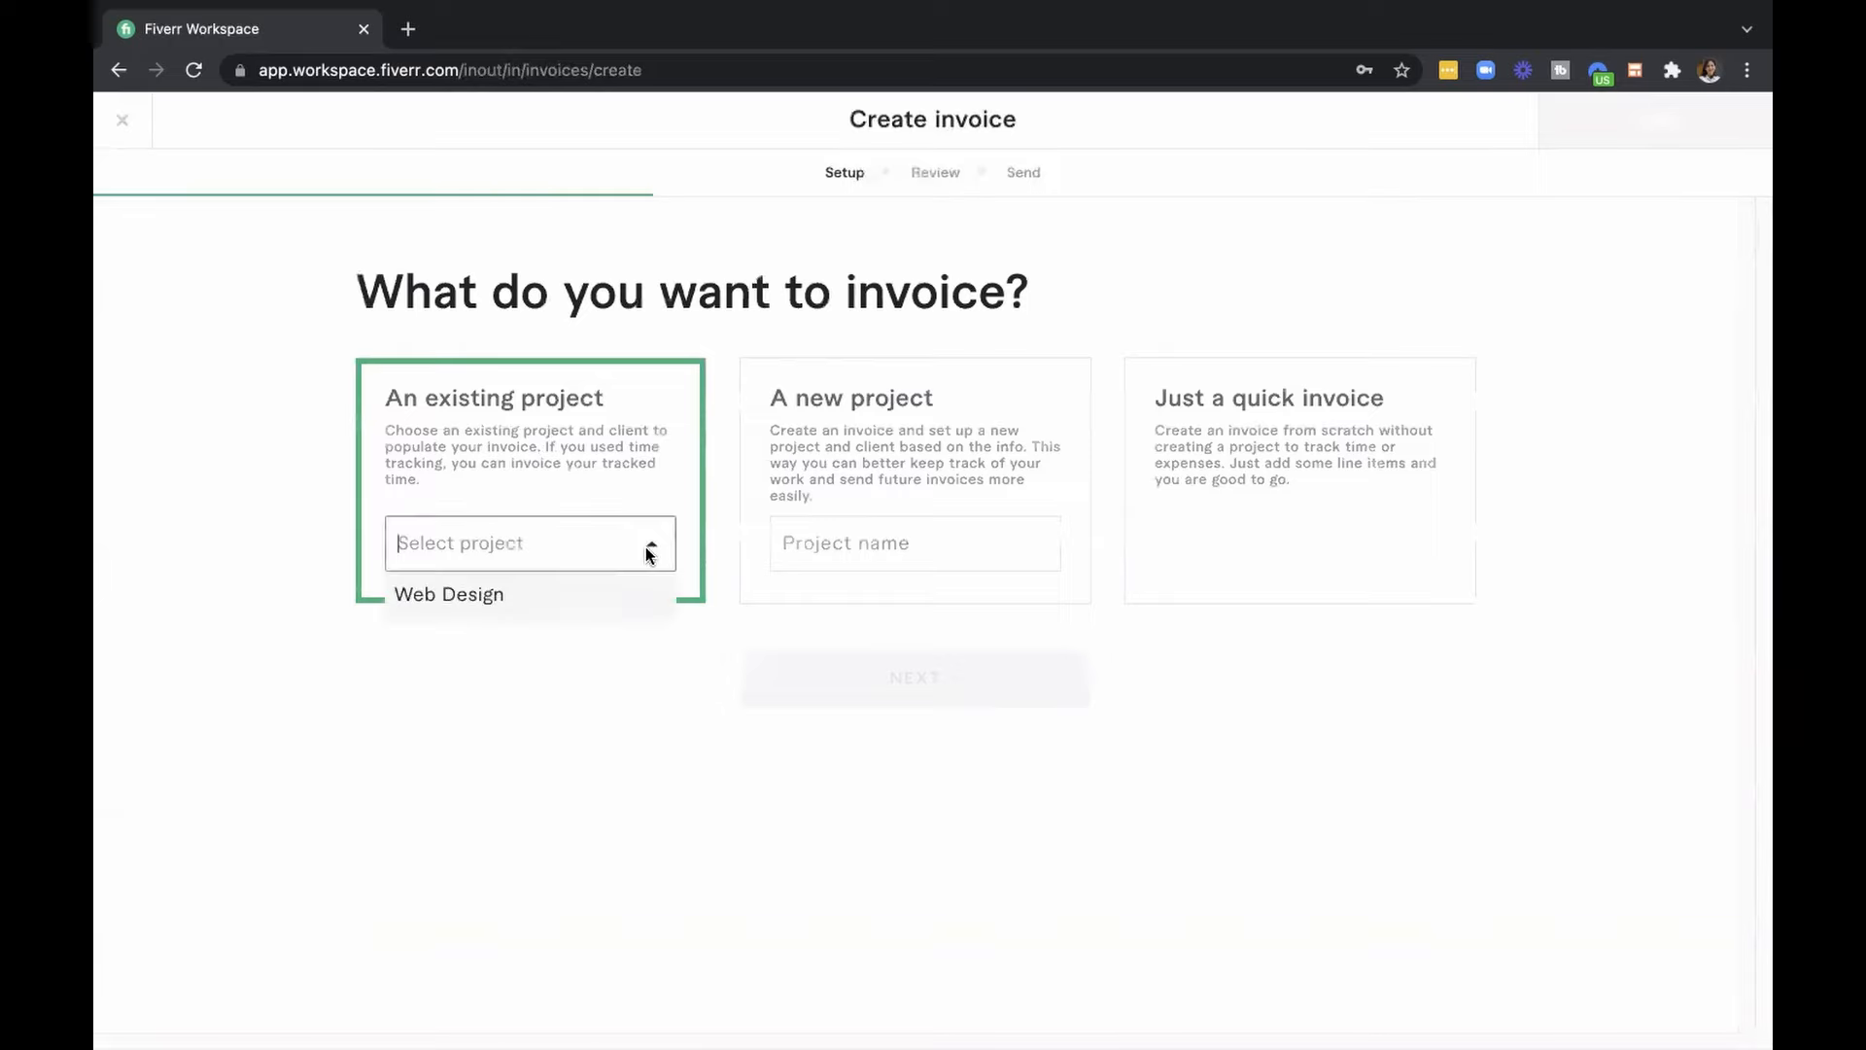
{"action": "left_click", "coordinate": [484, 596]}
{"action": "left_click", "coordinate": [979, 688]}
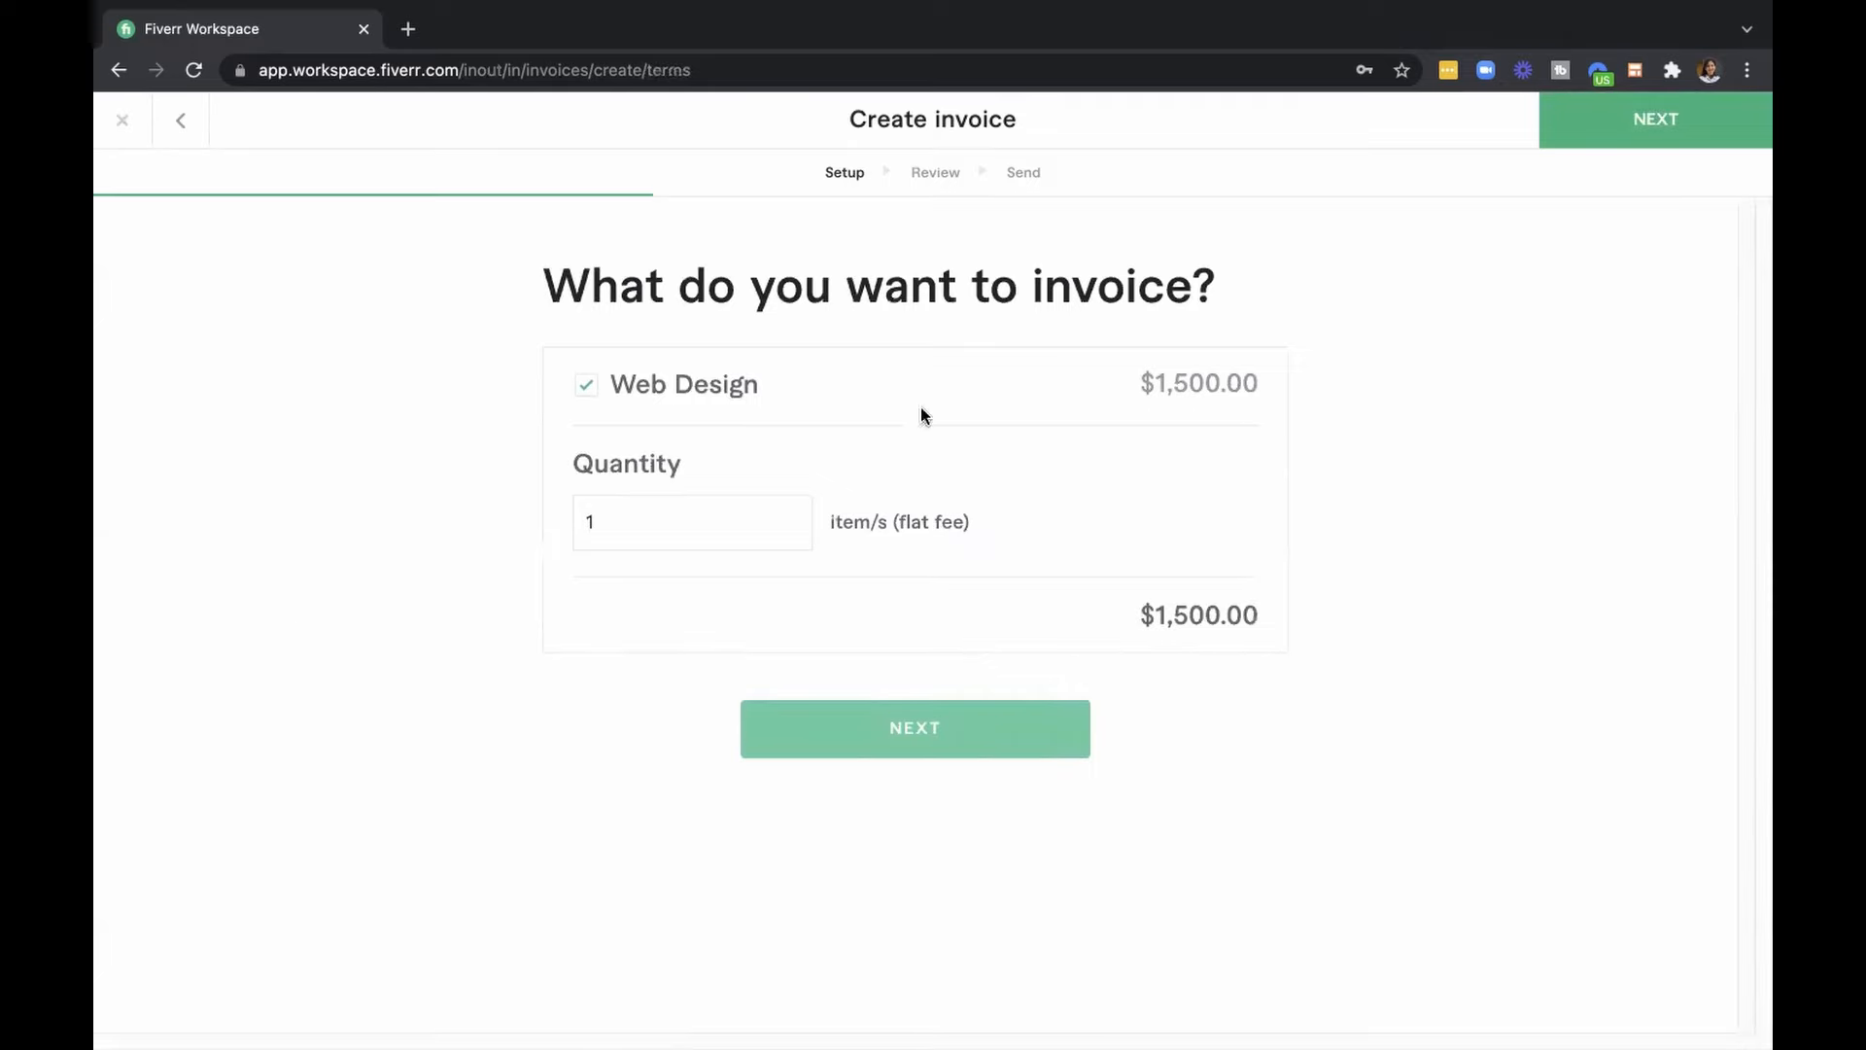
{"action": "left_click", "coordinate": [949, 724]}
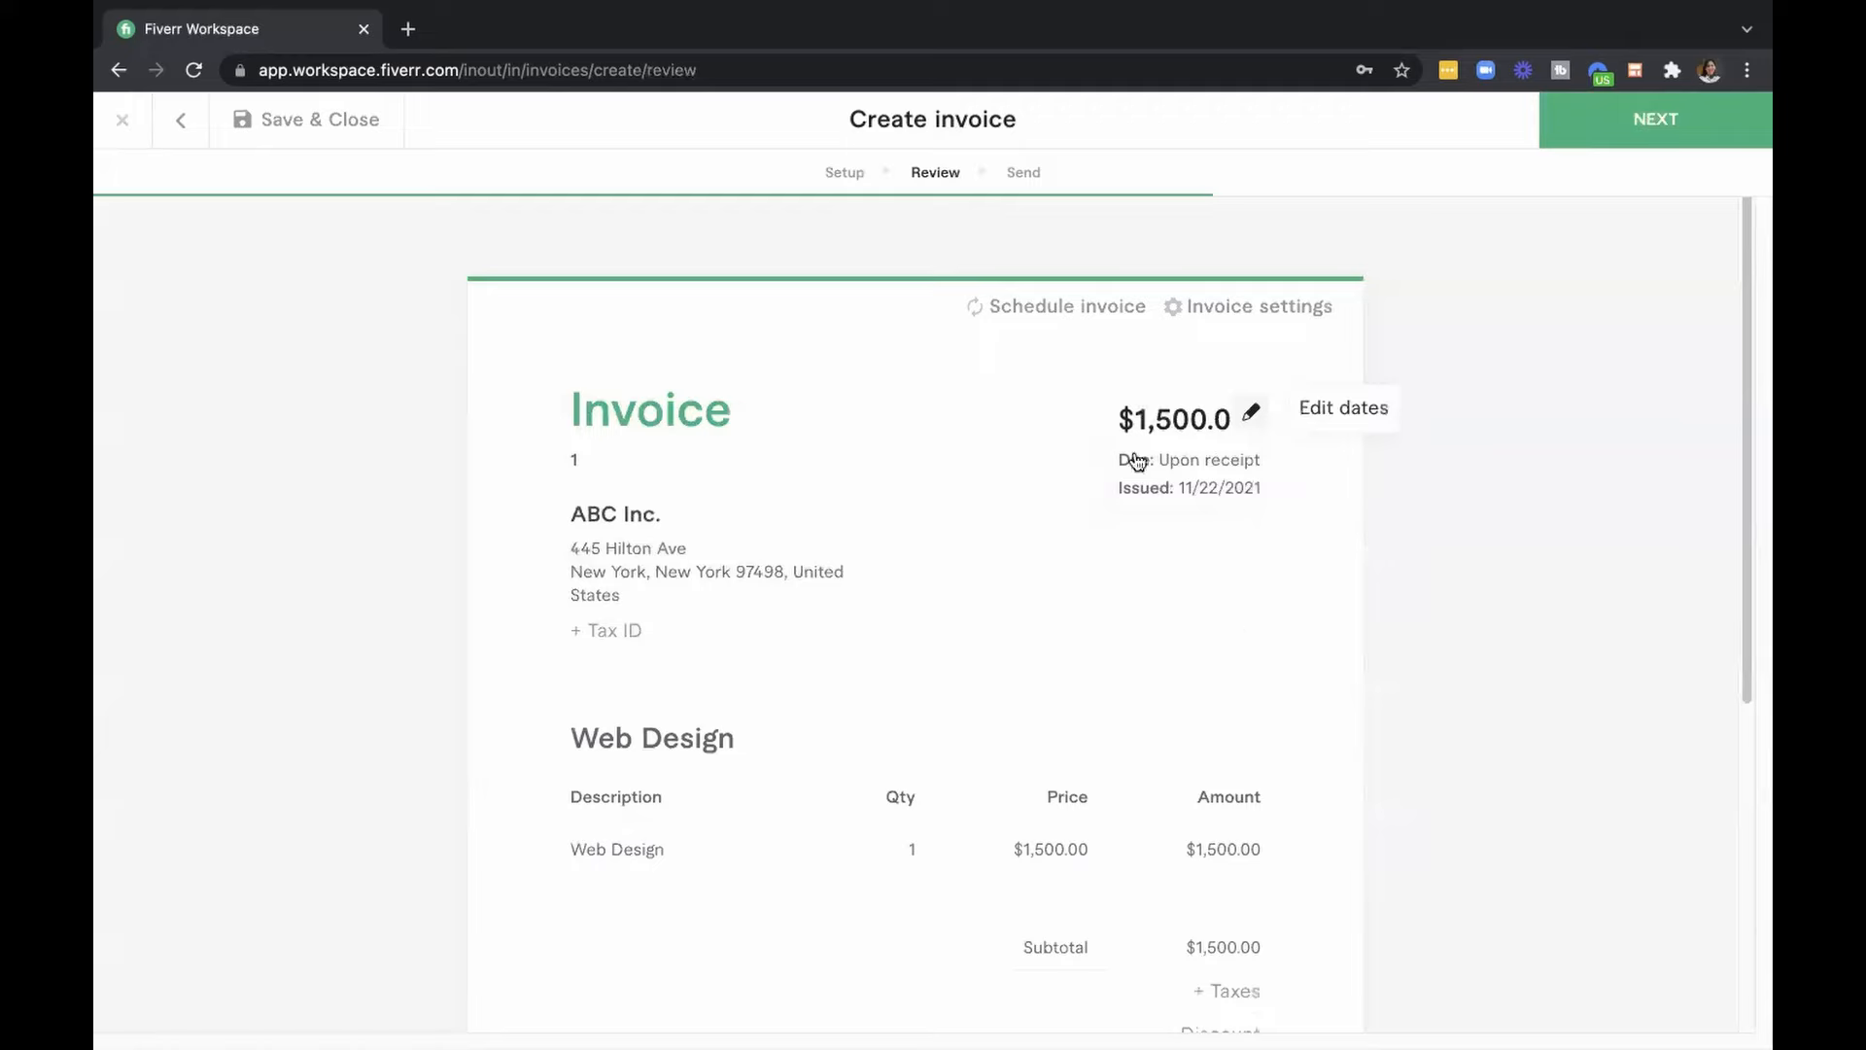
{"action": "scroll", "coordinate": [1551, 621], "scroll_direction": "down", "scroll_amount": 2}
{"action": "scroll", "coordinate": [1549, 621], "scroll_direction": "up", "scroll_amount": 2}
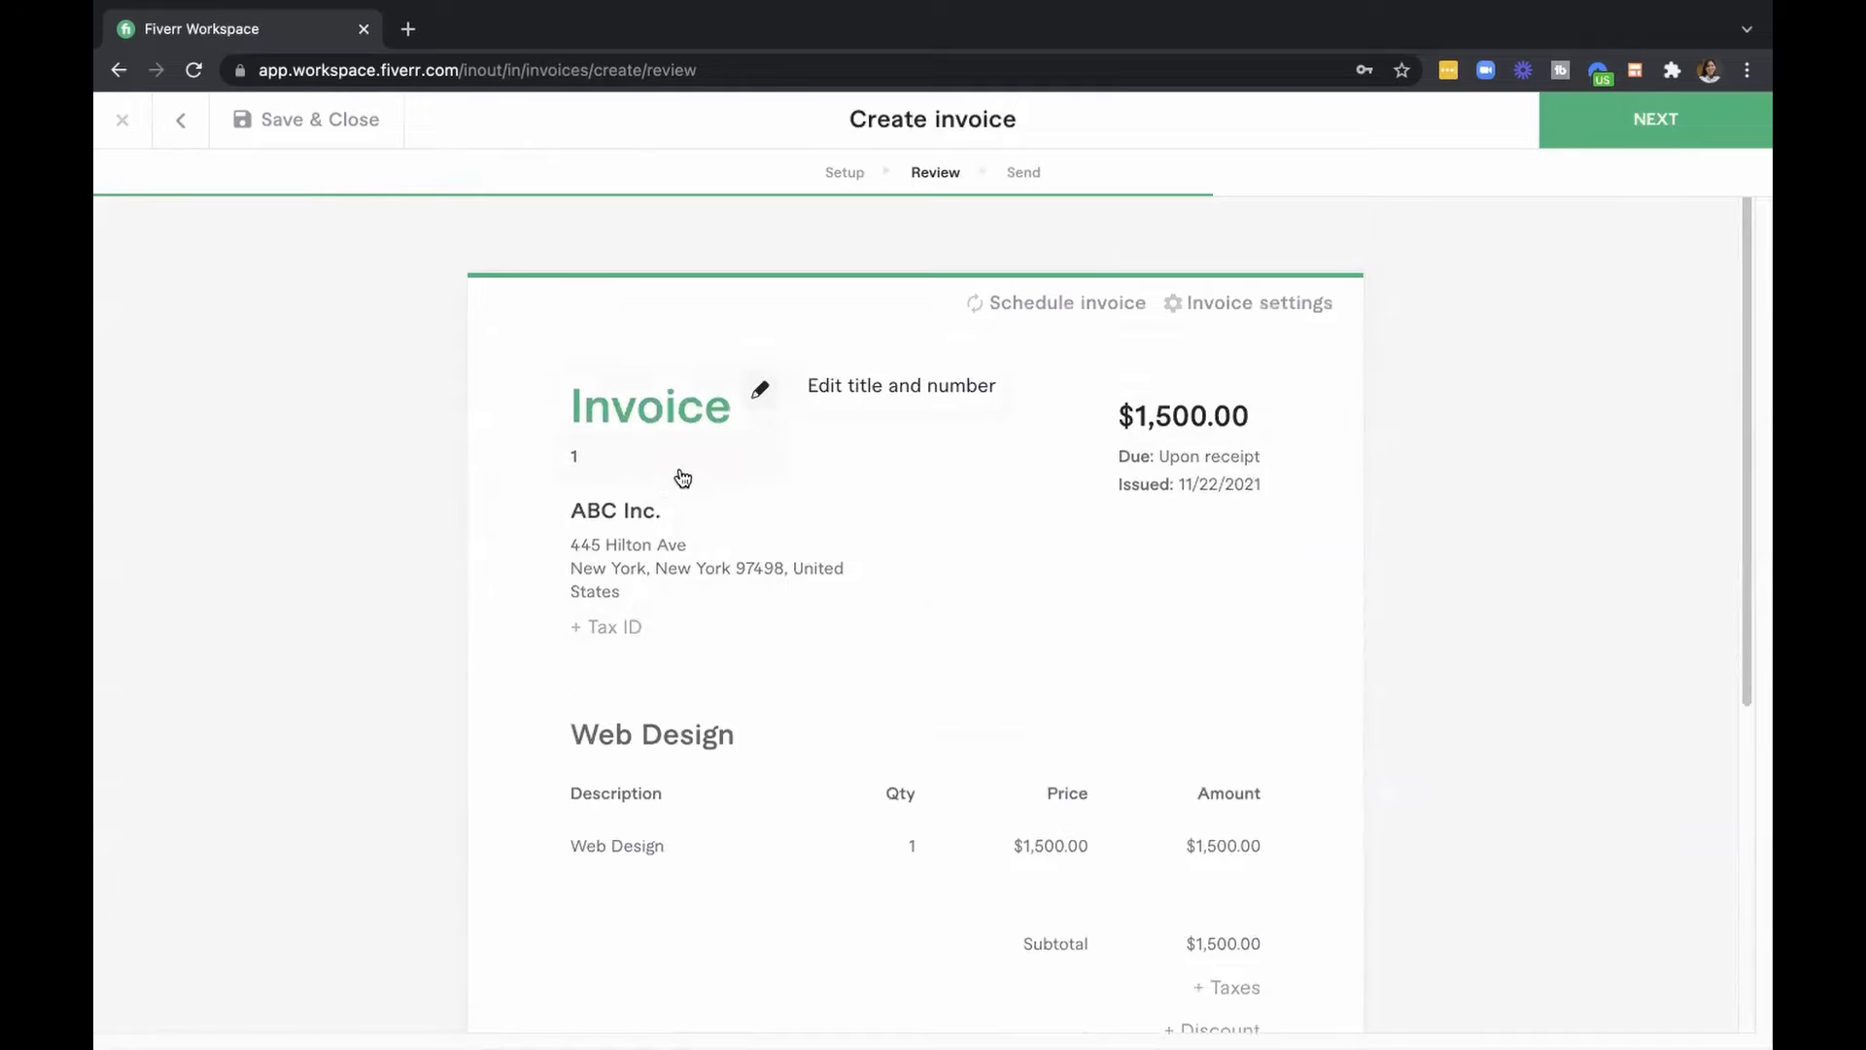
Change the invoice number to 001 and save it, leaving the invoice label as Invoice.
{"action": "left_click", "coordinate": [762, 393]}
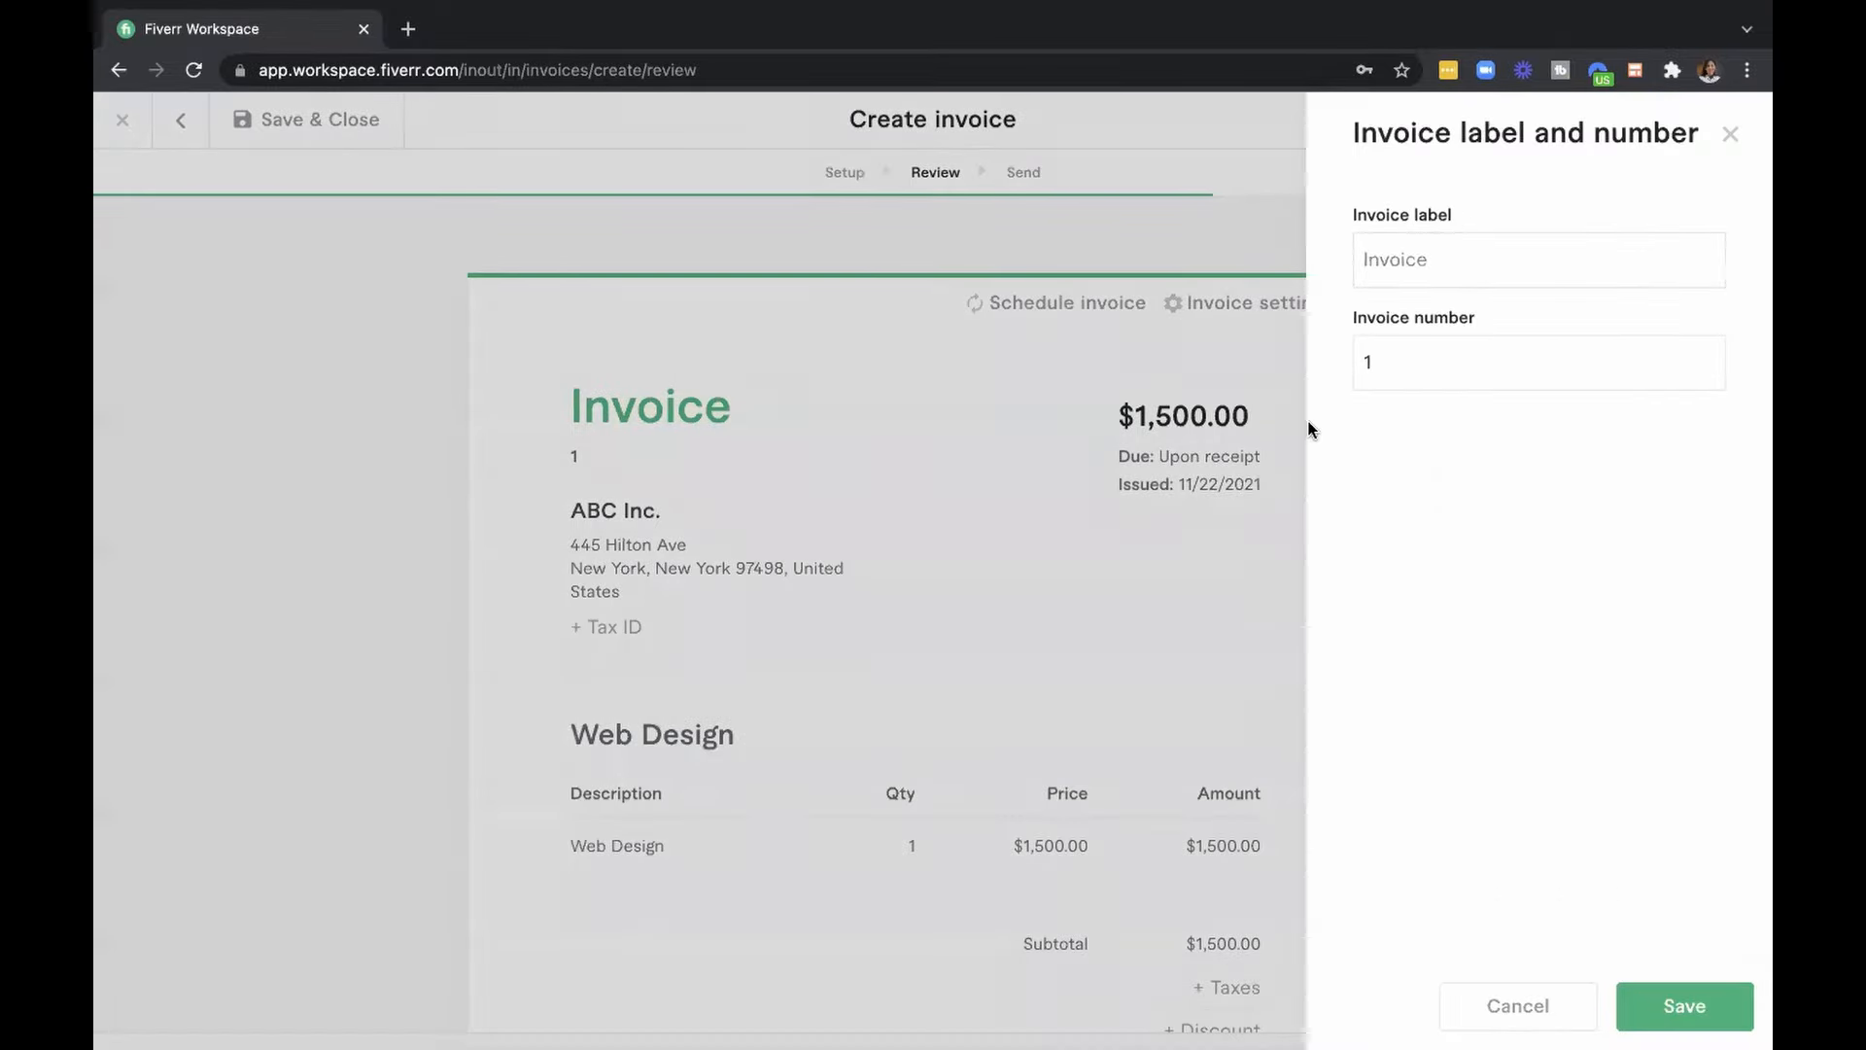
{"action": "left_click", "coordinate": [1435, 367]}
{"action": "key", "text": "BackSpace"}
{"action": "type", "text": "001"}
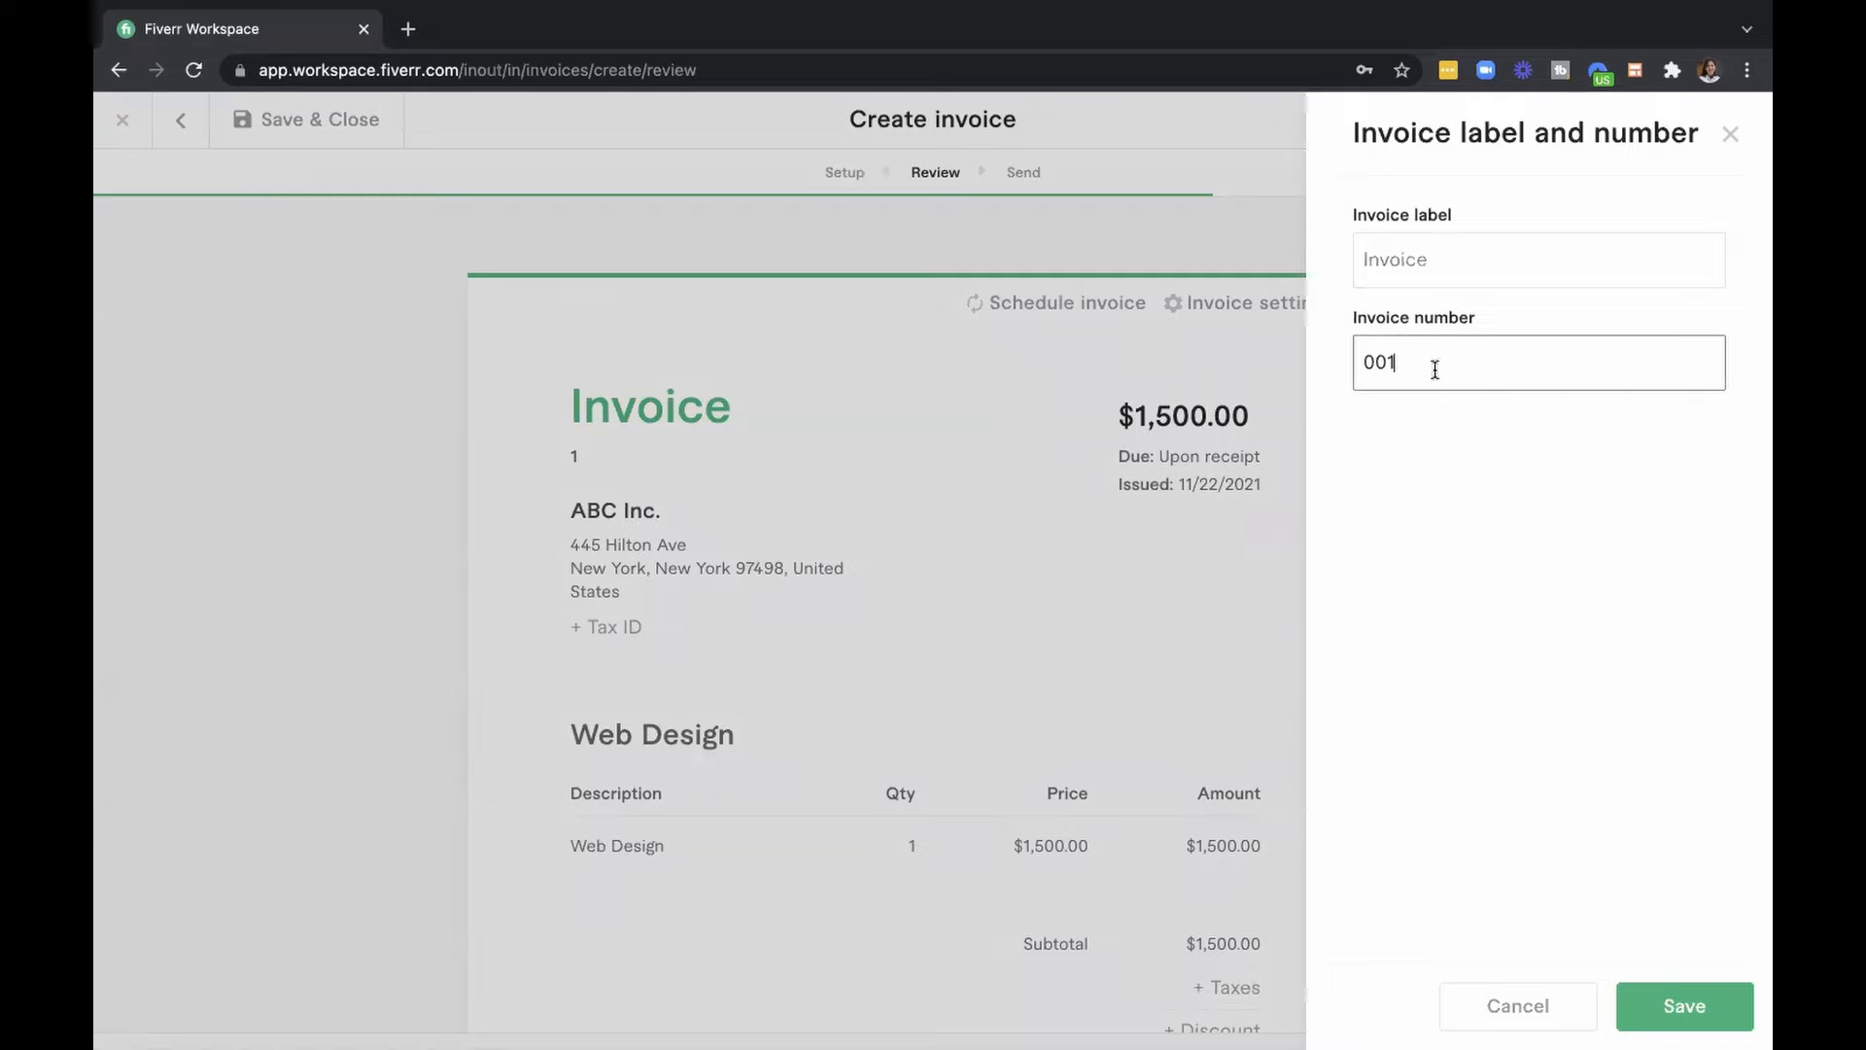
{"action": "left_click", "coordinate": [1691, 1006]}
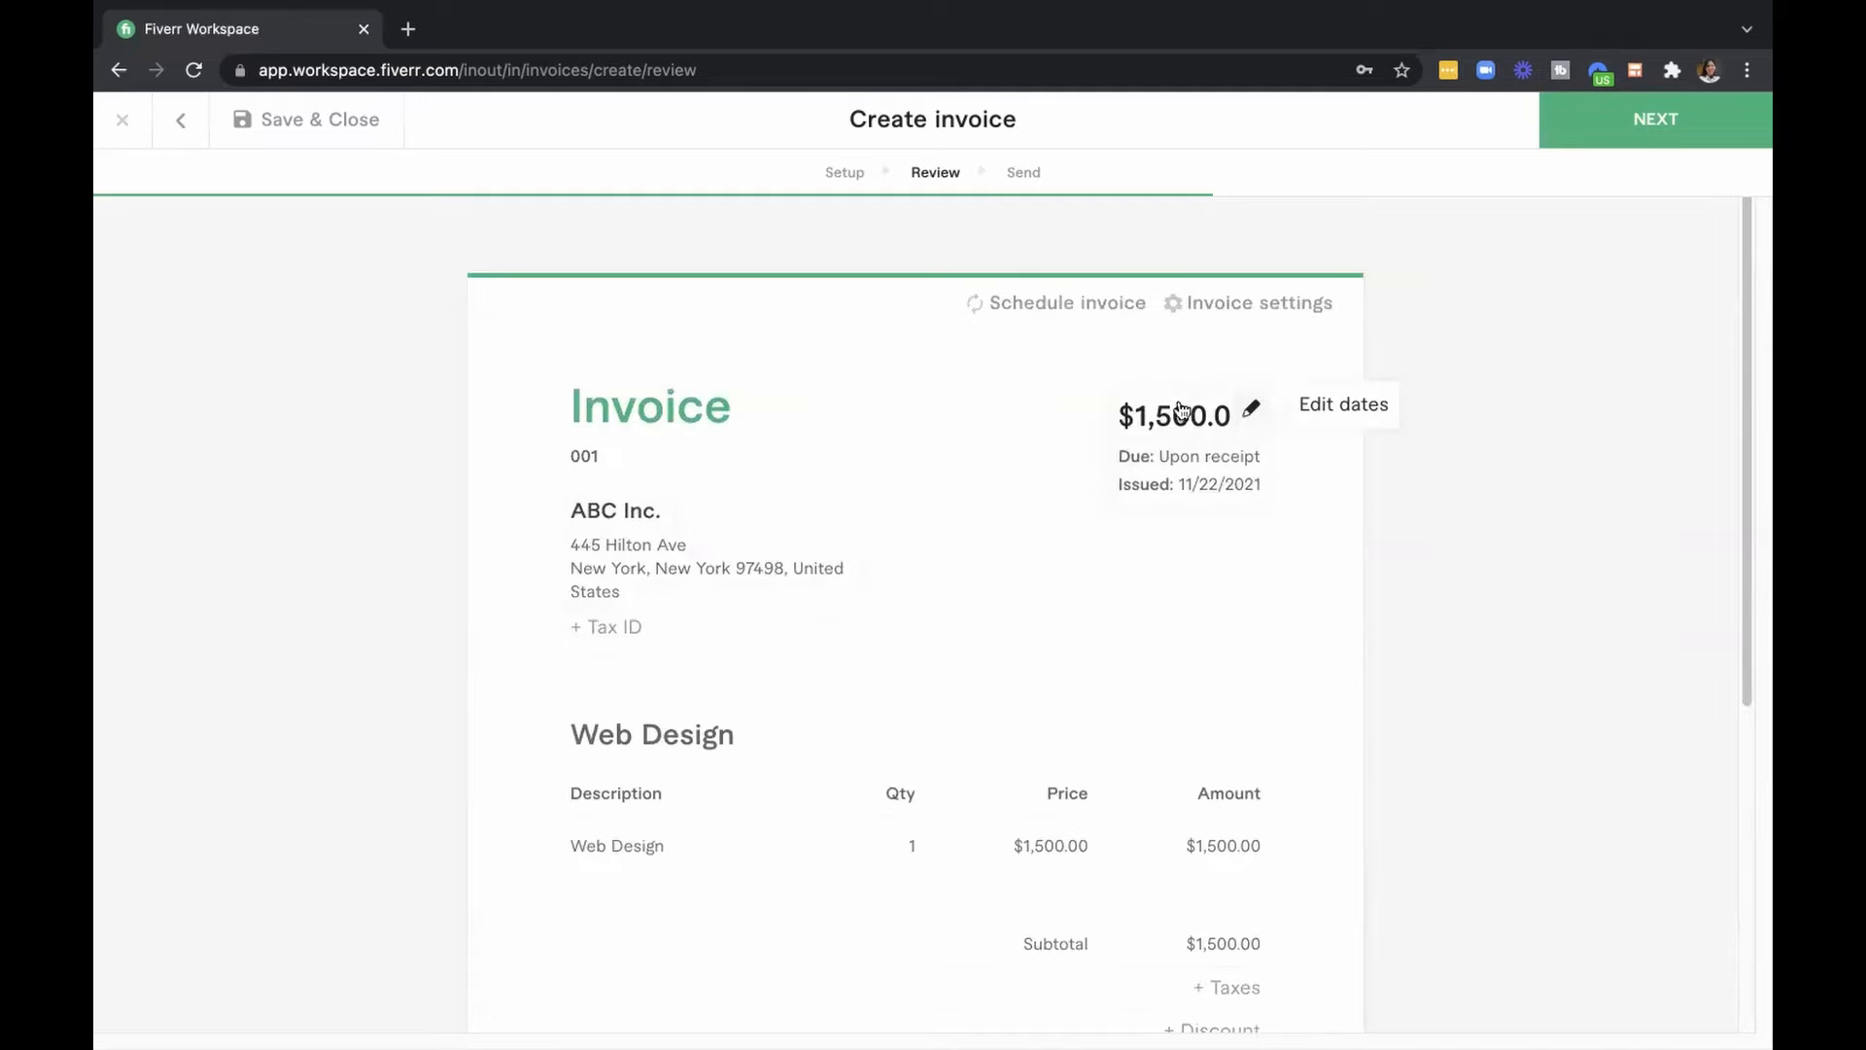
Set the invoice's due date to the custom date 11/29/2021, keep today as the issue date, and save.
{"action": "left_click", "coordinate": [1251, 420]}
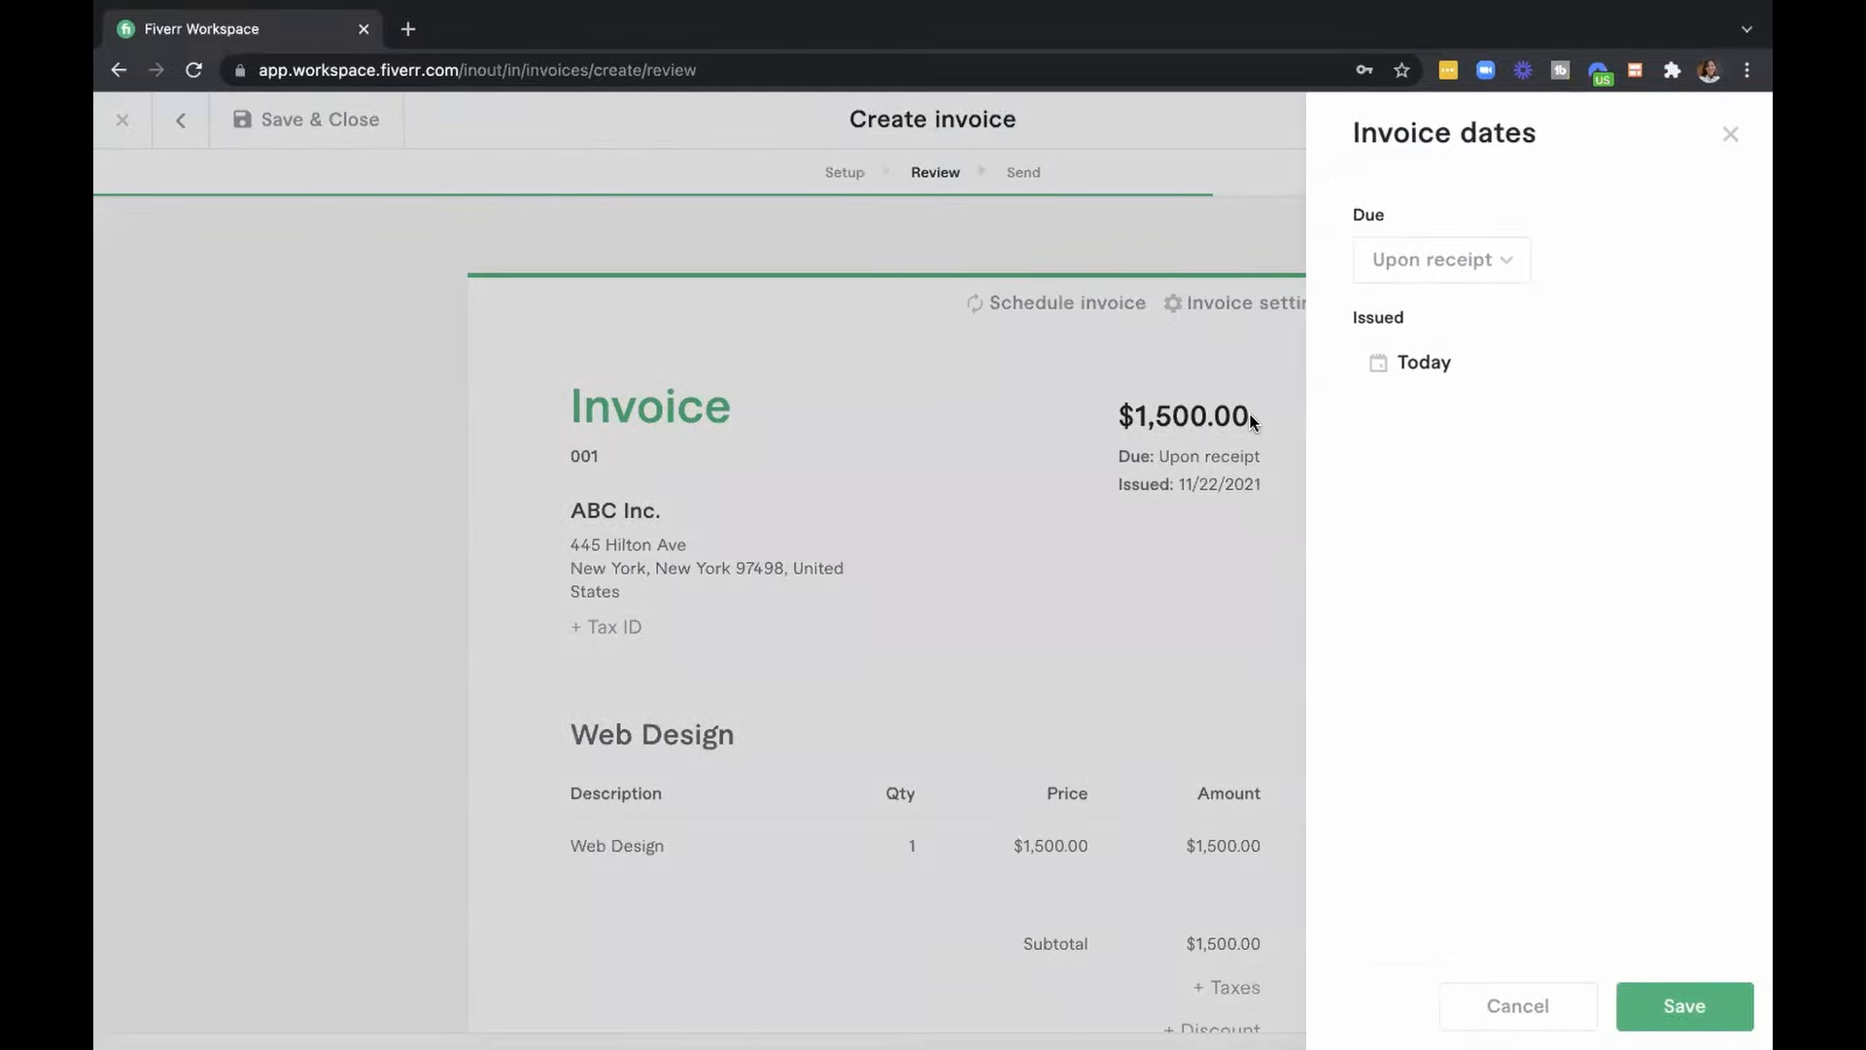
{"action": "left_click", "coordinate": [1252, 422]}
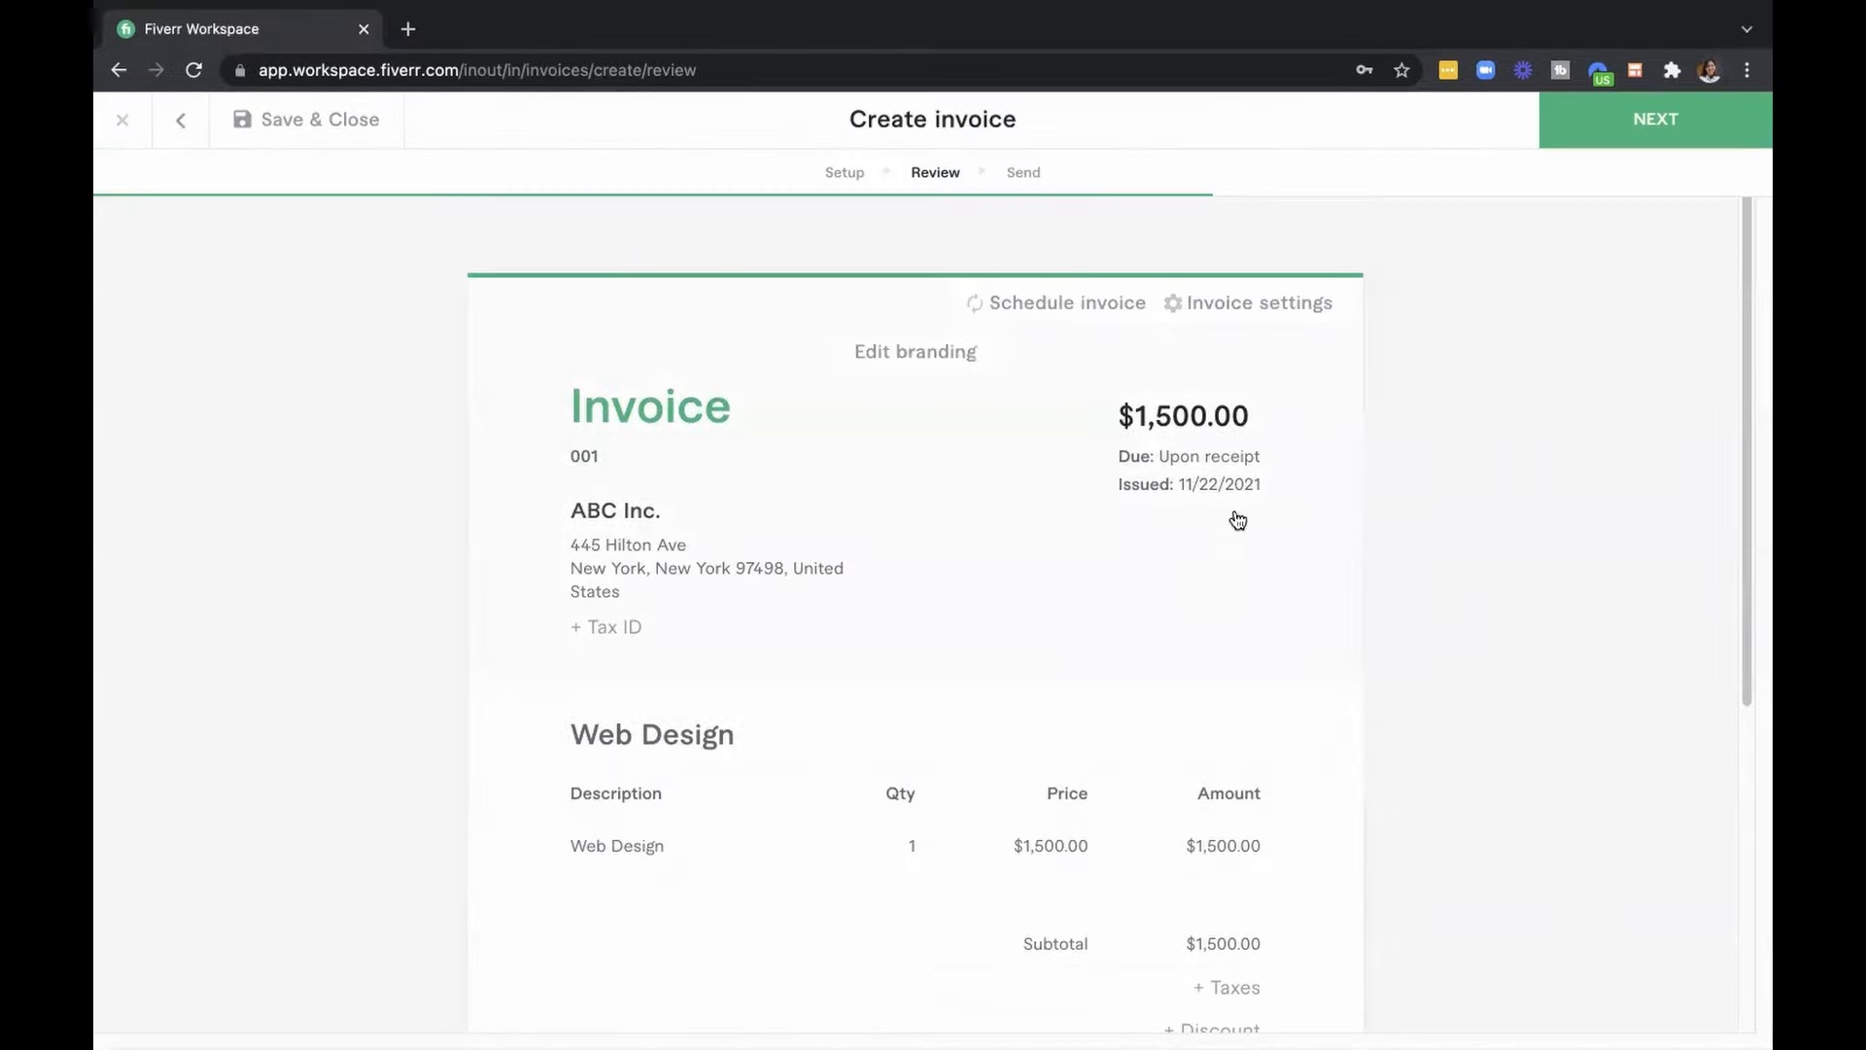
{"action": "left_click", "coordinate": [1252, 416]}
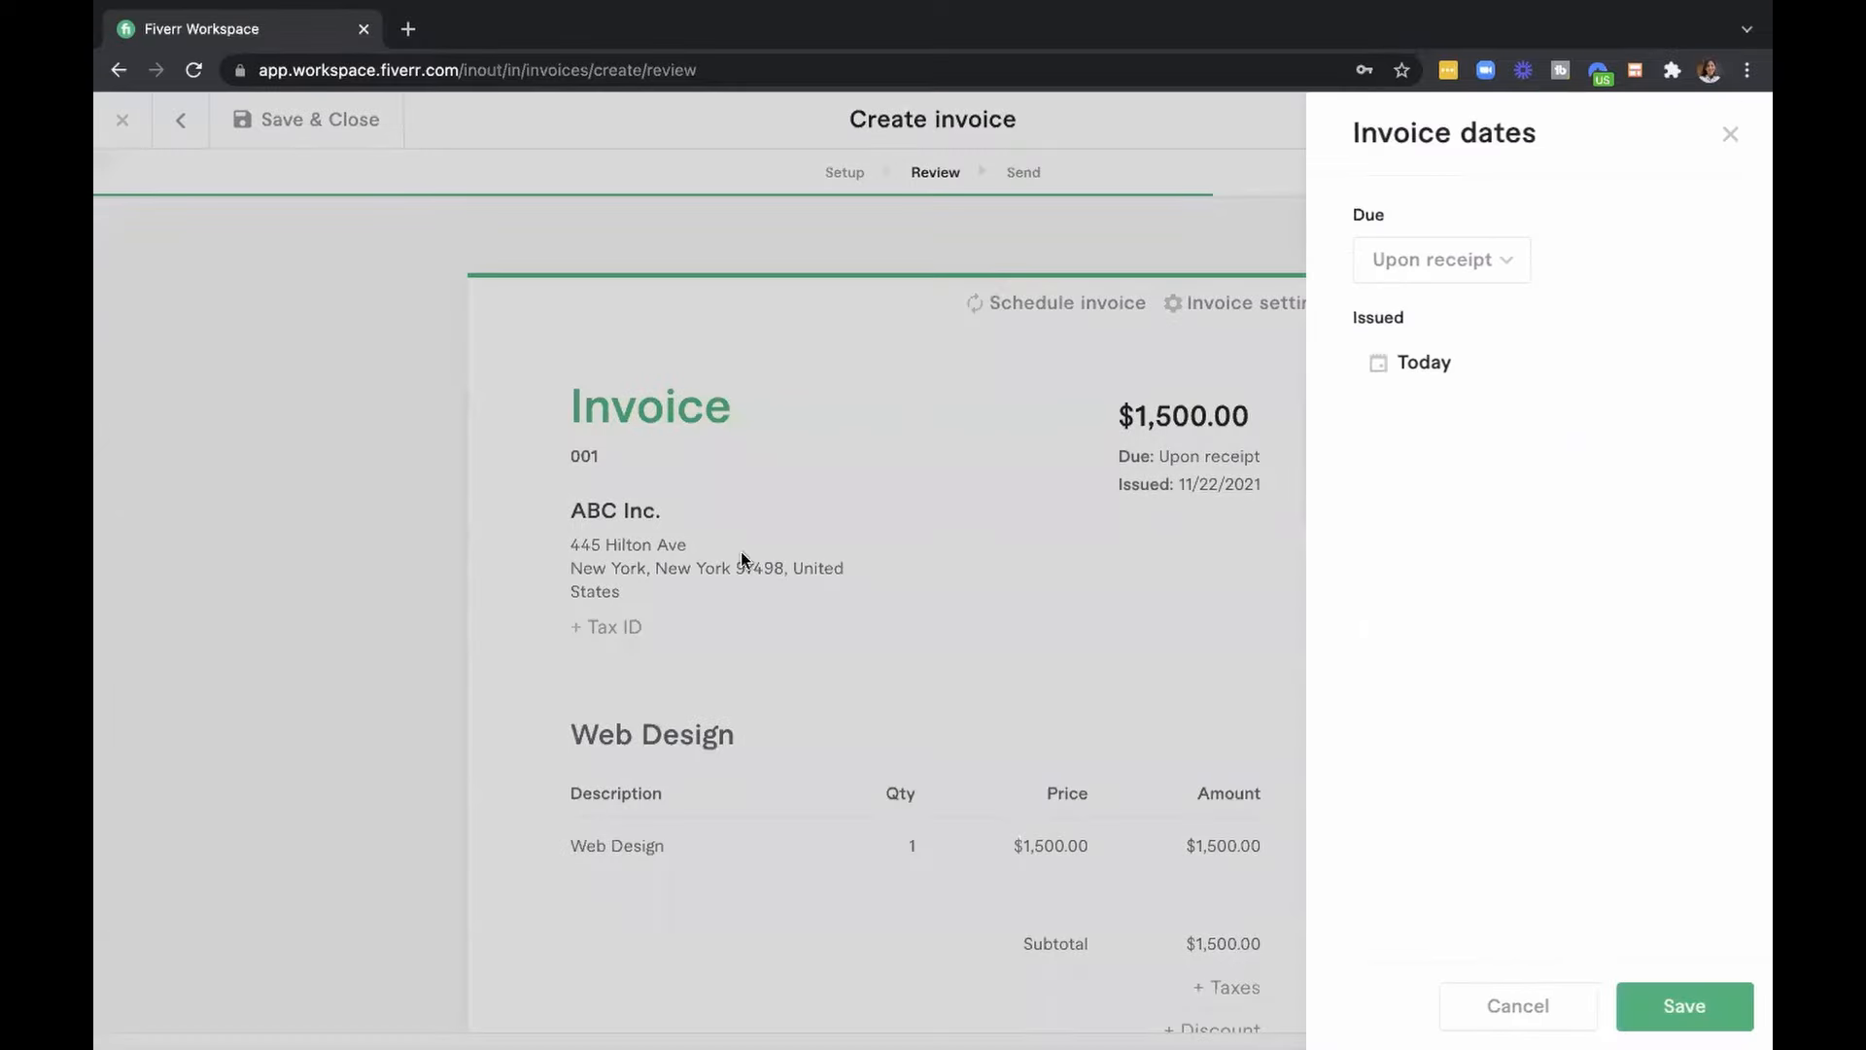
{"action": "left_click", "coordinate": [1507, 264]}
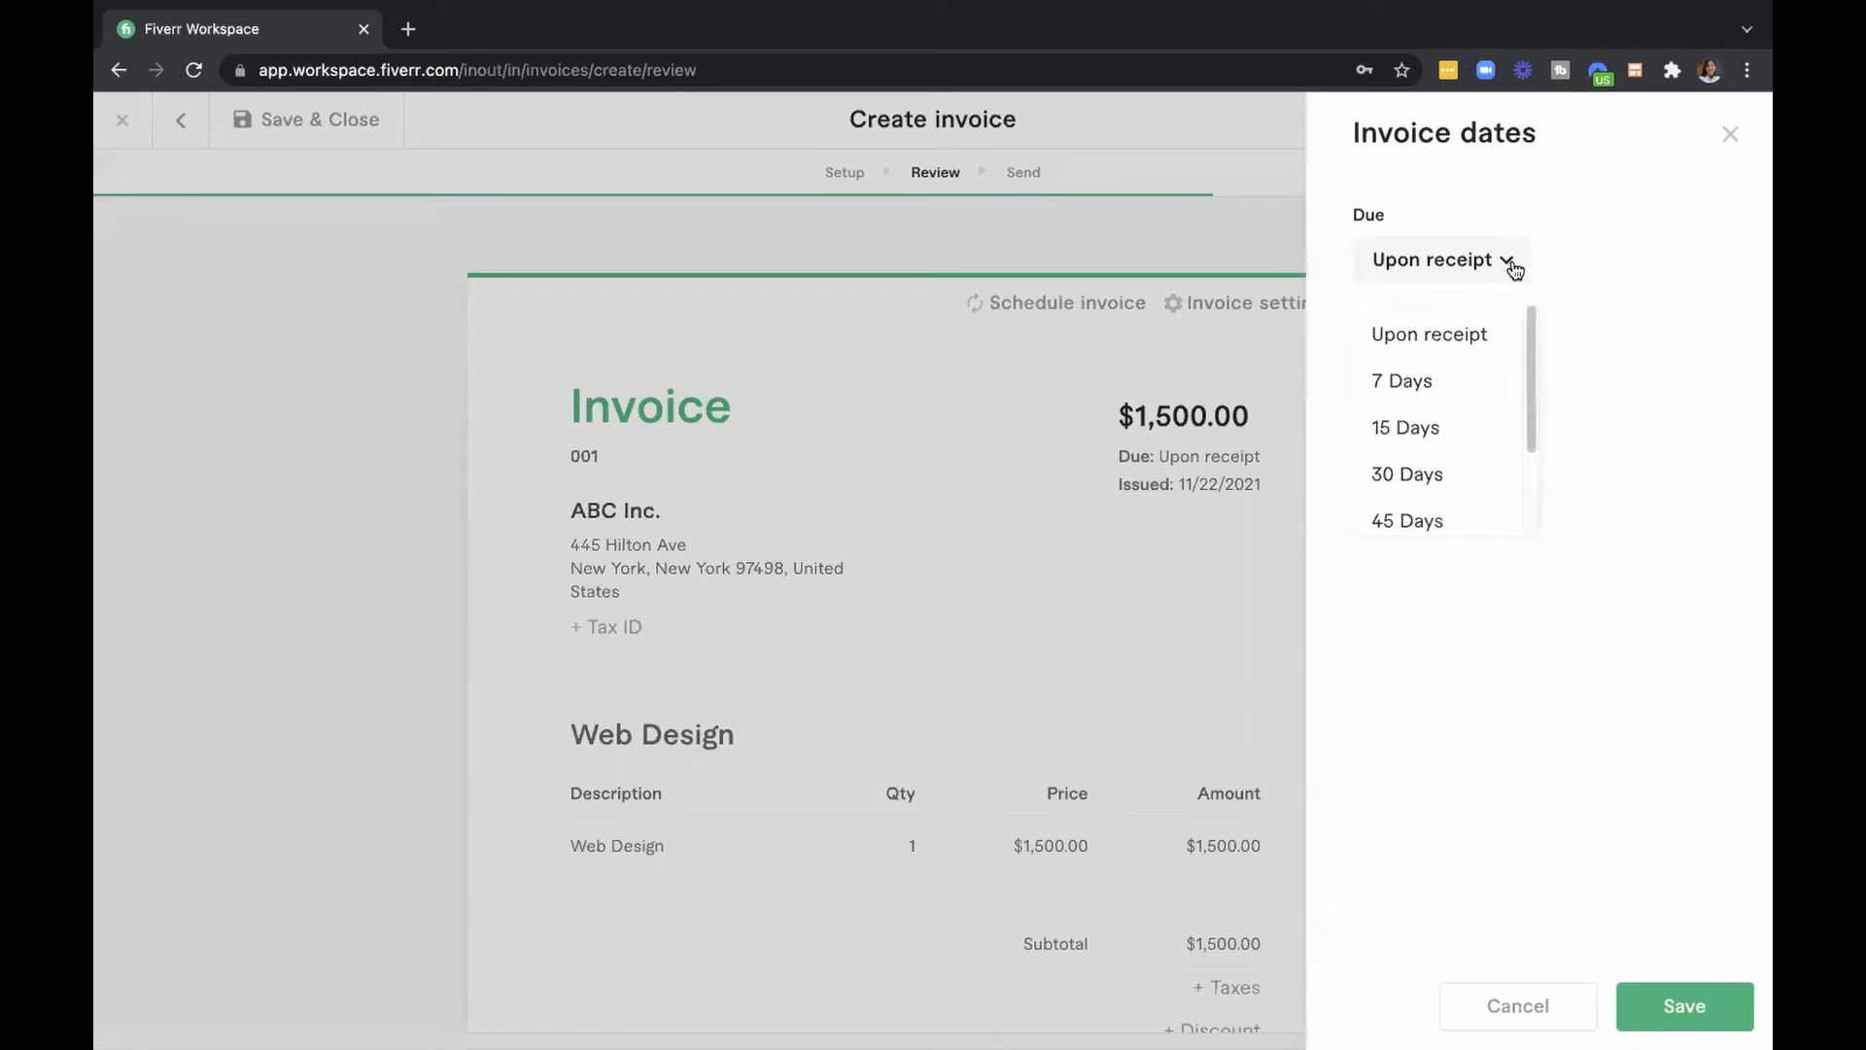
{"action": "left_click_drag", "start_coordinate": [1529, 313], "coordinate": [1533, 367]}
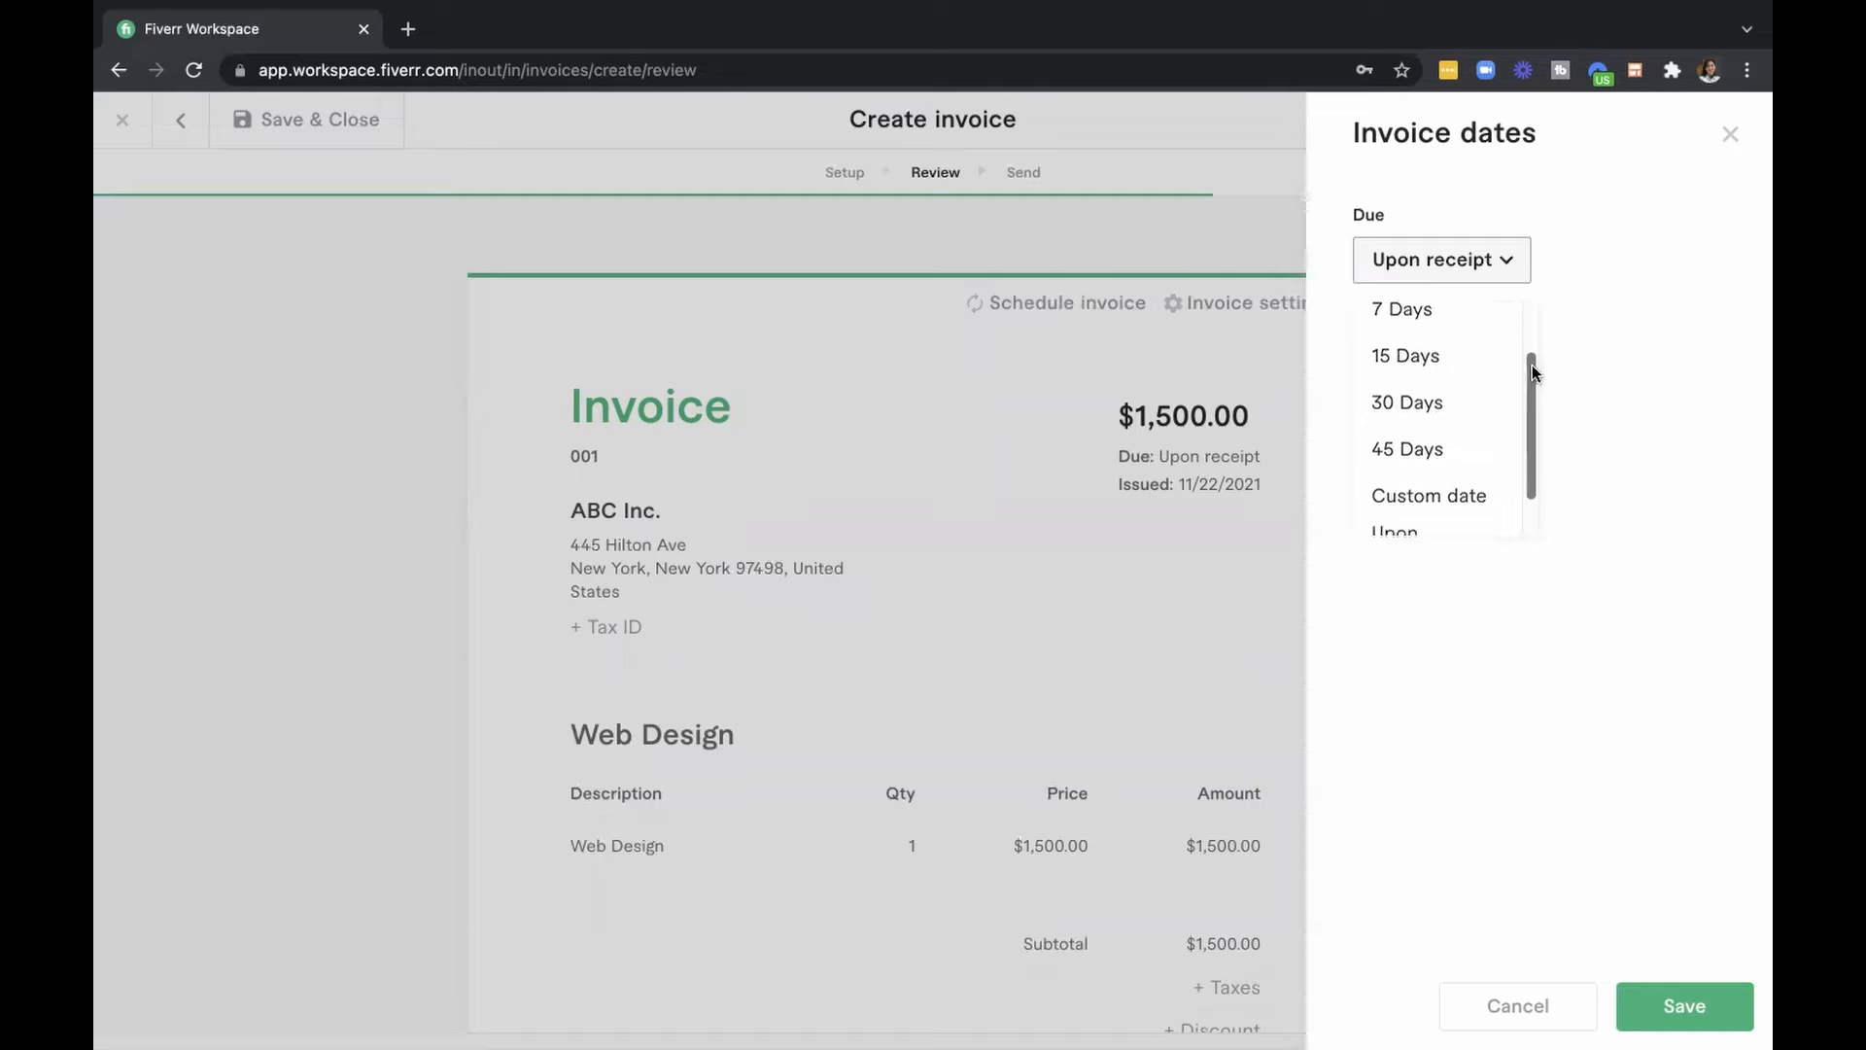
{"action": "left_click", "coordinate": [1478, 489]}
{"action": "left_click", "coordinate": [1502, 314]}
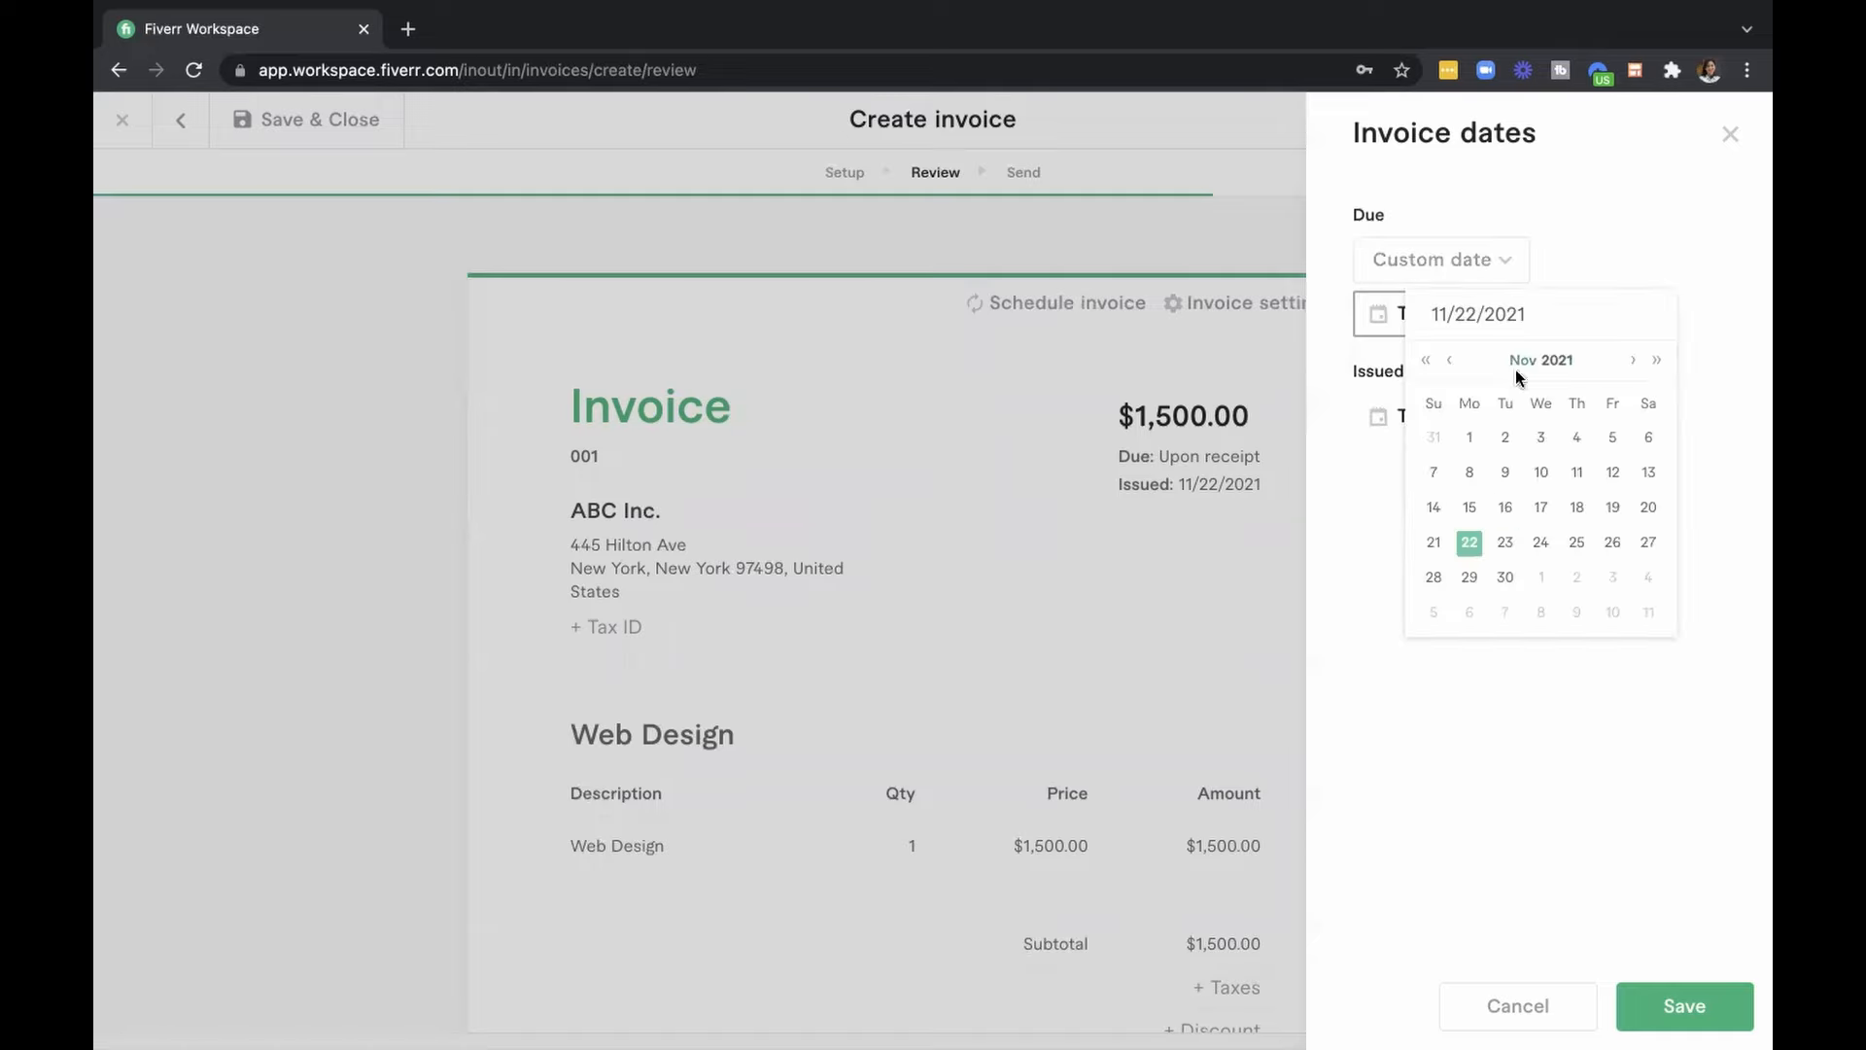
{"action": "left_click", "coordinate": [1469, 579]}
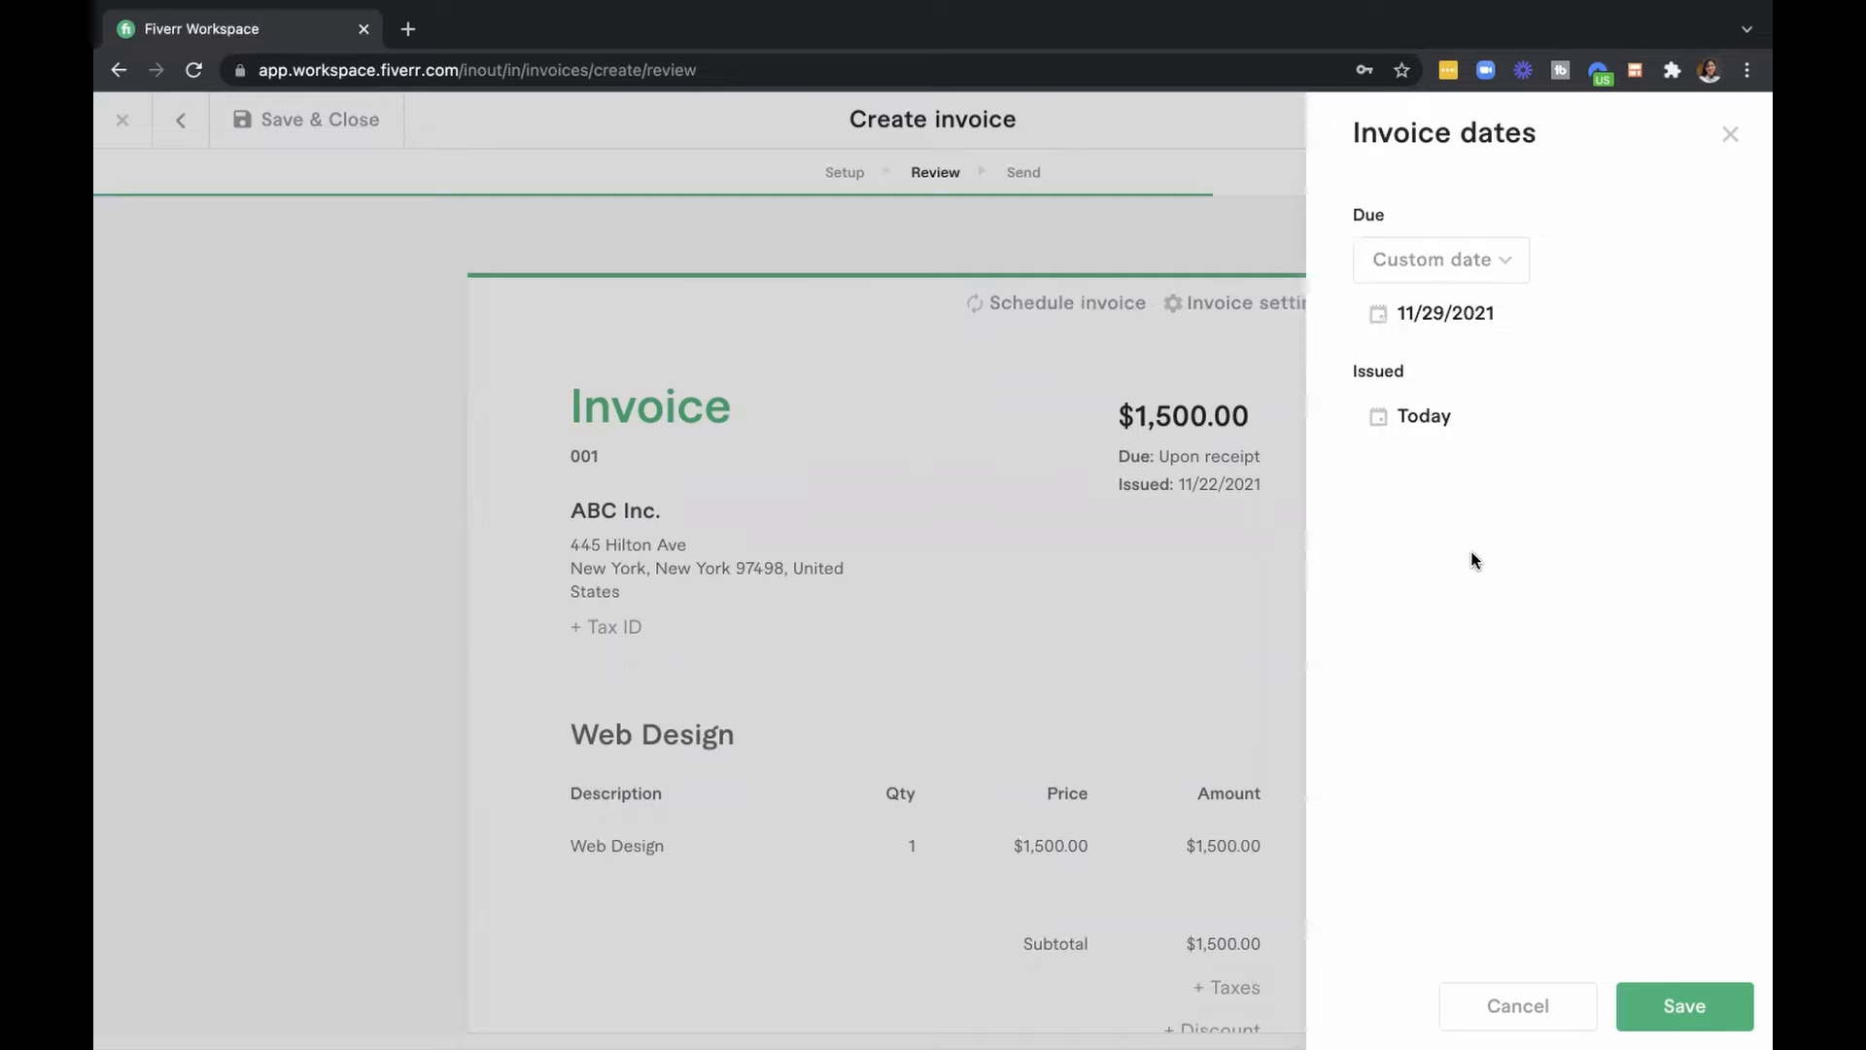
{"action": "left_click", "coordinate": [1716, 1013]}
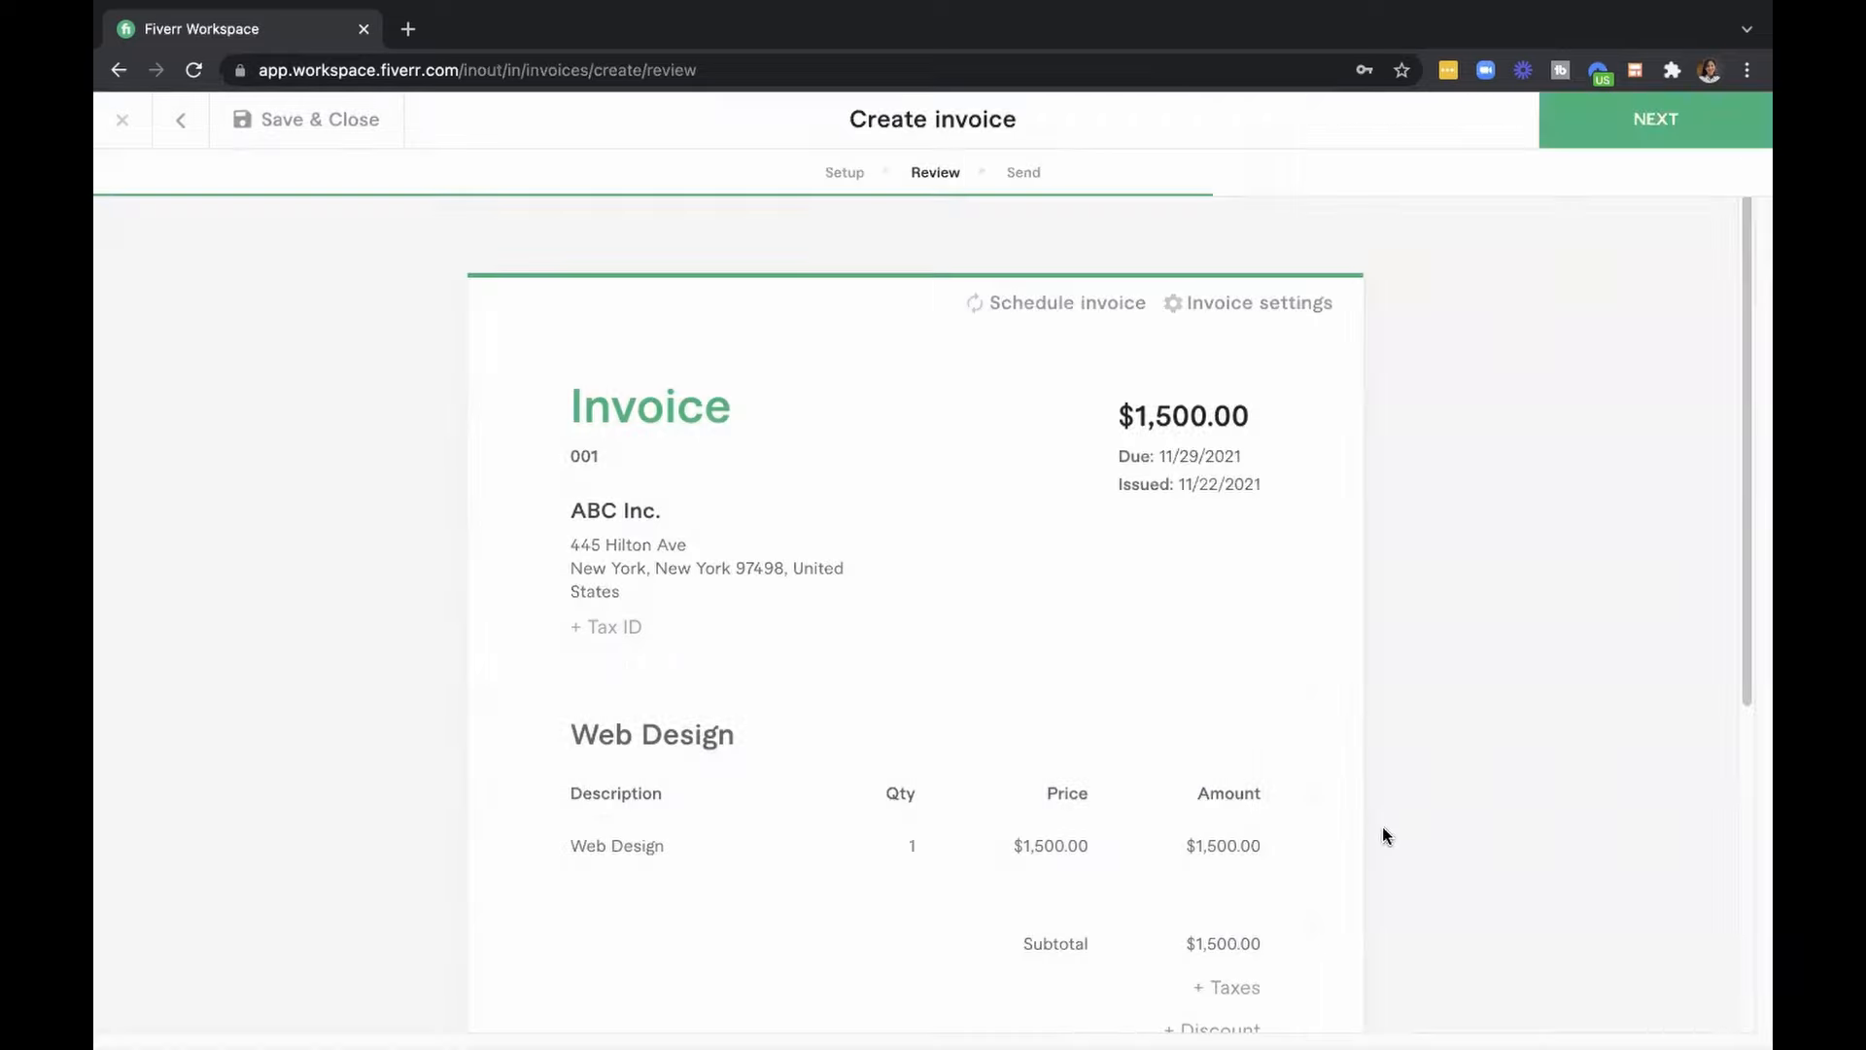
Look over the invoice's line items and totals, and save the current invoice settings for use on all future invoices.
{"action": "scroll", "coordinate": [1128, 625], "scroll_direction": "down", "scroll_amount": 3}
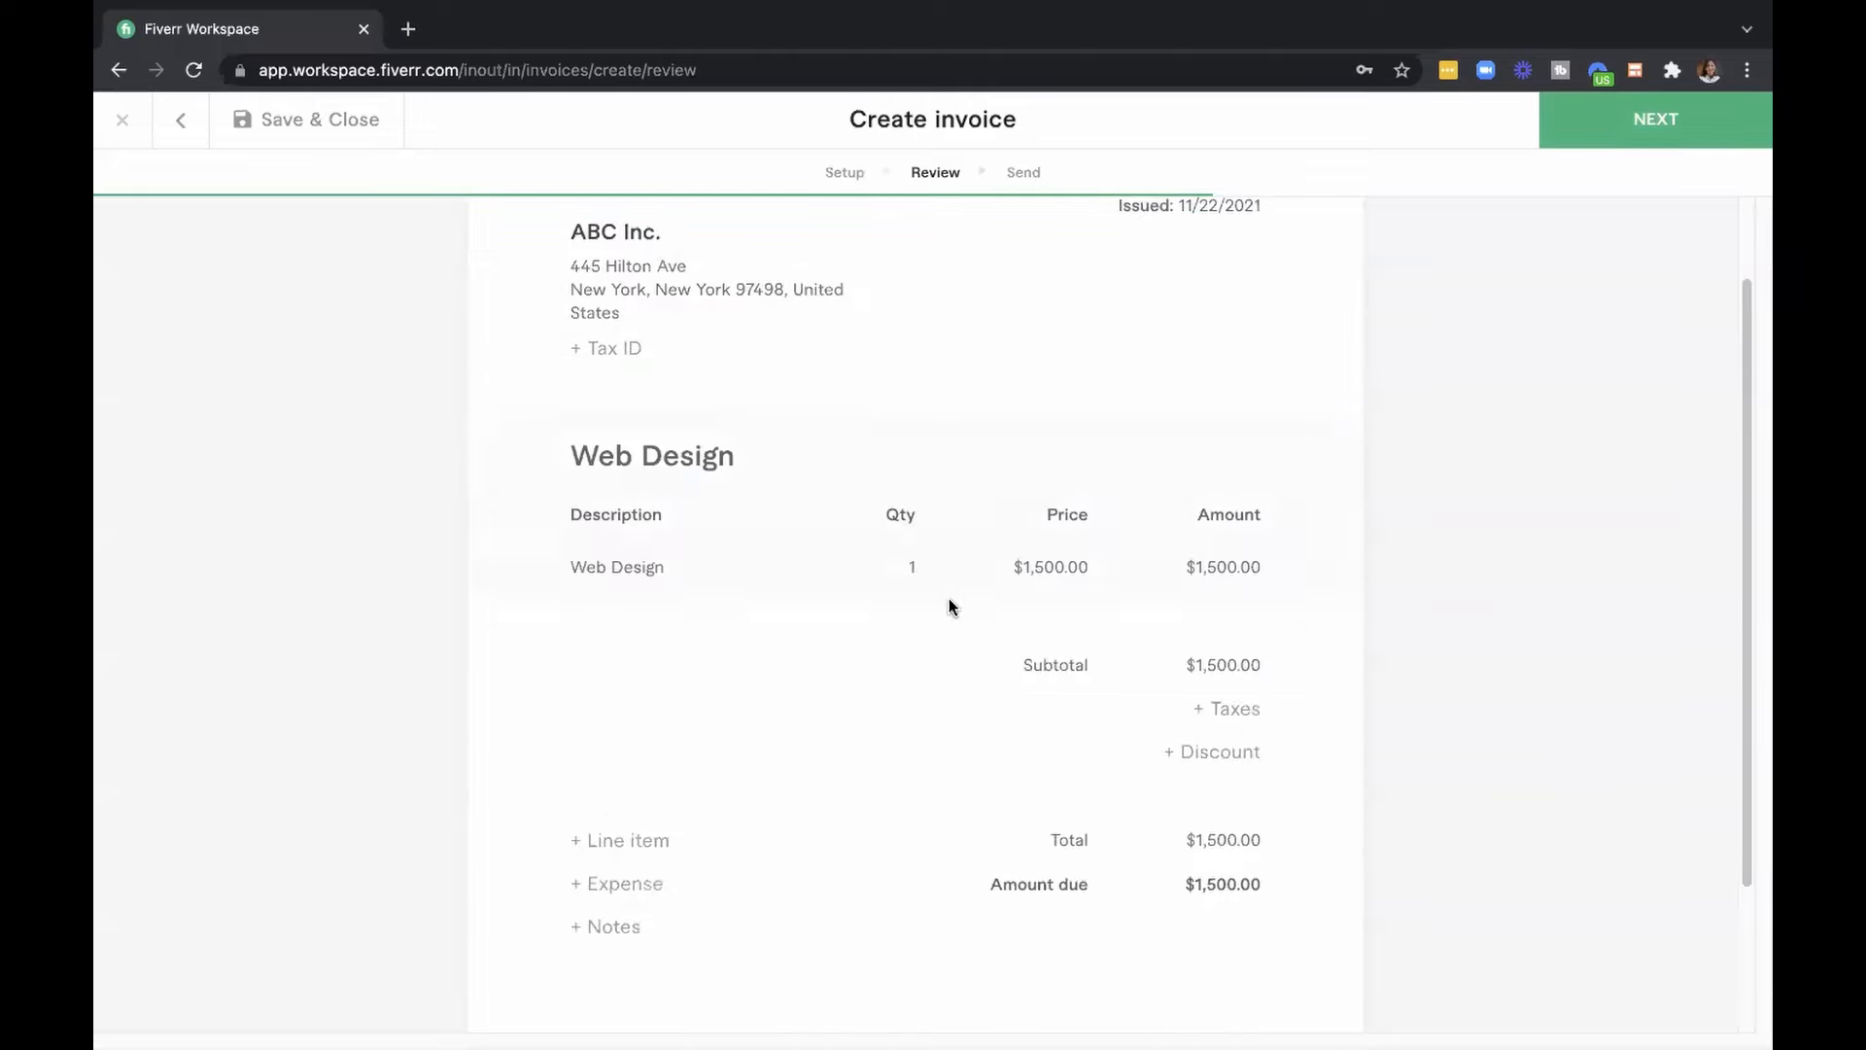
{"action": "scroll", "coordinate": [1379, 674], "scroll_direction": "down", "scroll_amount": 2}
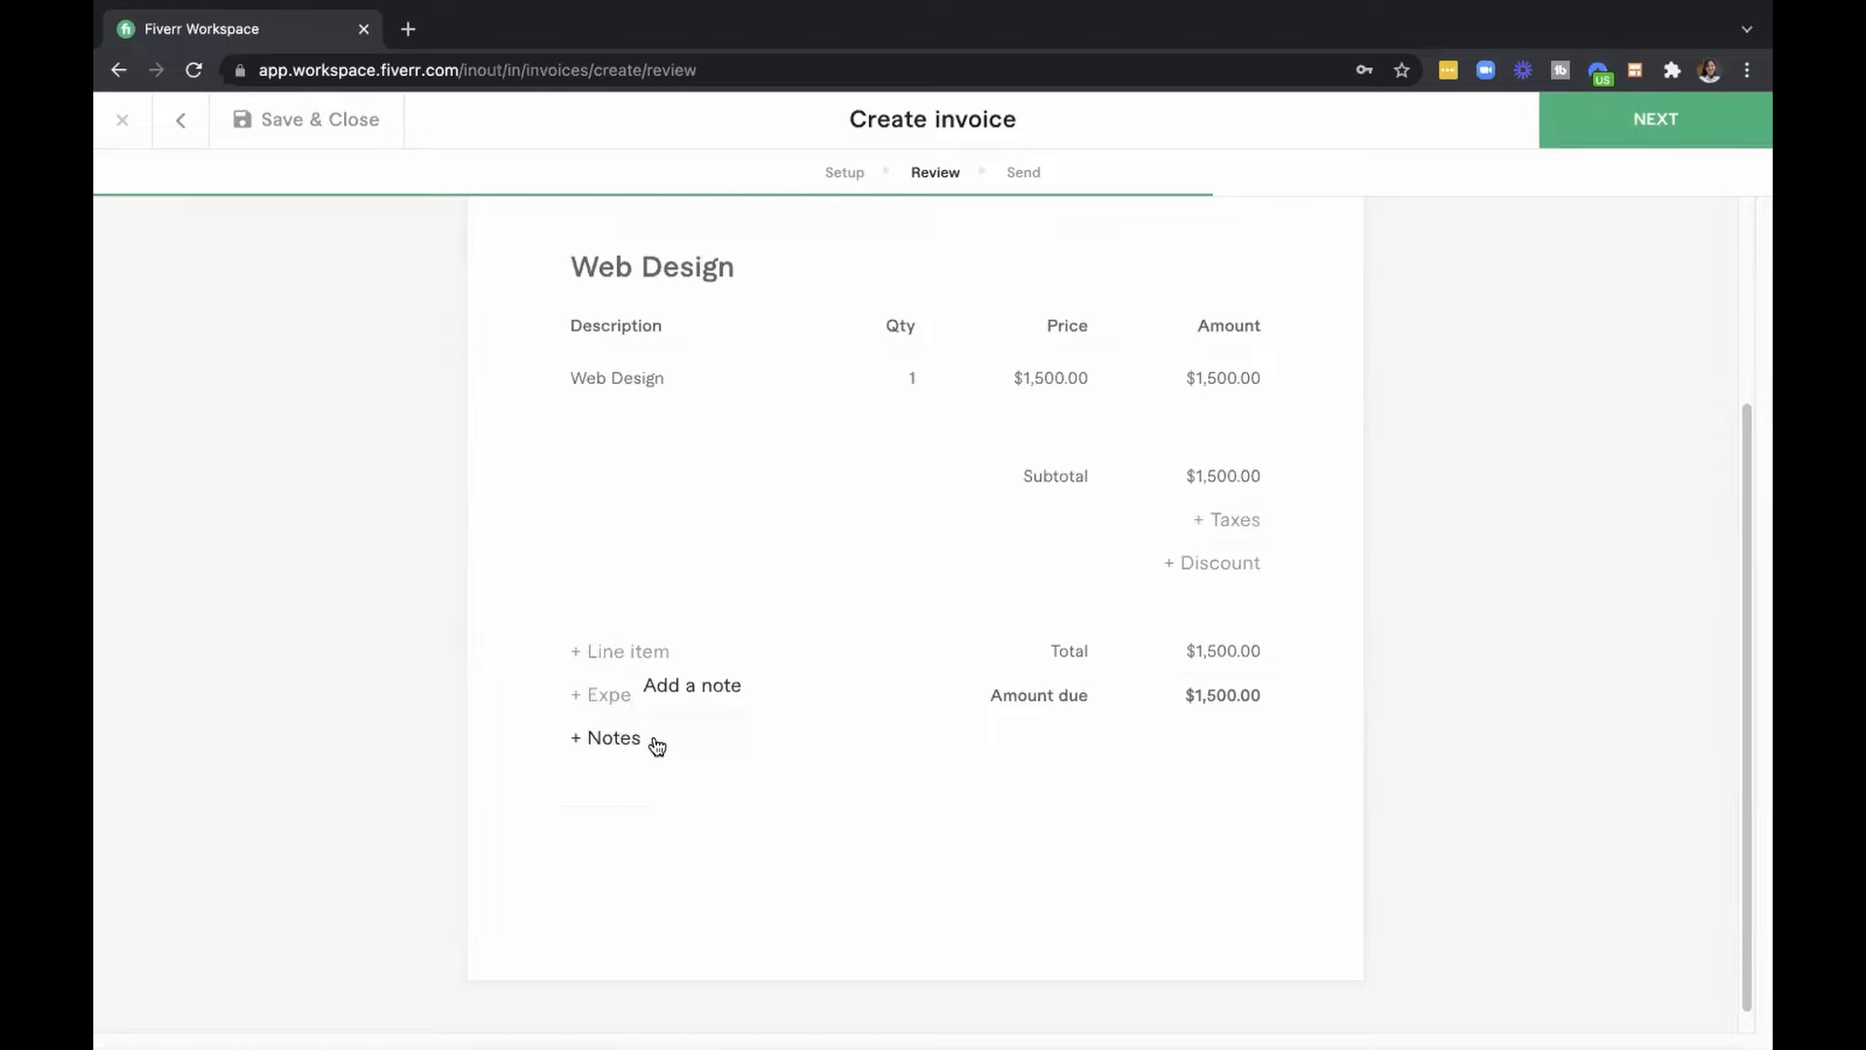
{"action": "scroll", "coordinate": [1362, 521], "scroll_direction": "down", "scroll_amount": 1}
{"action": "scroll", "coordinate": [1427, 558], "scroll_direction": "up", "scroll_amount": 5}
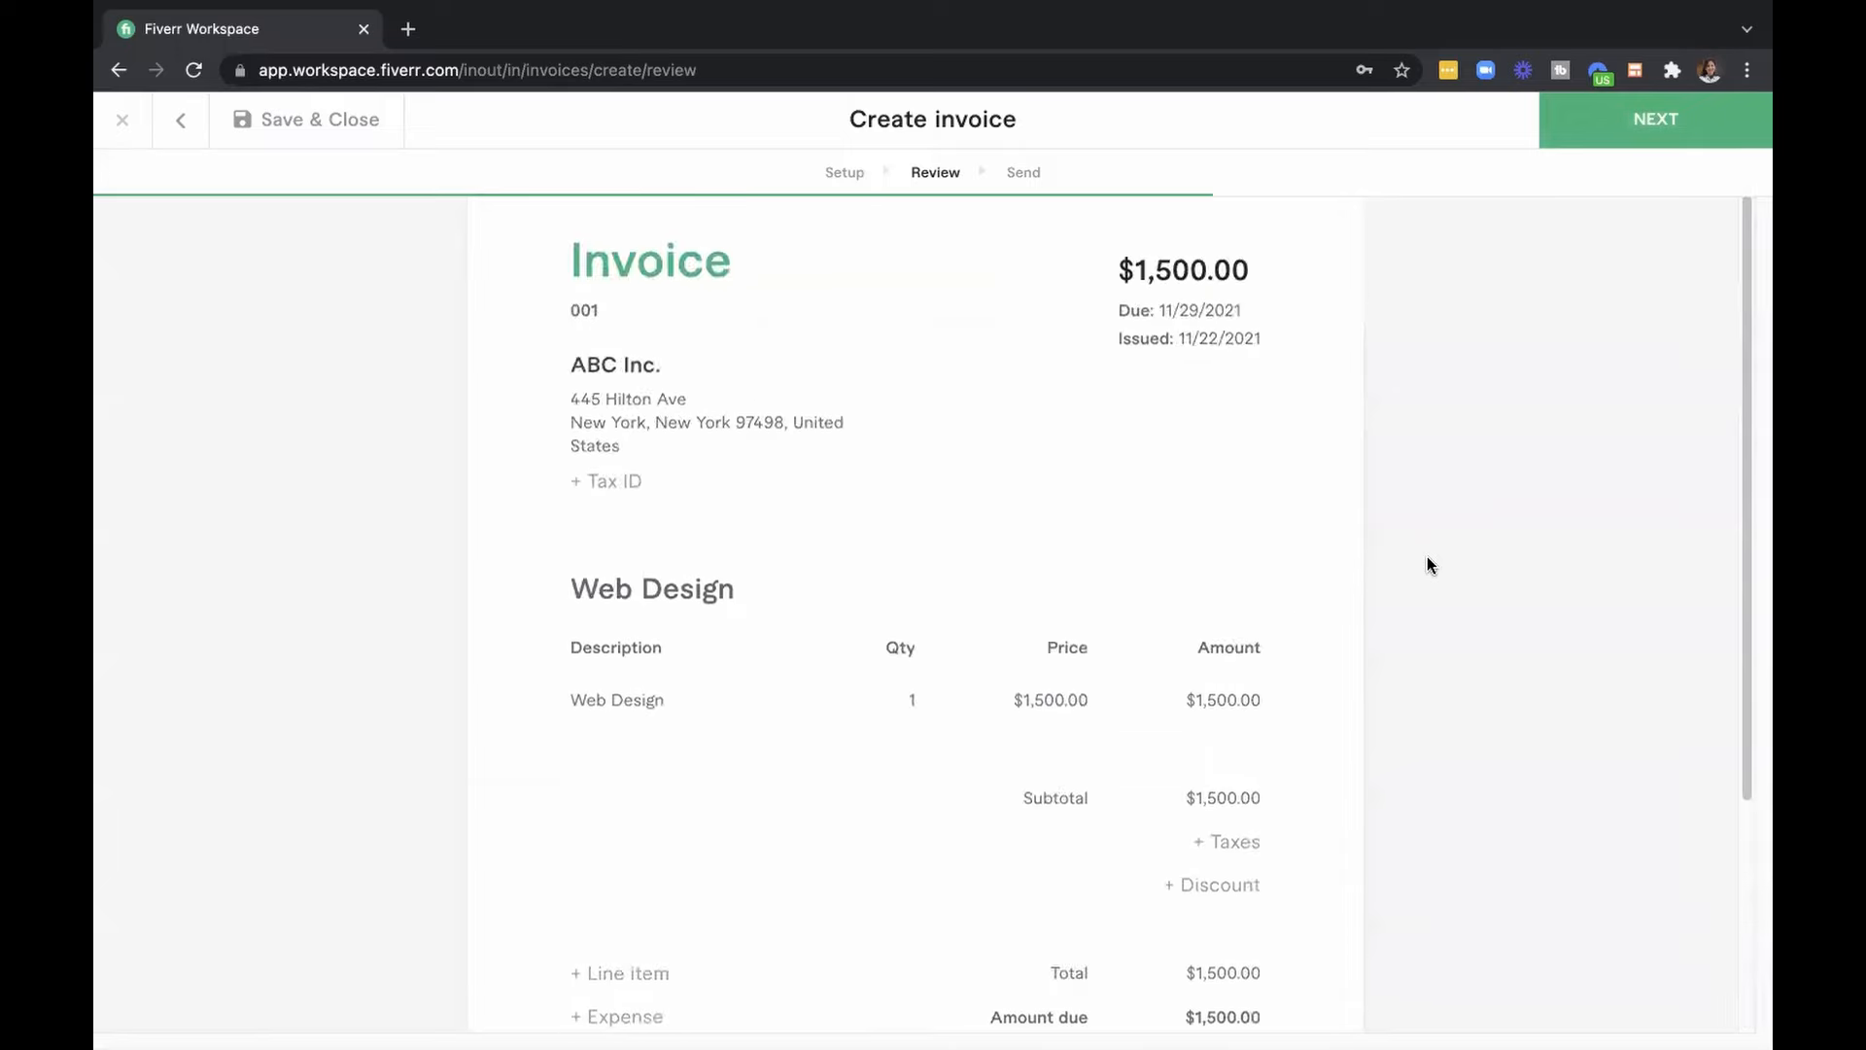
{"action": "left_click", "coordinate": [1303, 307]}
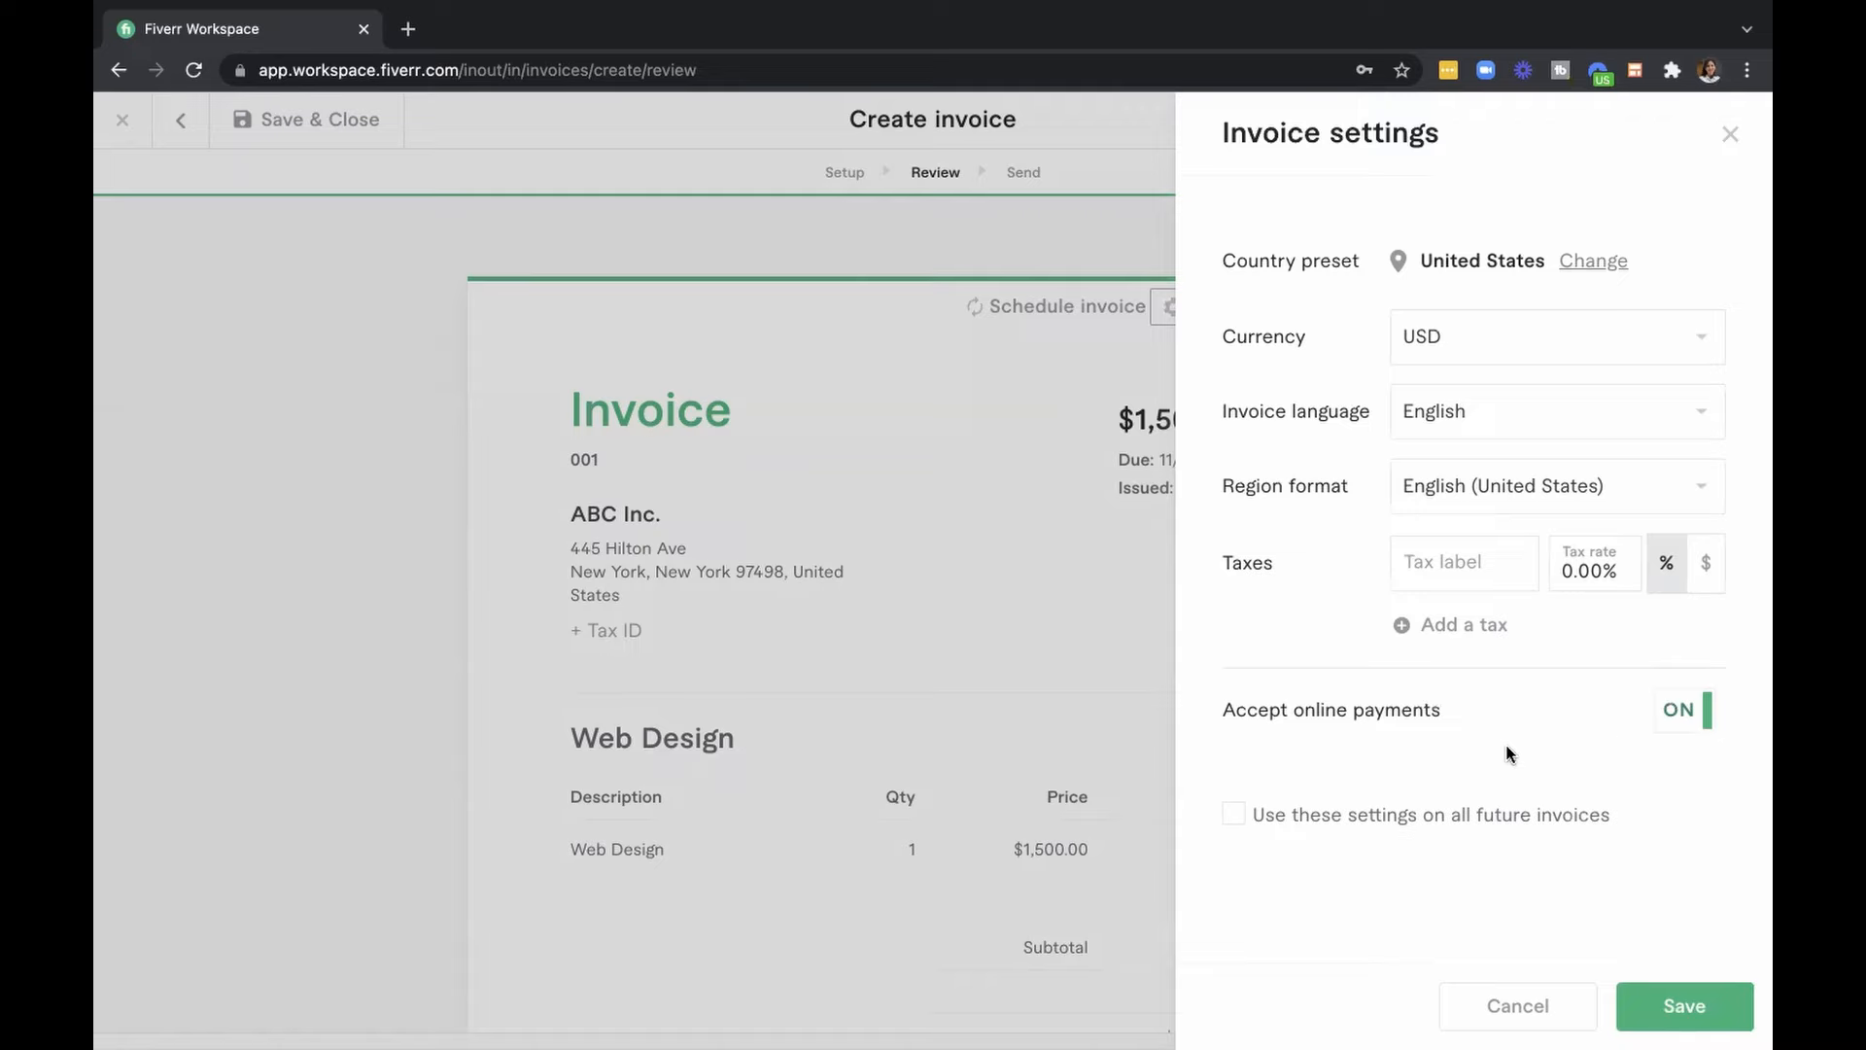
{"action": "left_click", "coordinate": [1235, 819]}
{"action": "left_click", "coordinate": [1706, 1017]}
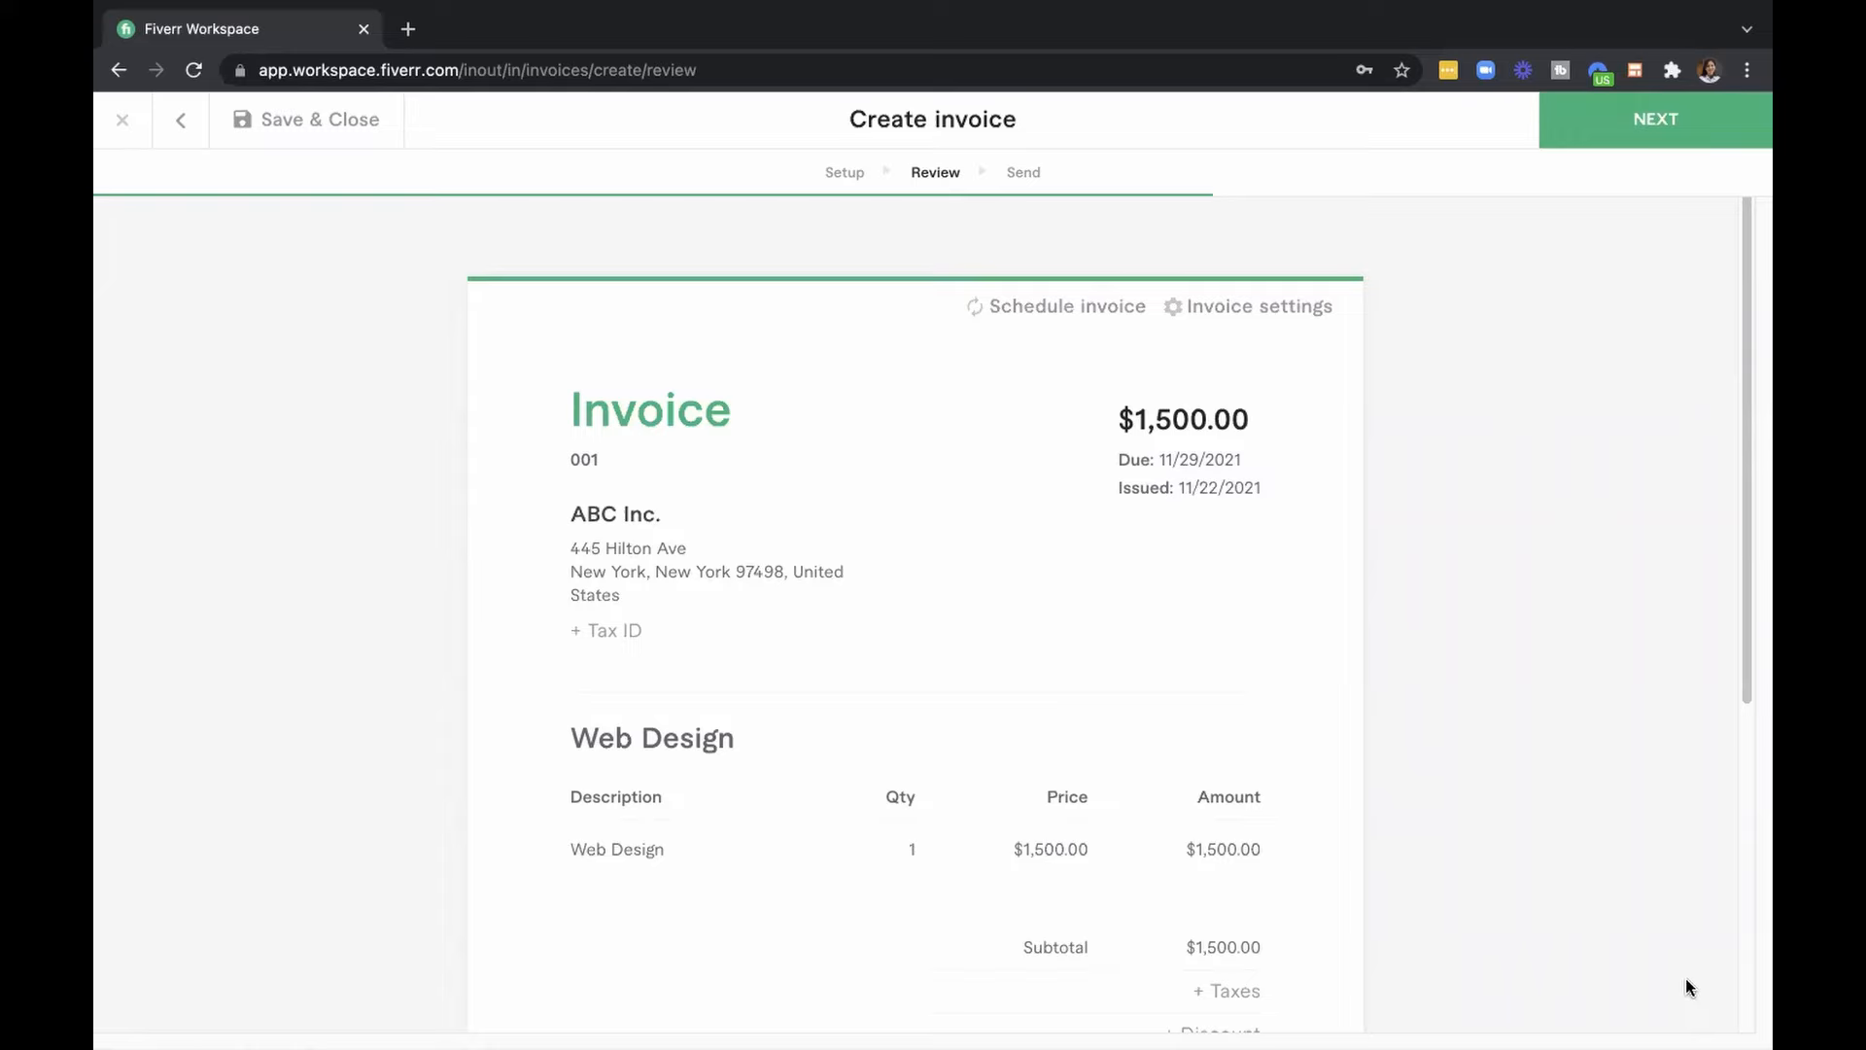
Turn on invoice scheduling with a custom billing schedule, issue the first invoice on 11/26/2021, and save the schedule.
{"action": "mouse_move", "coordinate": [1081, 556]}
{"action": "mouse_move", "coordinate": [897, 632]}
{"action": "left_click", "coordinate": [1036, 311]}
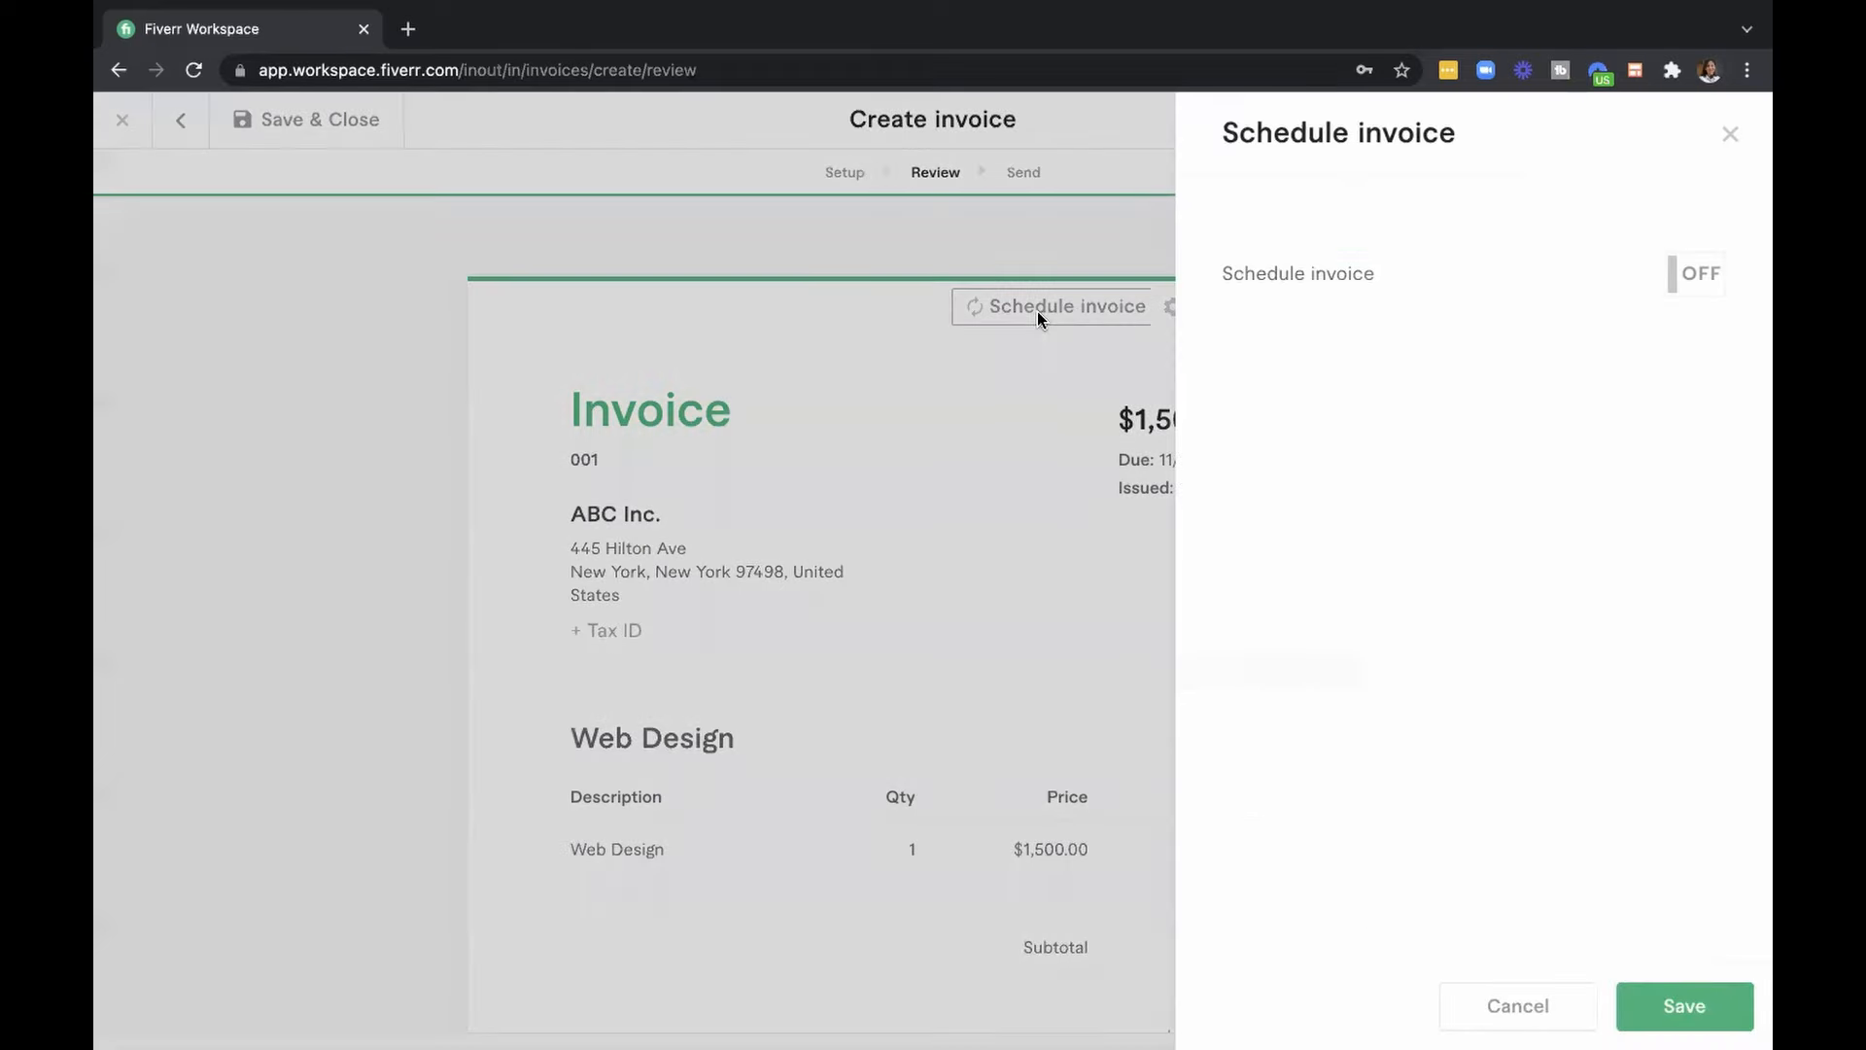
{"action": "left_click", "coordinate": [1692, 279]}
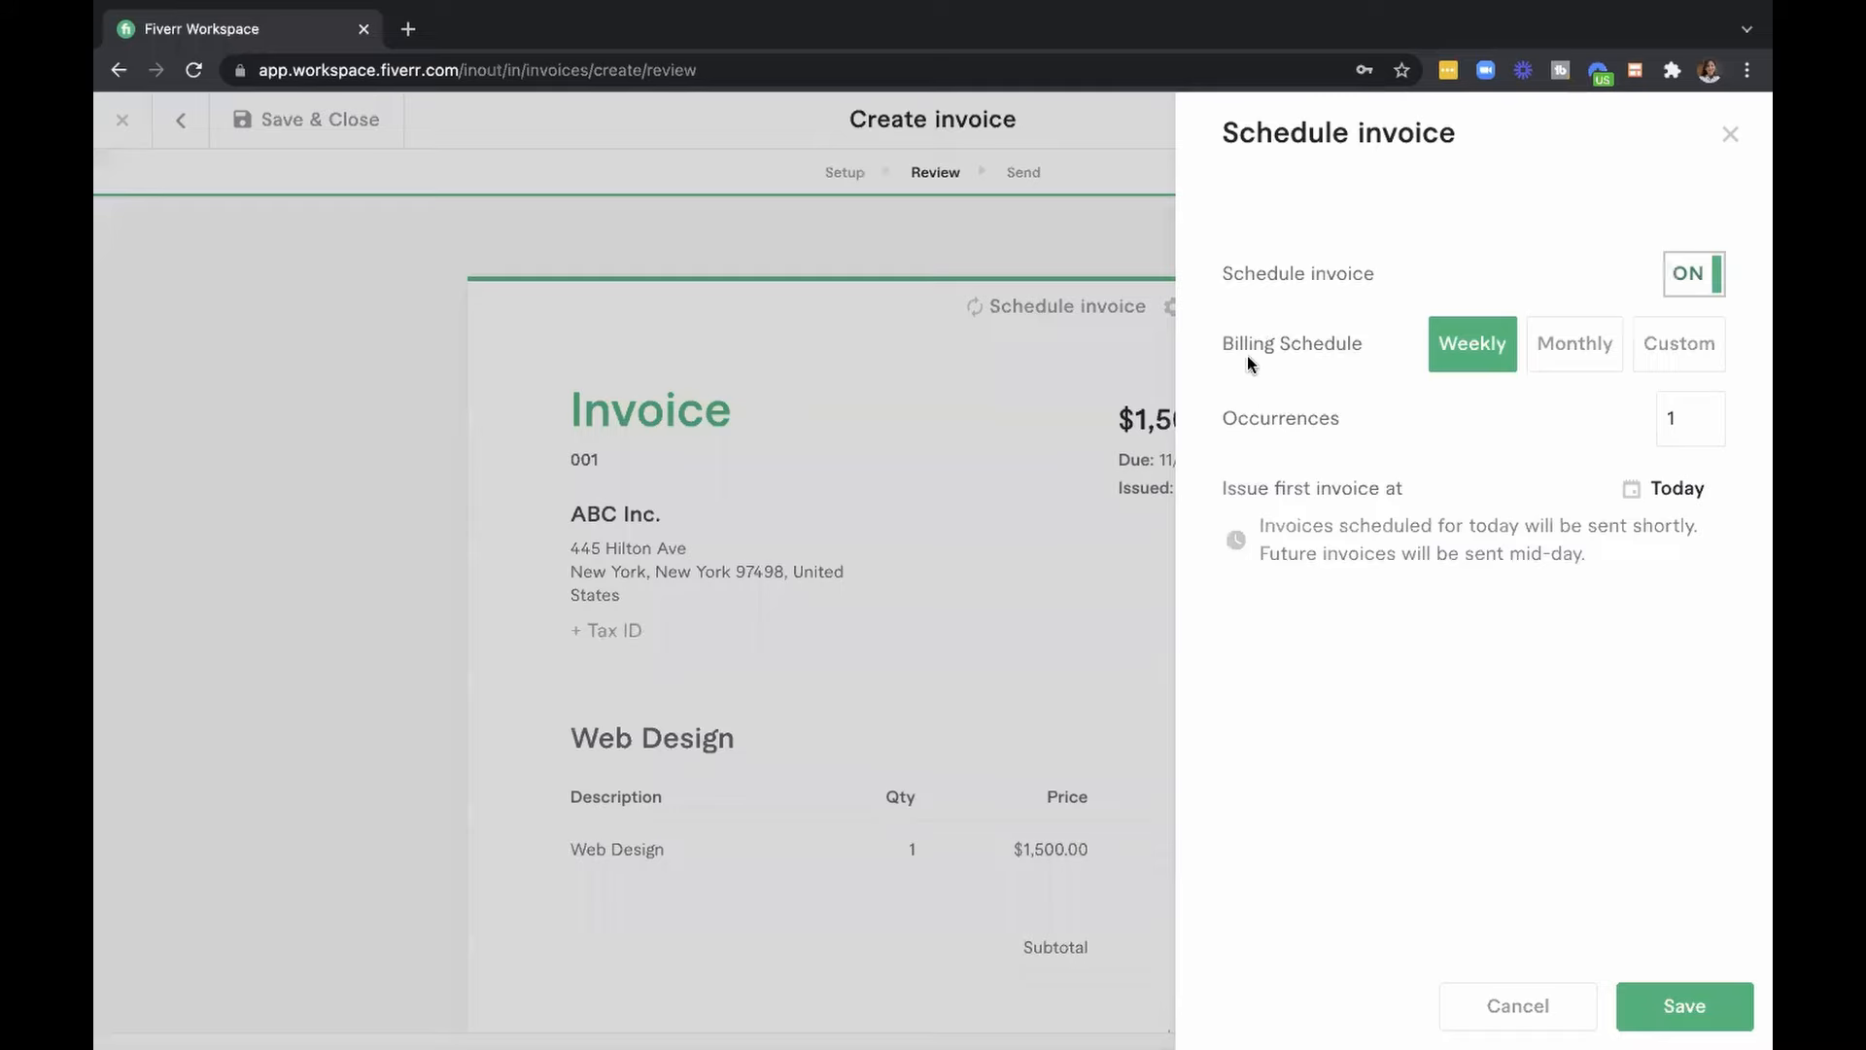
{"action": "left_click", "coordinate": [1704, 364]}
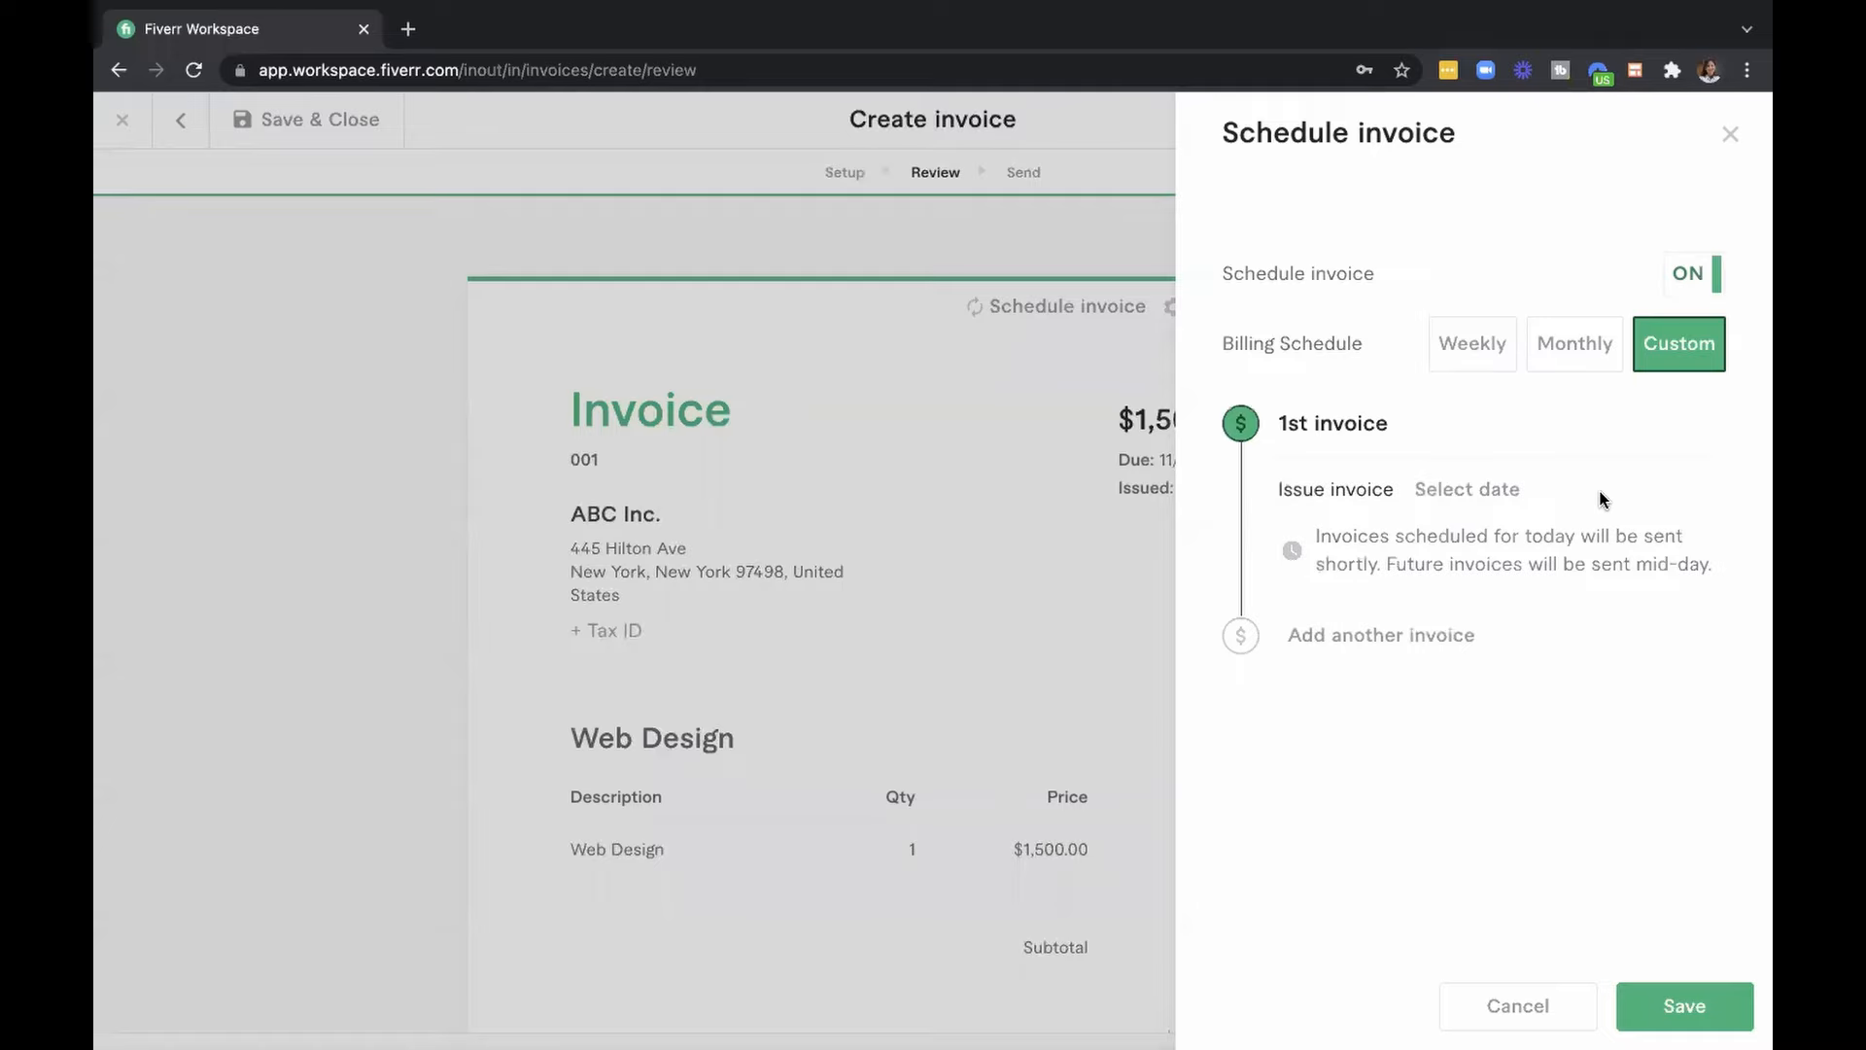
{"action": "left_click", "coordinate": [1484, 496]}
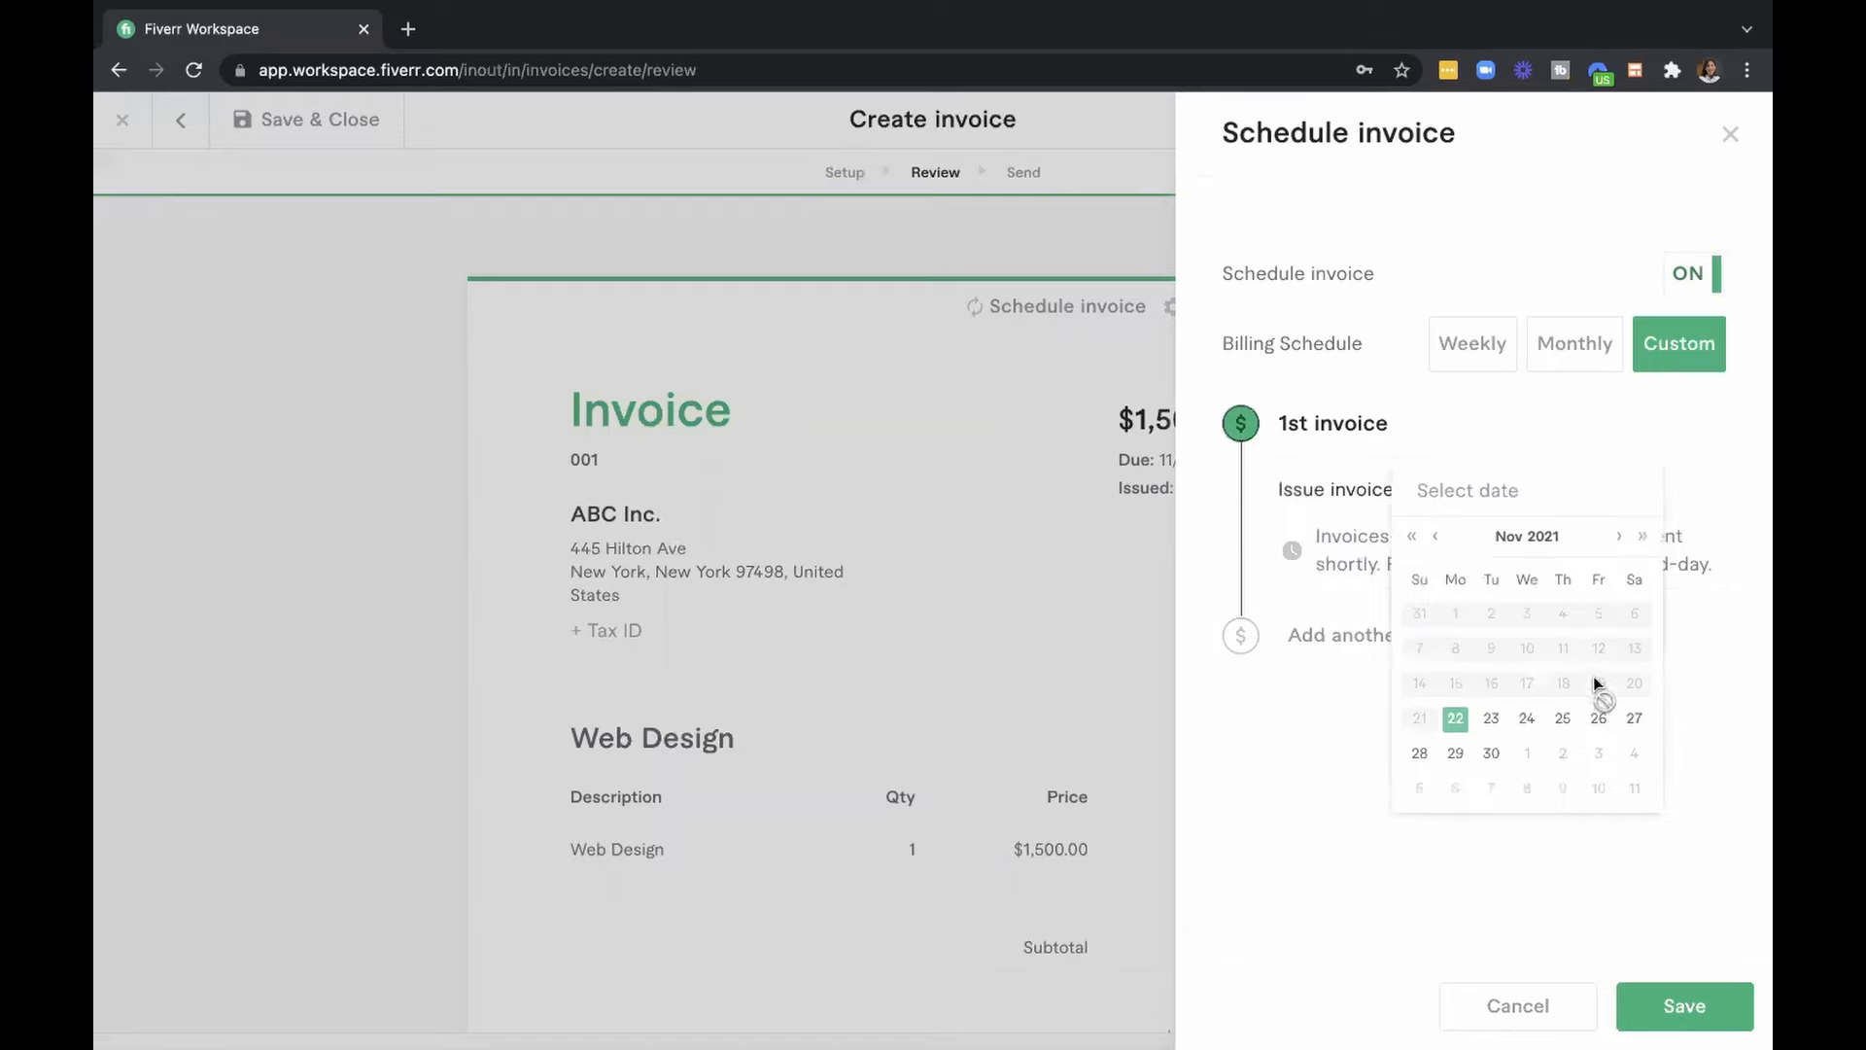
{"action": "left_click", "coordinate": [1601, 719]}
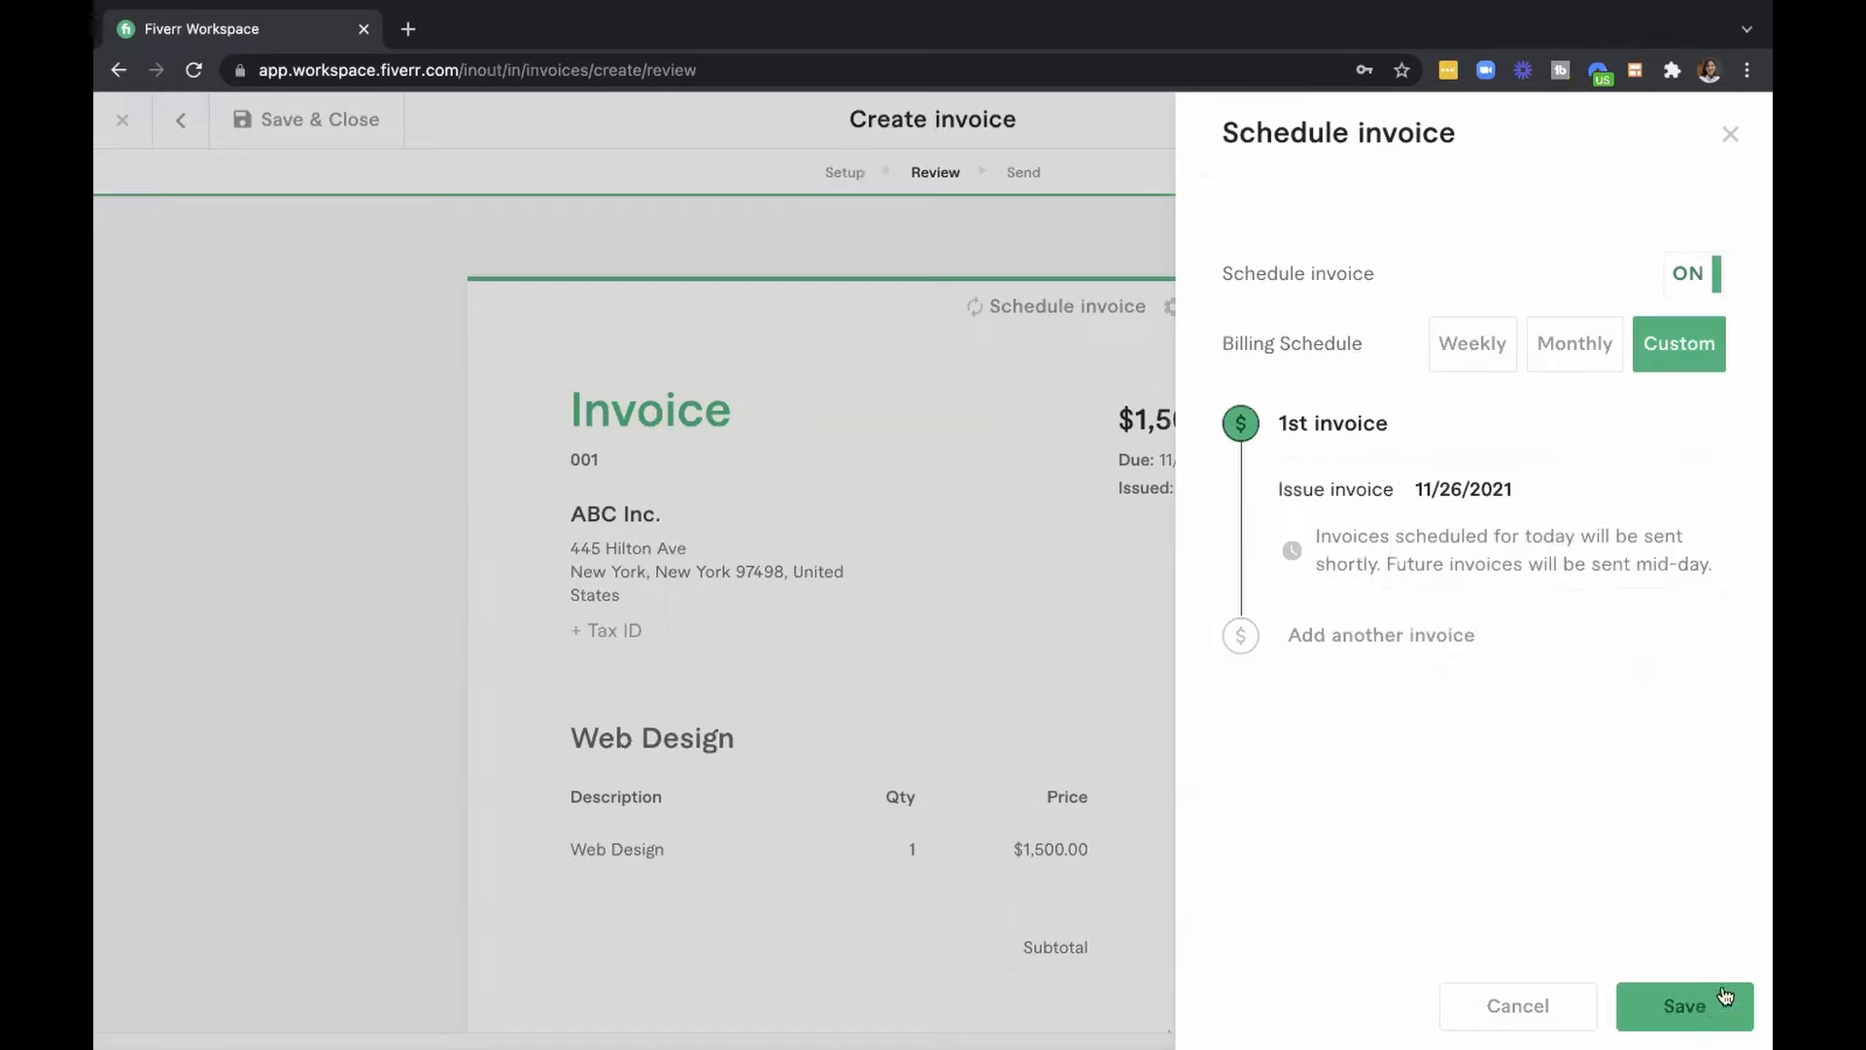
{"action": "left_click", "coordinate": [1713, 1011]}
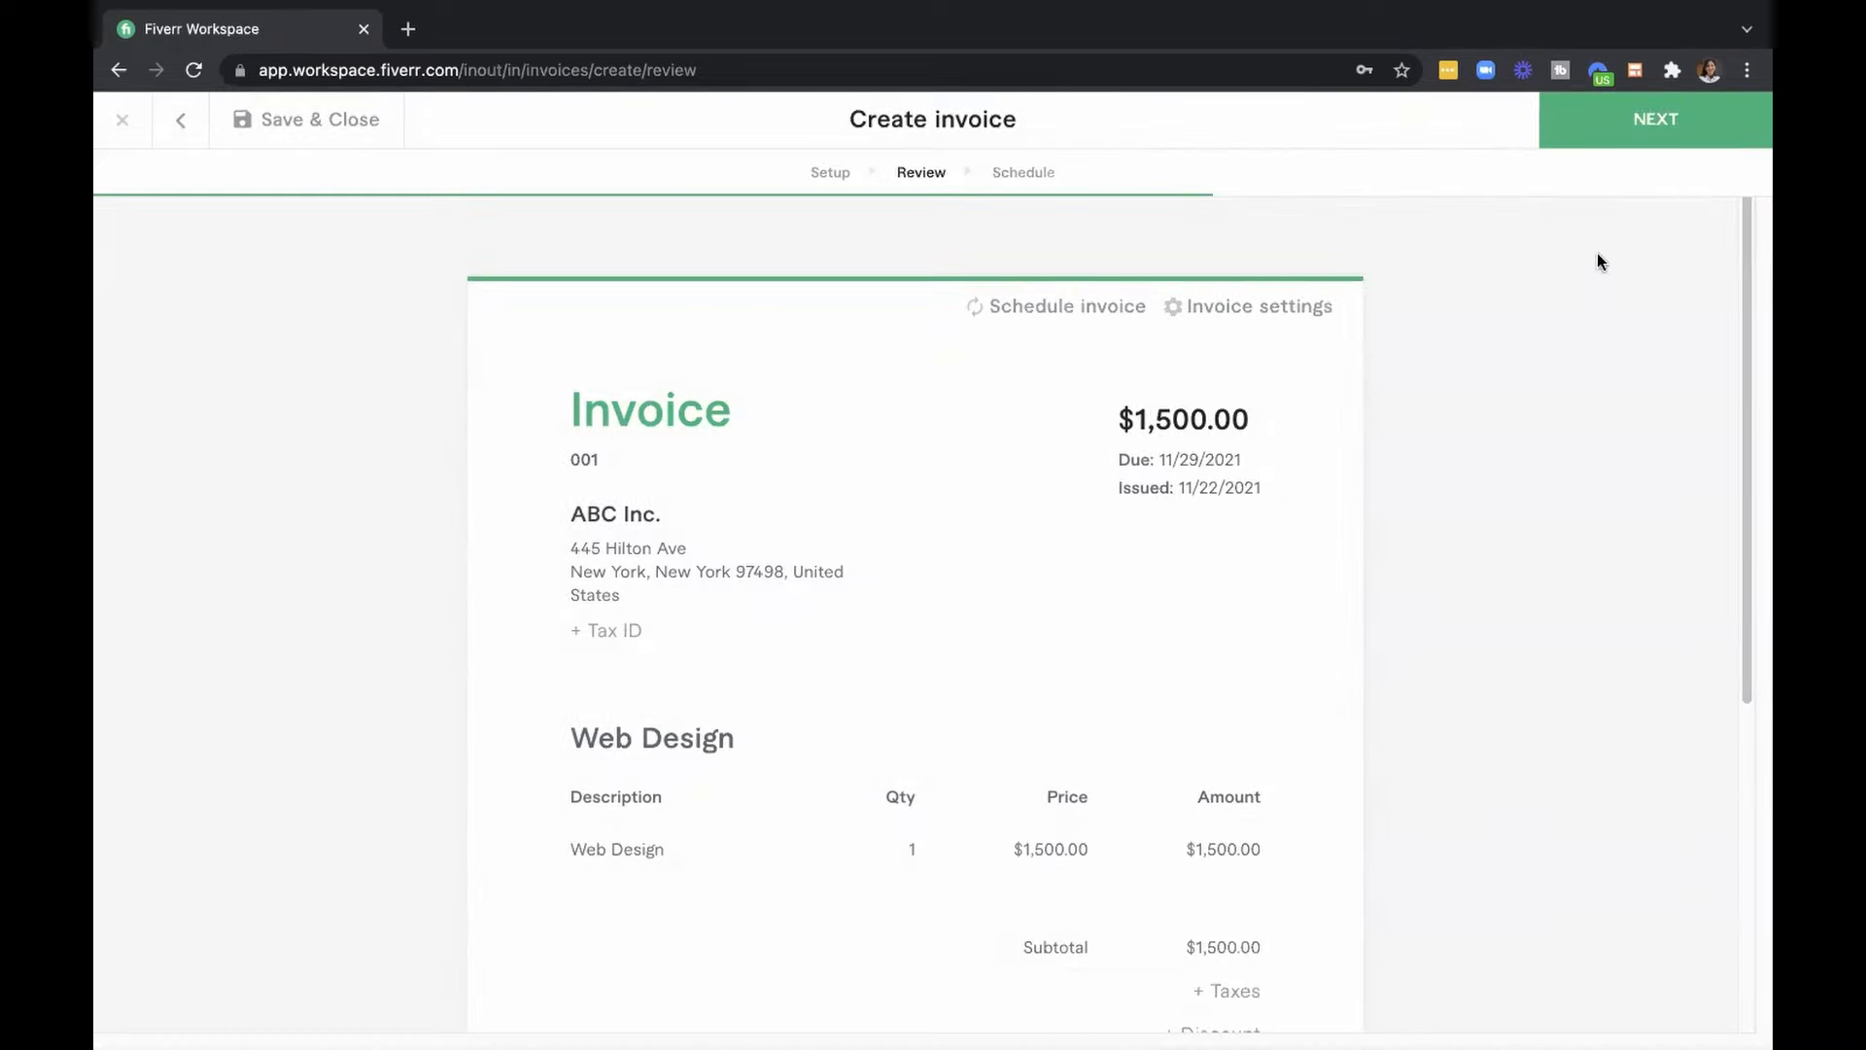
Continue to the online payment setup, examine the Stripe and PayPal connection options, and close the invoice.
{"action": "left_click", "coordinate": [1658, 126]}
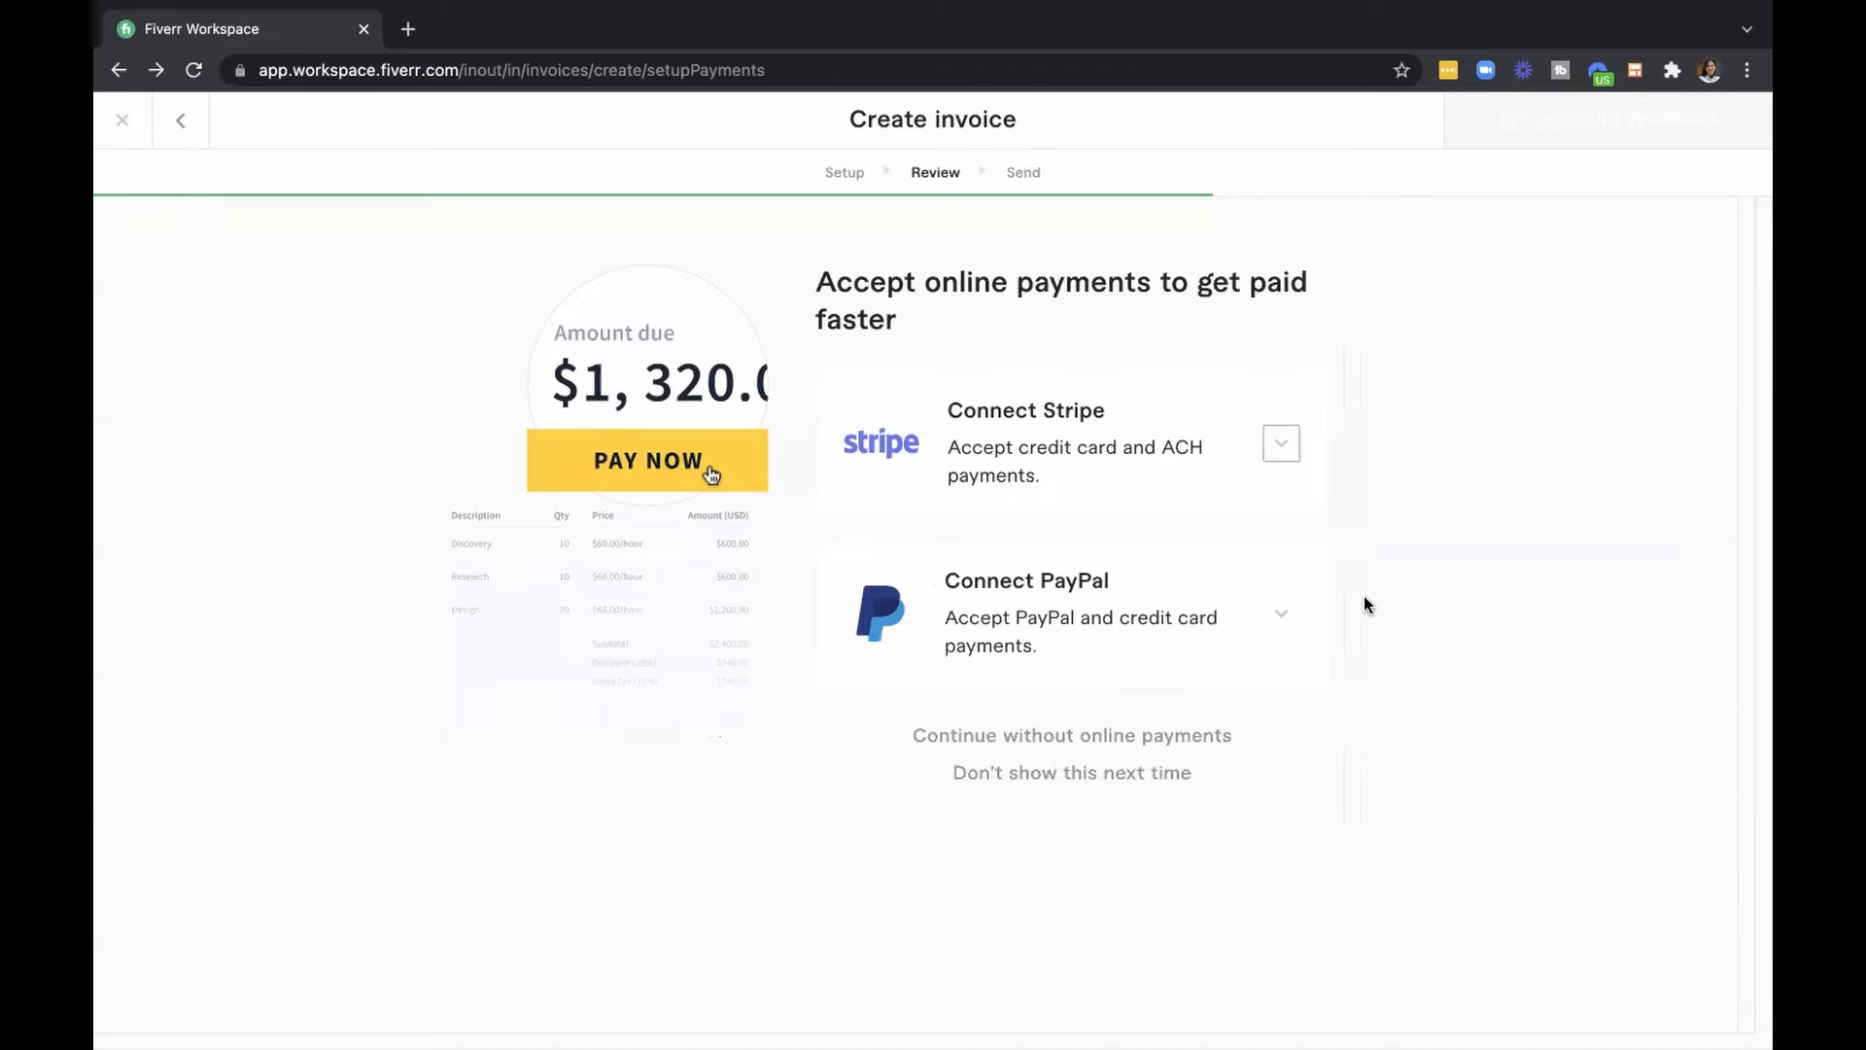
{"action": "left_click", "coordinate": [1282, 443]}
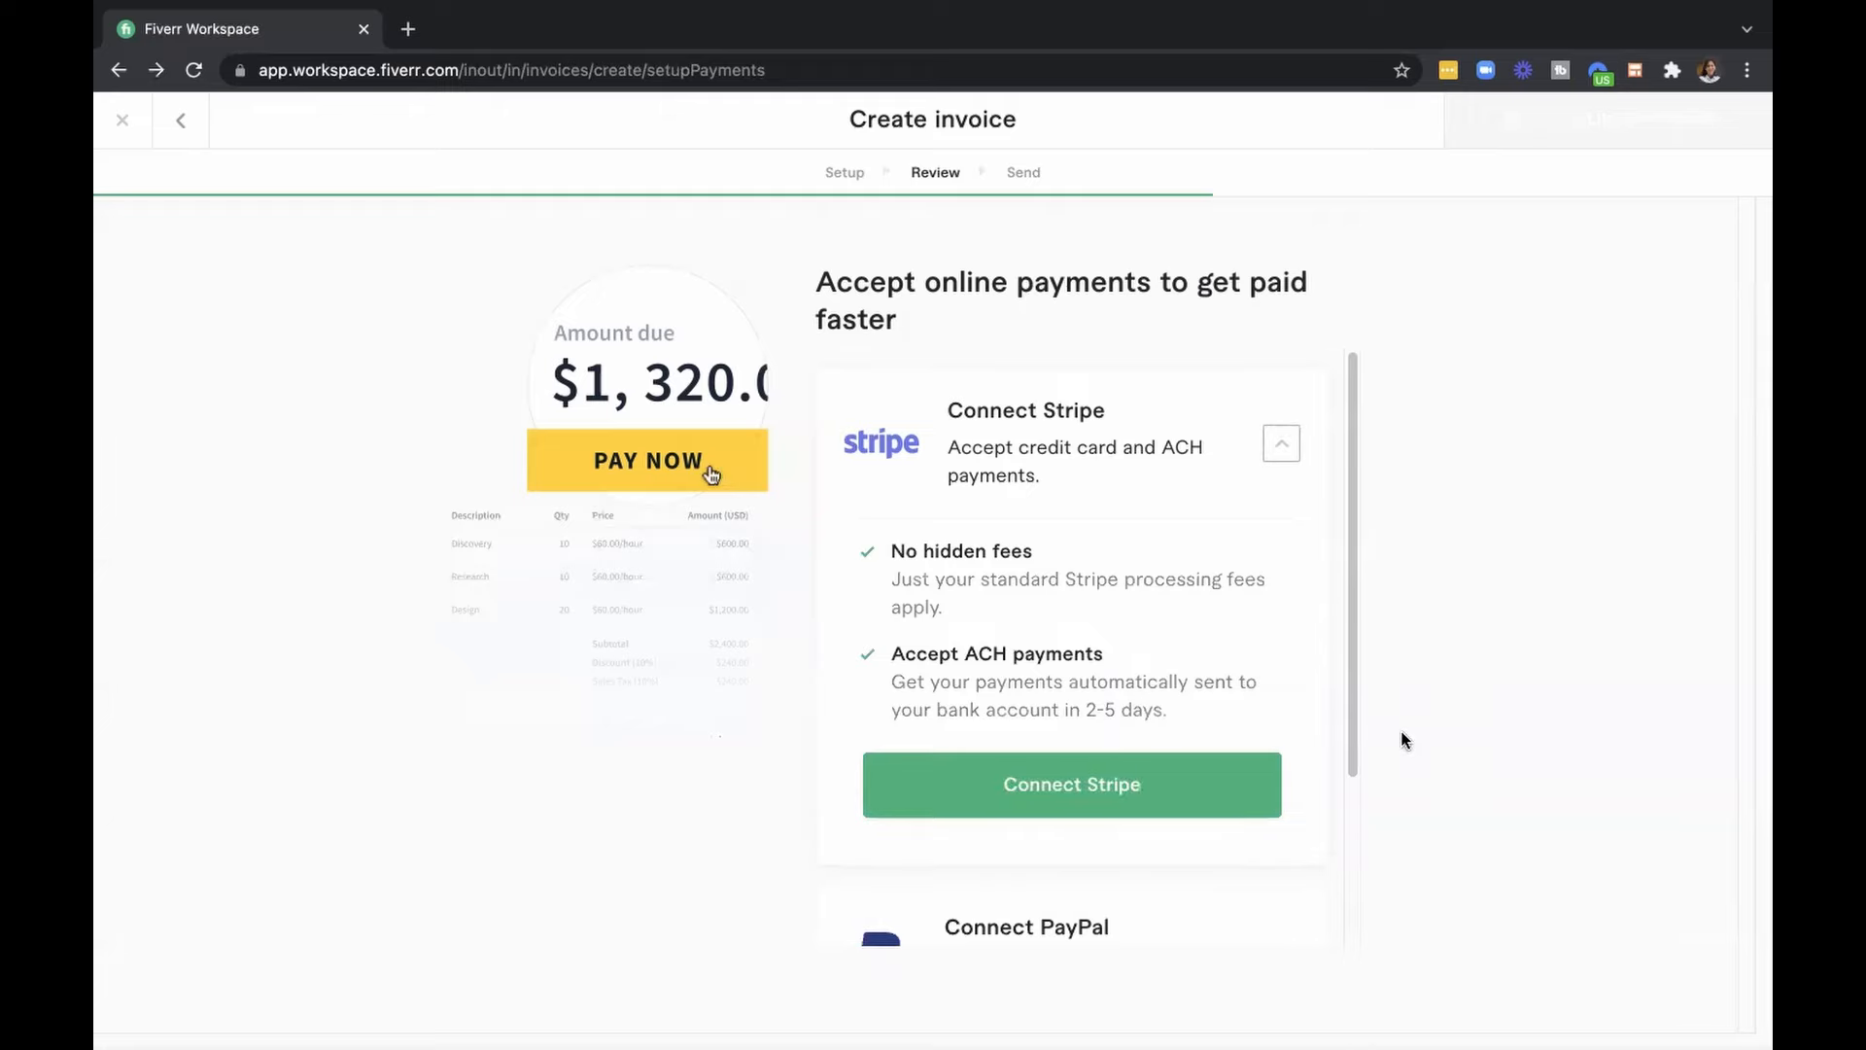
{"action": "left_click", "coordinate": [1281, 443]}
{"action": "left_click", "coordinate": [1283, 614]}
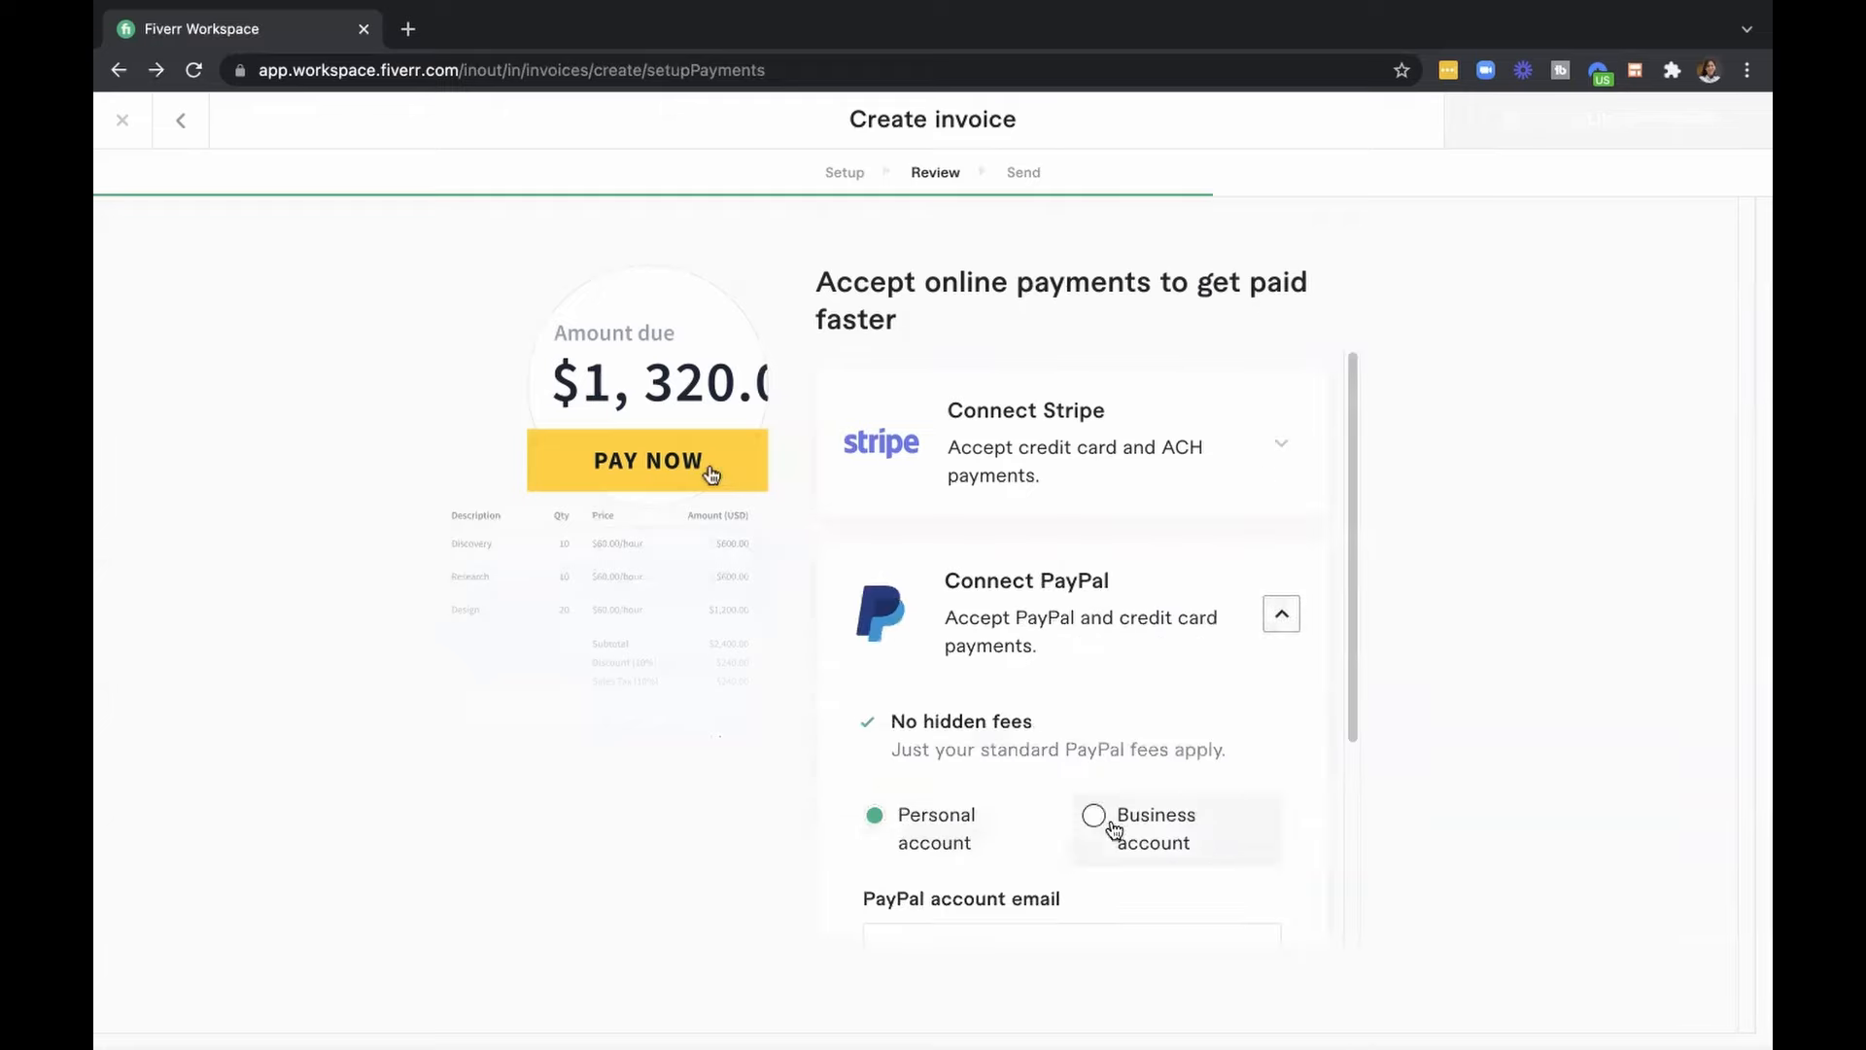
{"action": "scroll", "coordinate": [1182, 820], "scroll_direction": "down", "scroll_amount": 2}
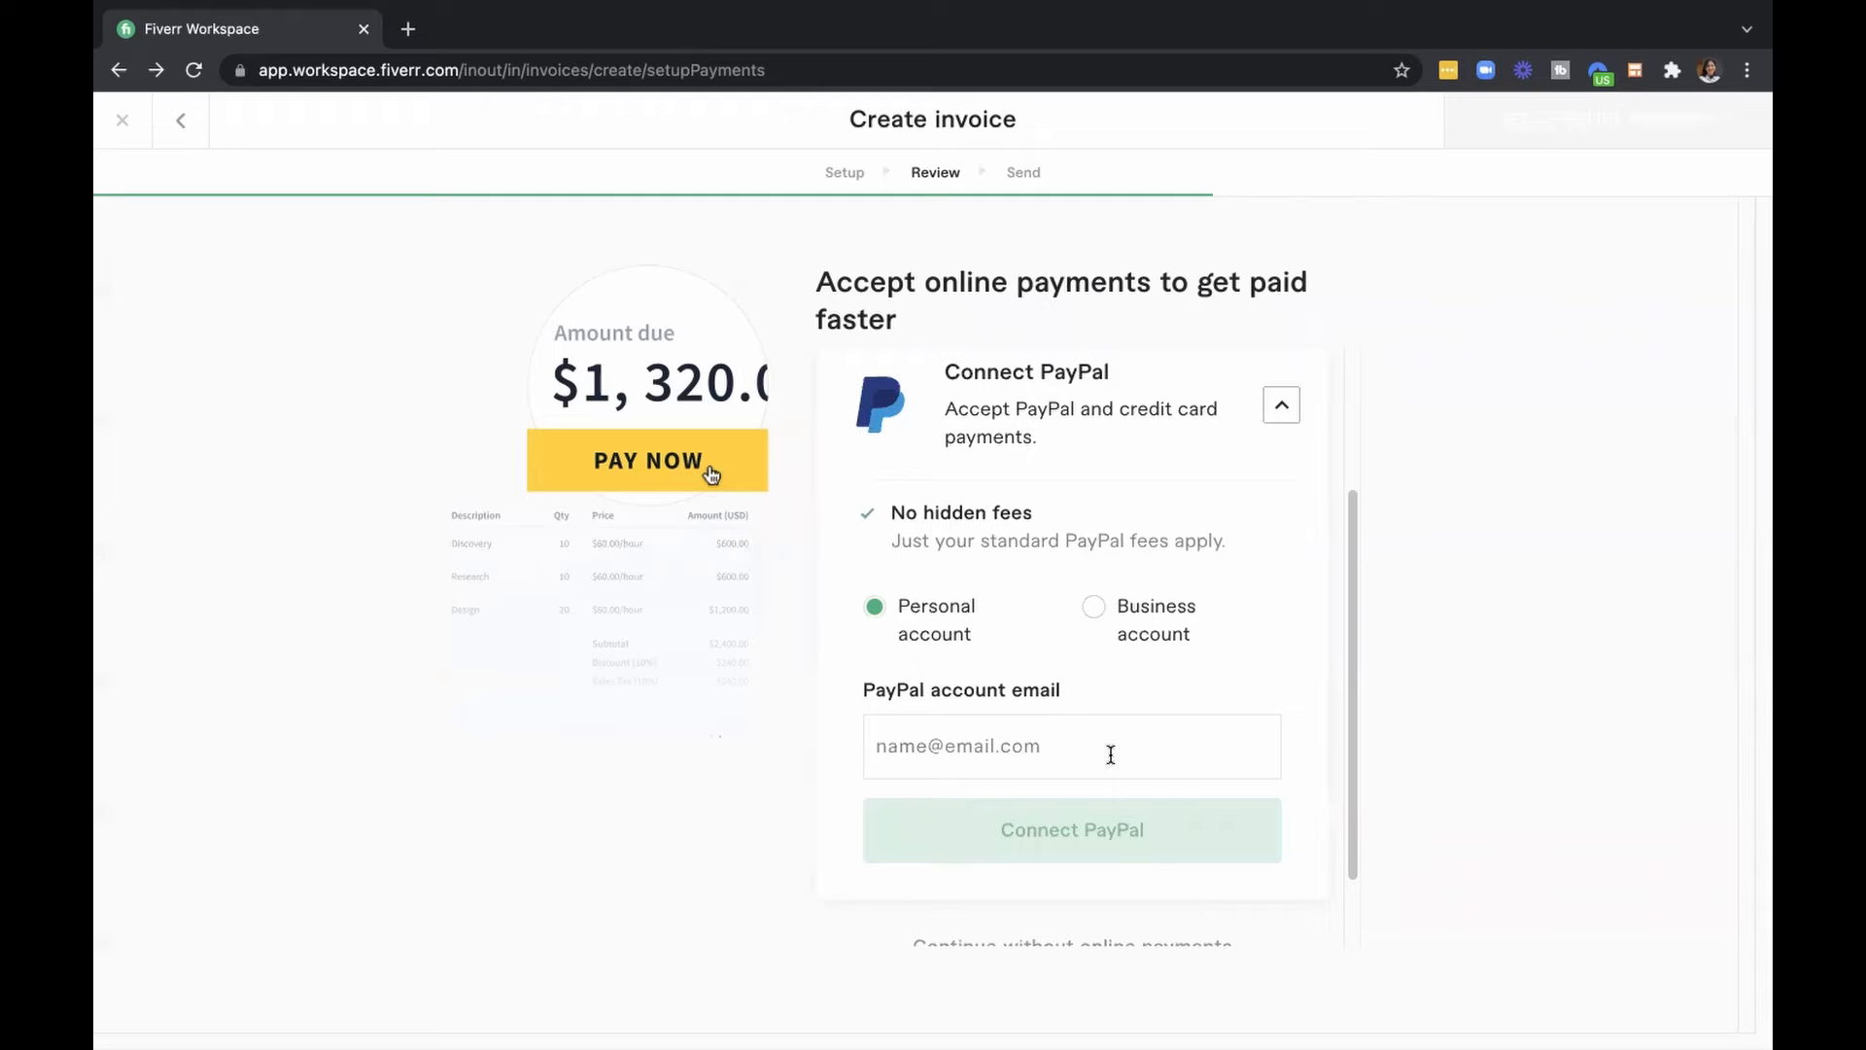
{"action": "left_click", "coordinate": [137, 132]}
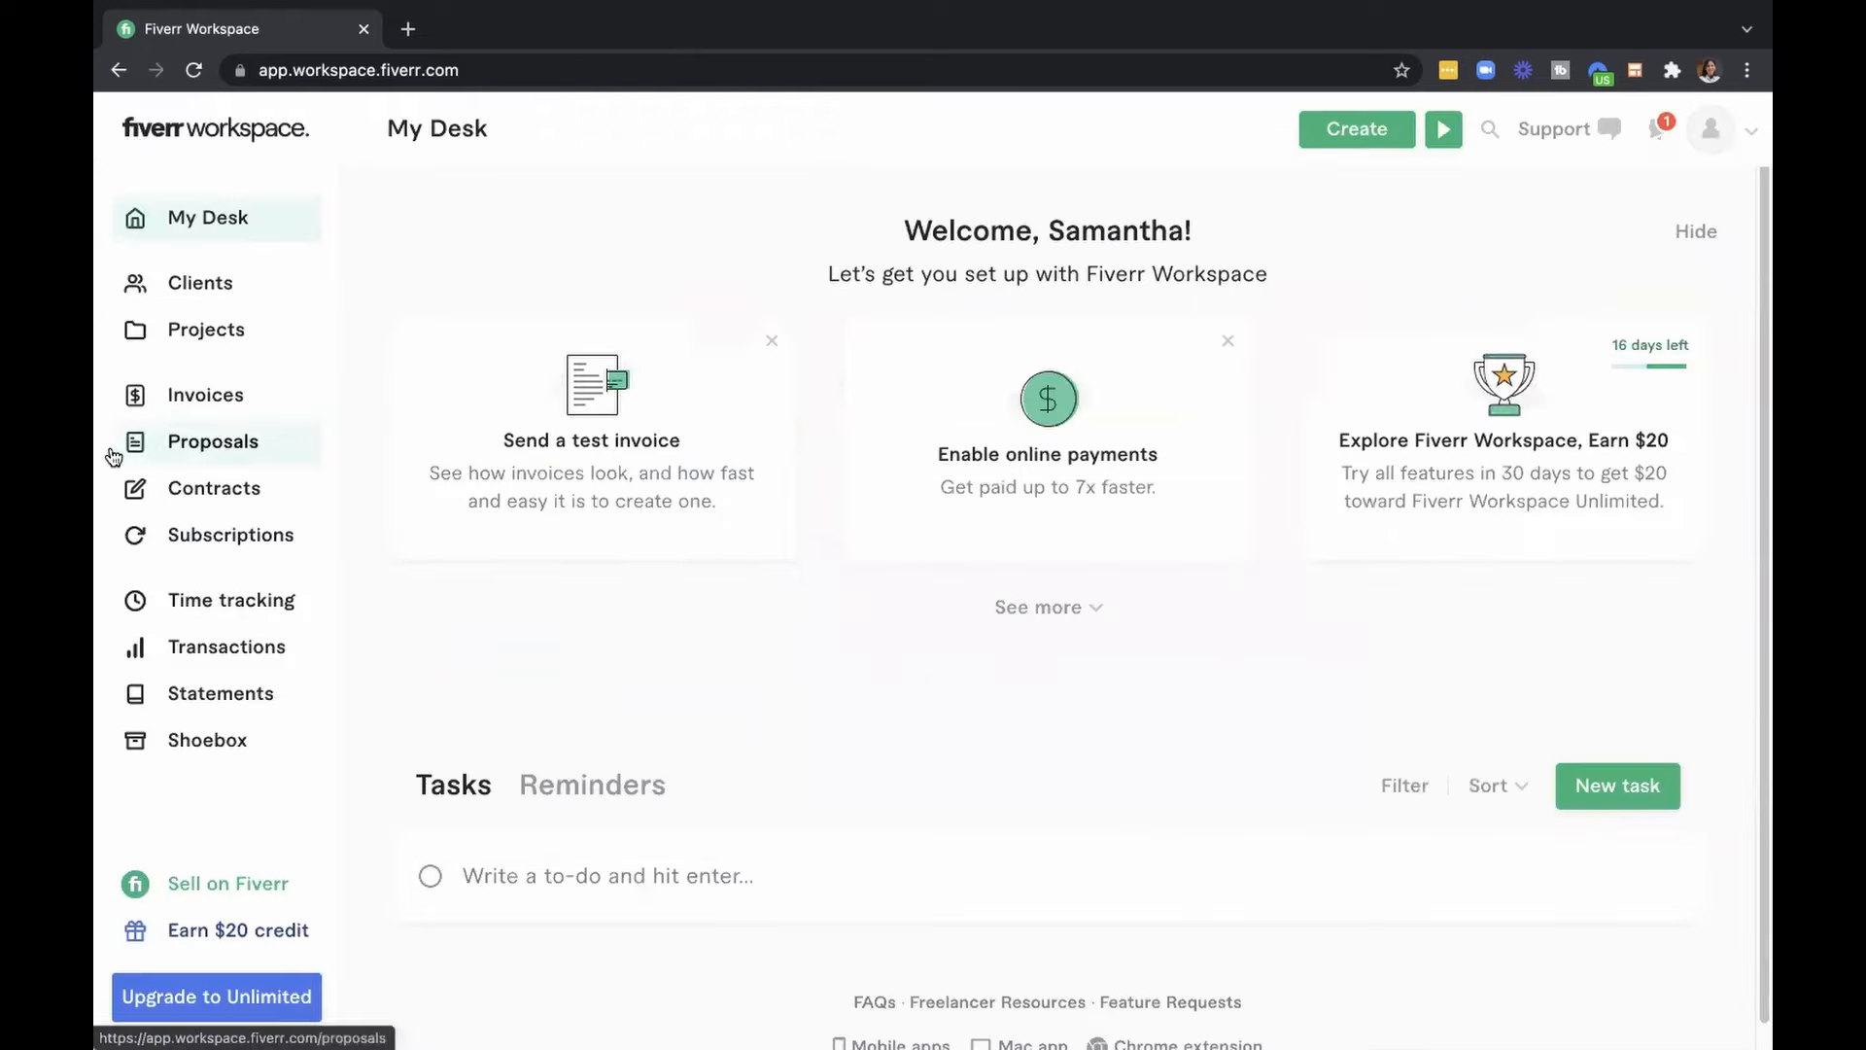
Open a new proposal, examine its services and billing schedule sections, and close it without creating the proposal.
{"action": "left_click", "coordinate": [214, 443]}
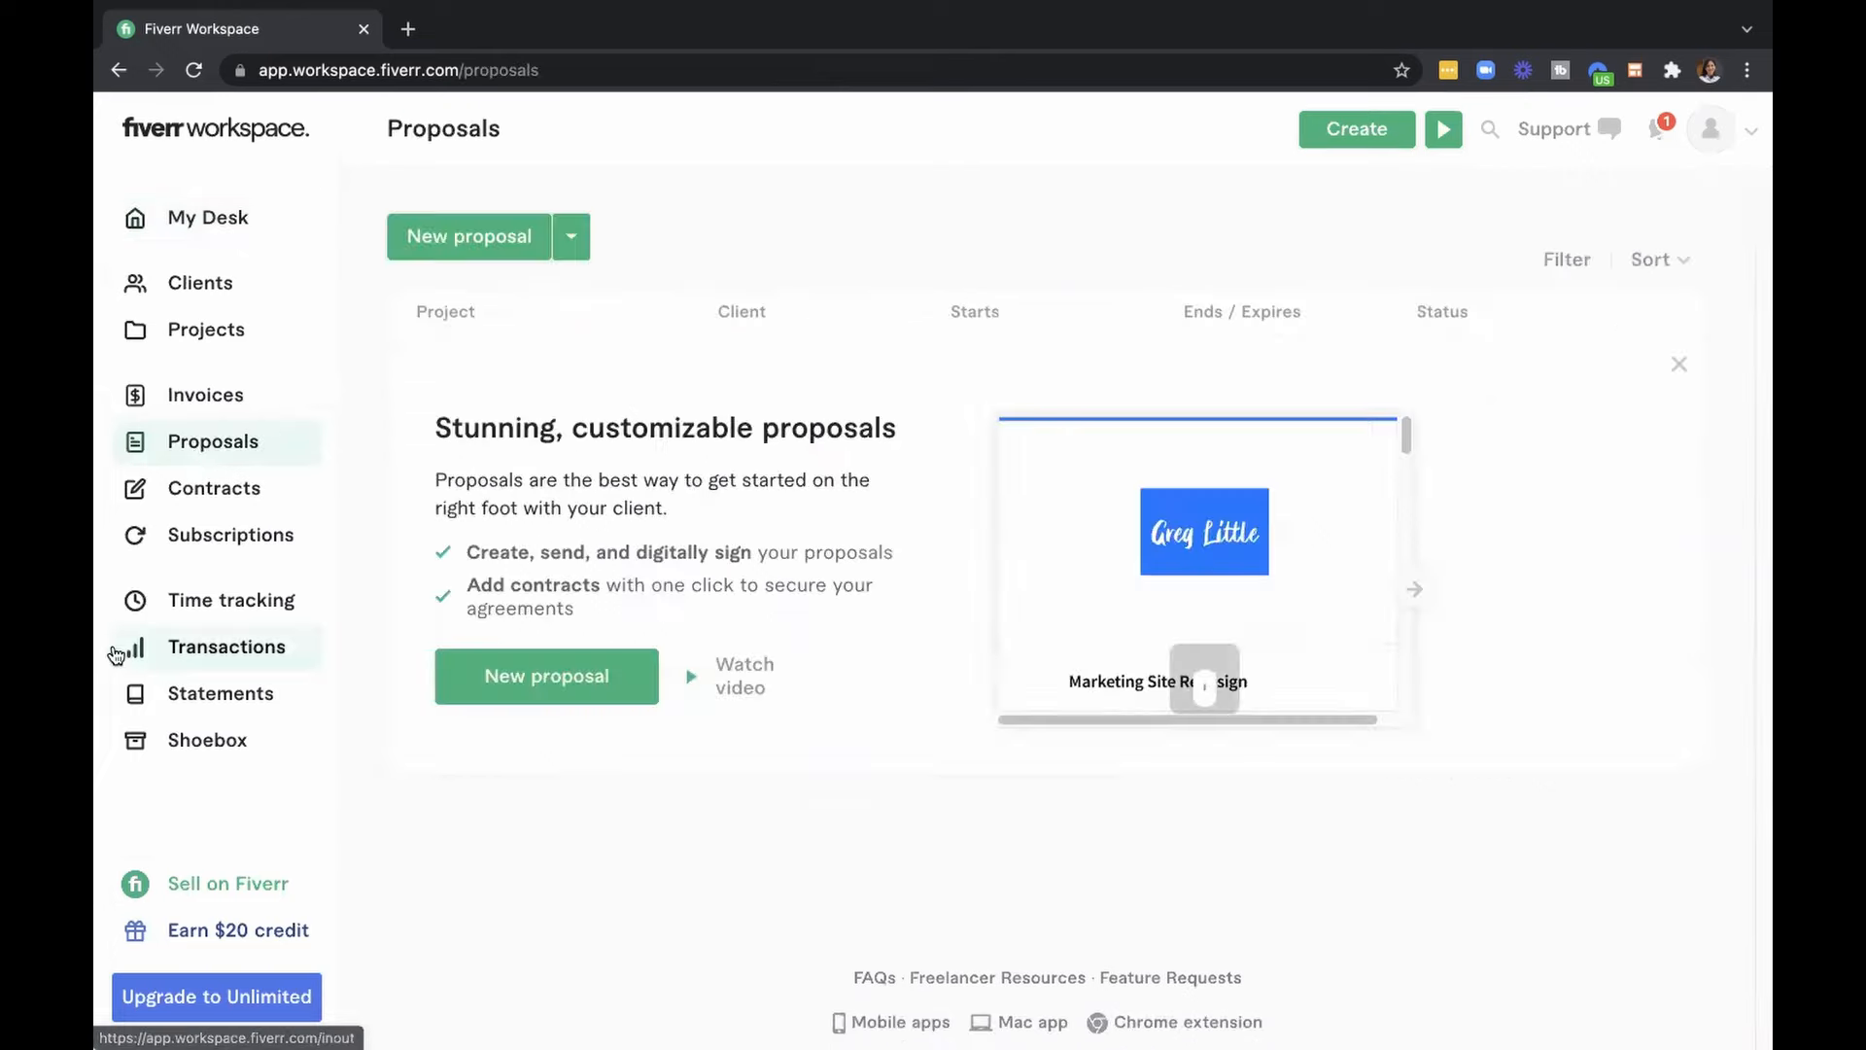
{"action": "left_click", "coordinate": [505, 690]}
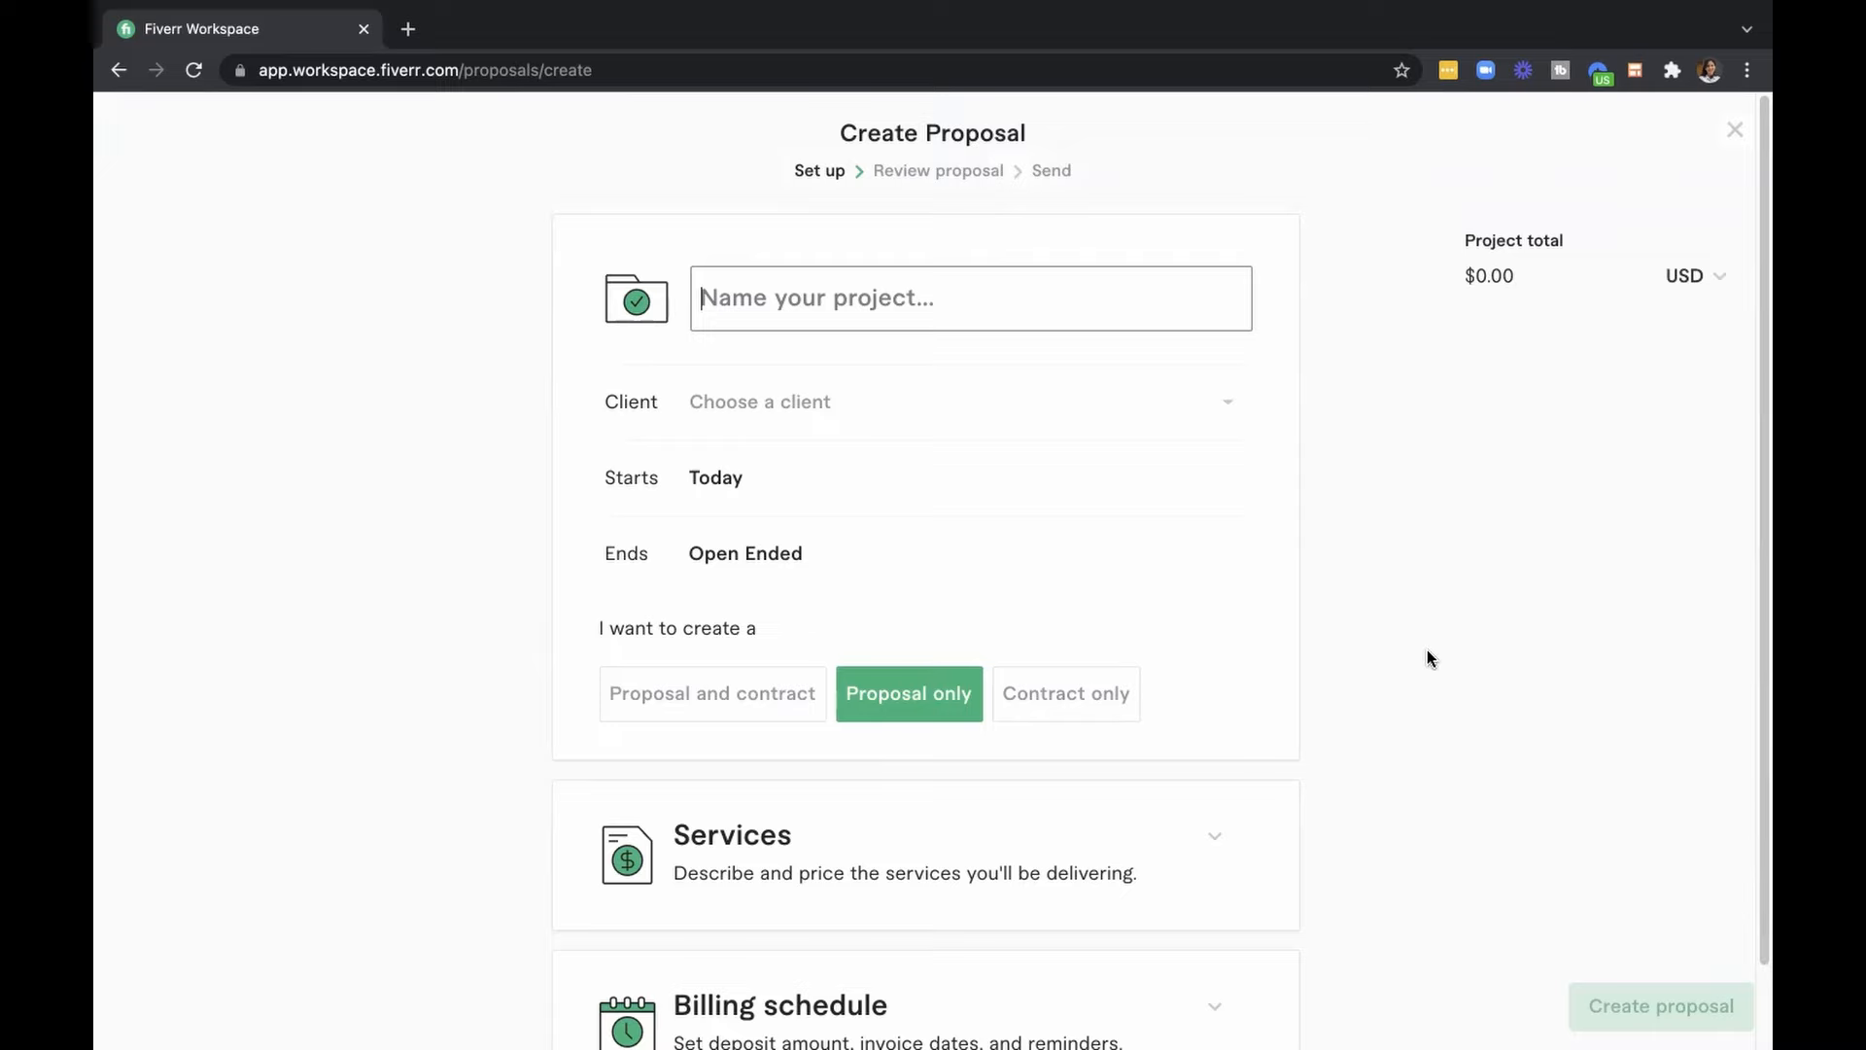
{"action": "scroll", "coordinate": [1426, 650], "scroll_direction": "down", "scroll_amount": 1}
{"action": "scroll", "coordinate": [1427, 650], "scroll_direction": "up", "scroll_amount": 1}
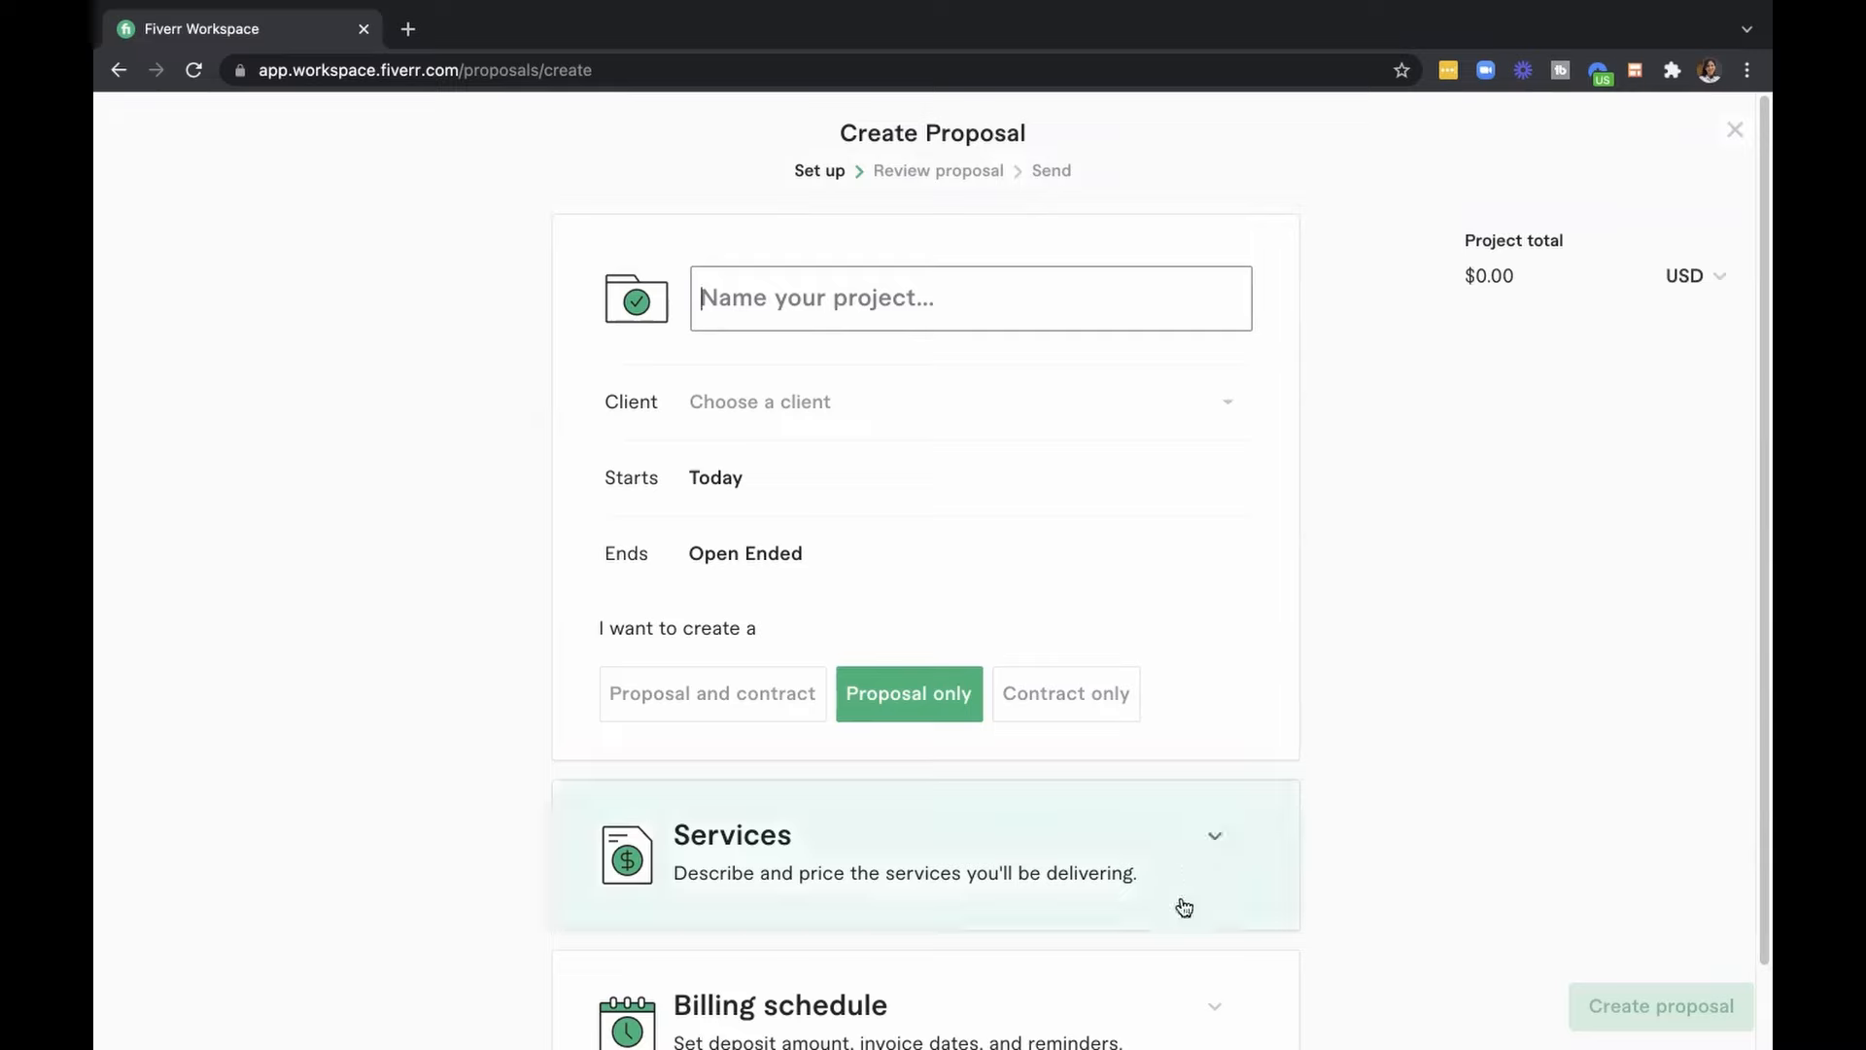
{"action": "left_click", "coordinate": [1215, 836]}
{"action": "scroll", "coordinate": [1150, 900], "scroll_direction": "down", "scroll_amount": 6}
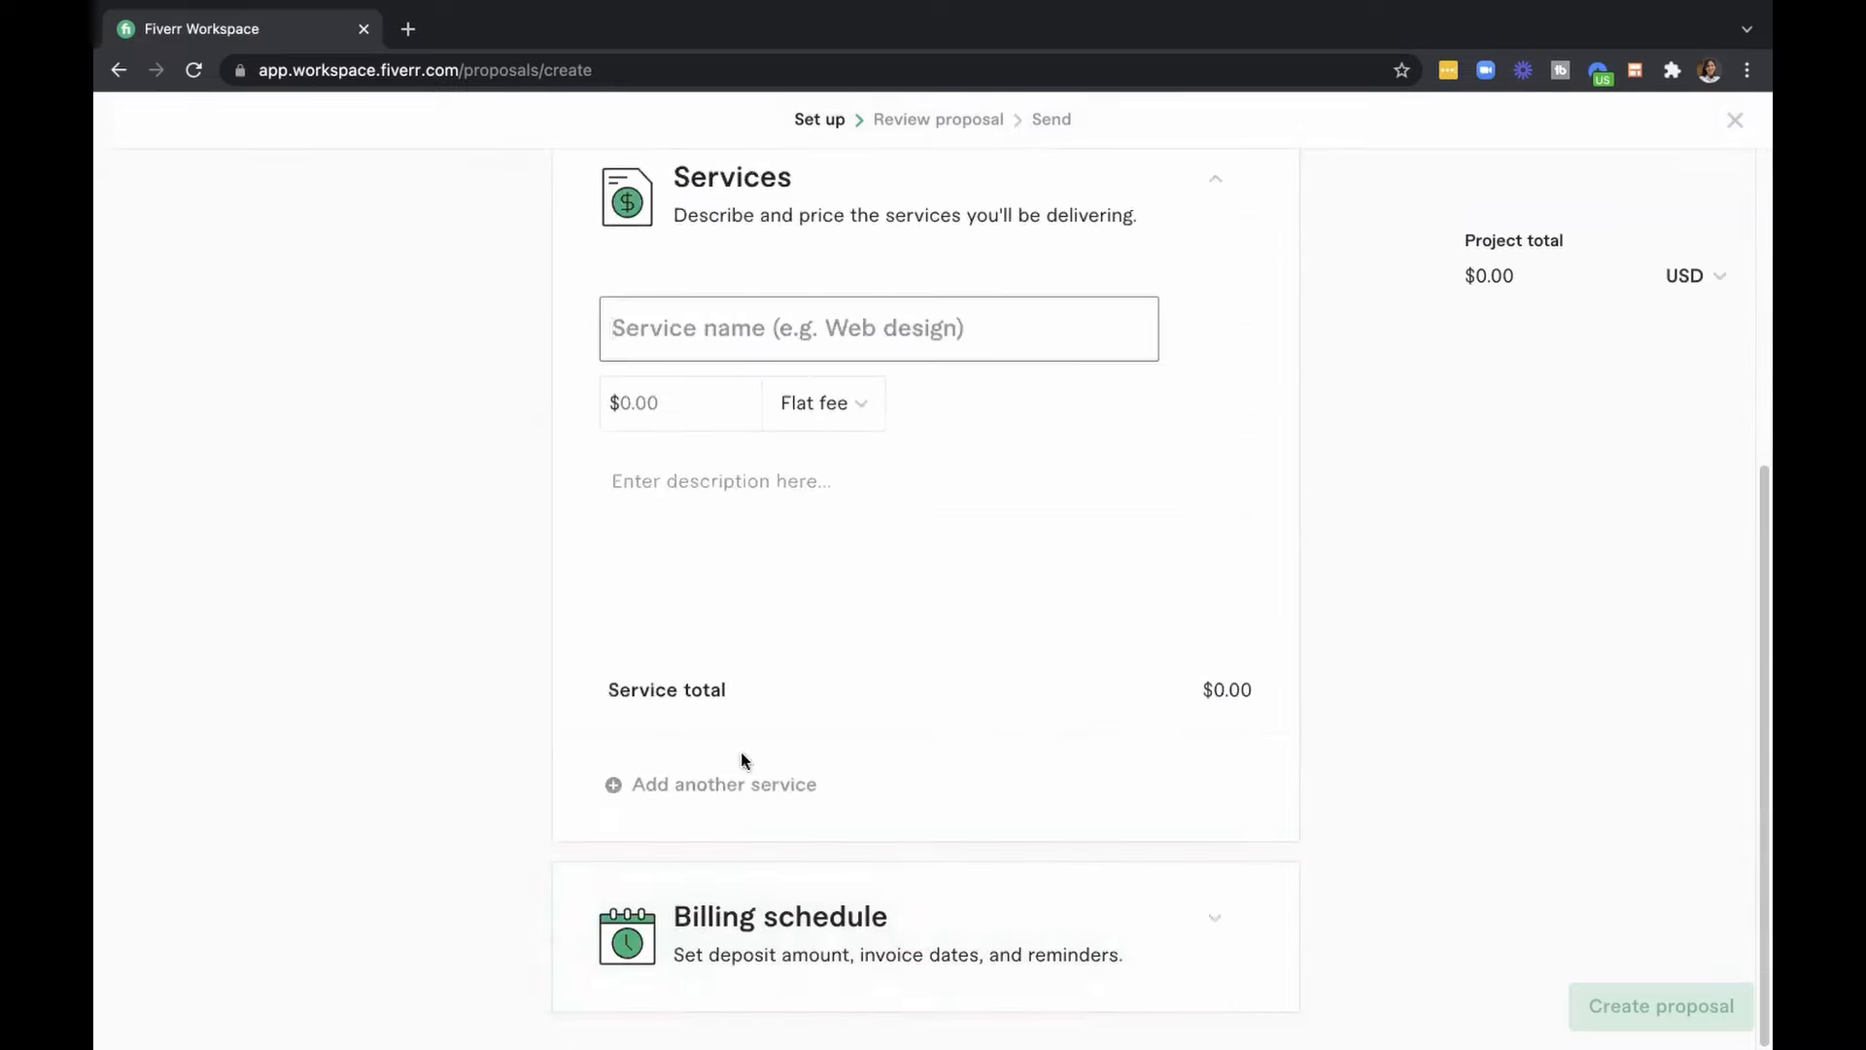
{"action": "left_click", "coordinate": [1175, 937]}
{"action": "scroll", "coordinate": [1171, 928], "scroll_direction": "down", "scroll_amount": 5}
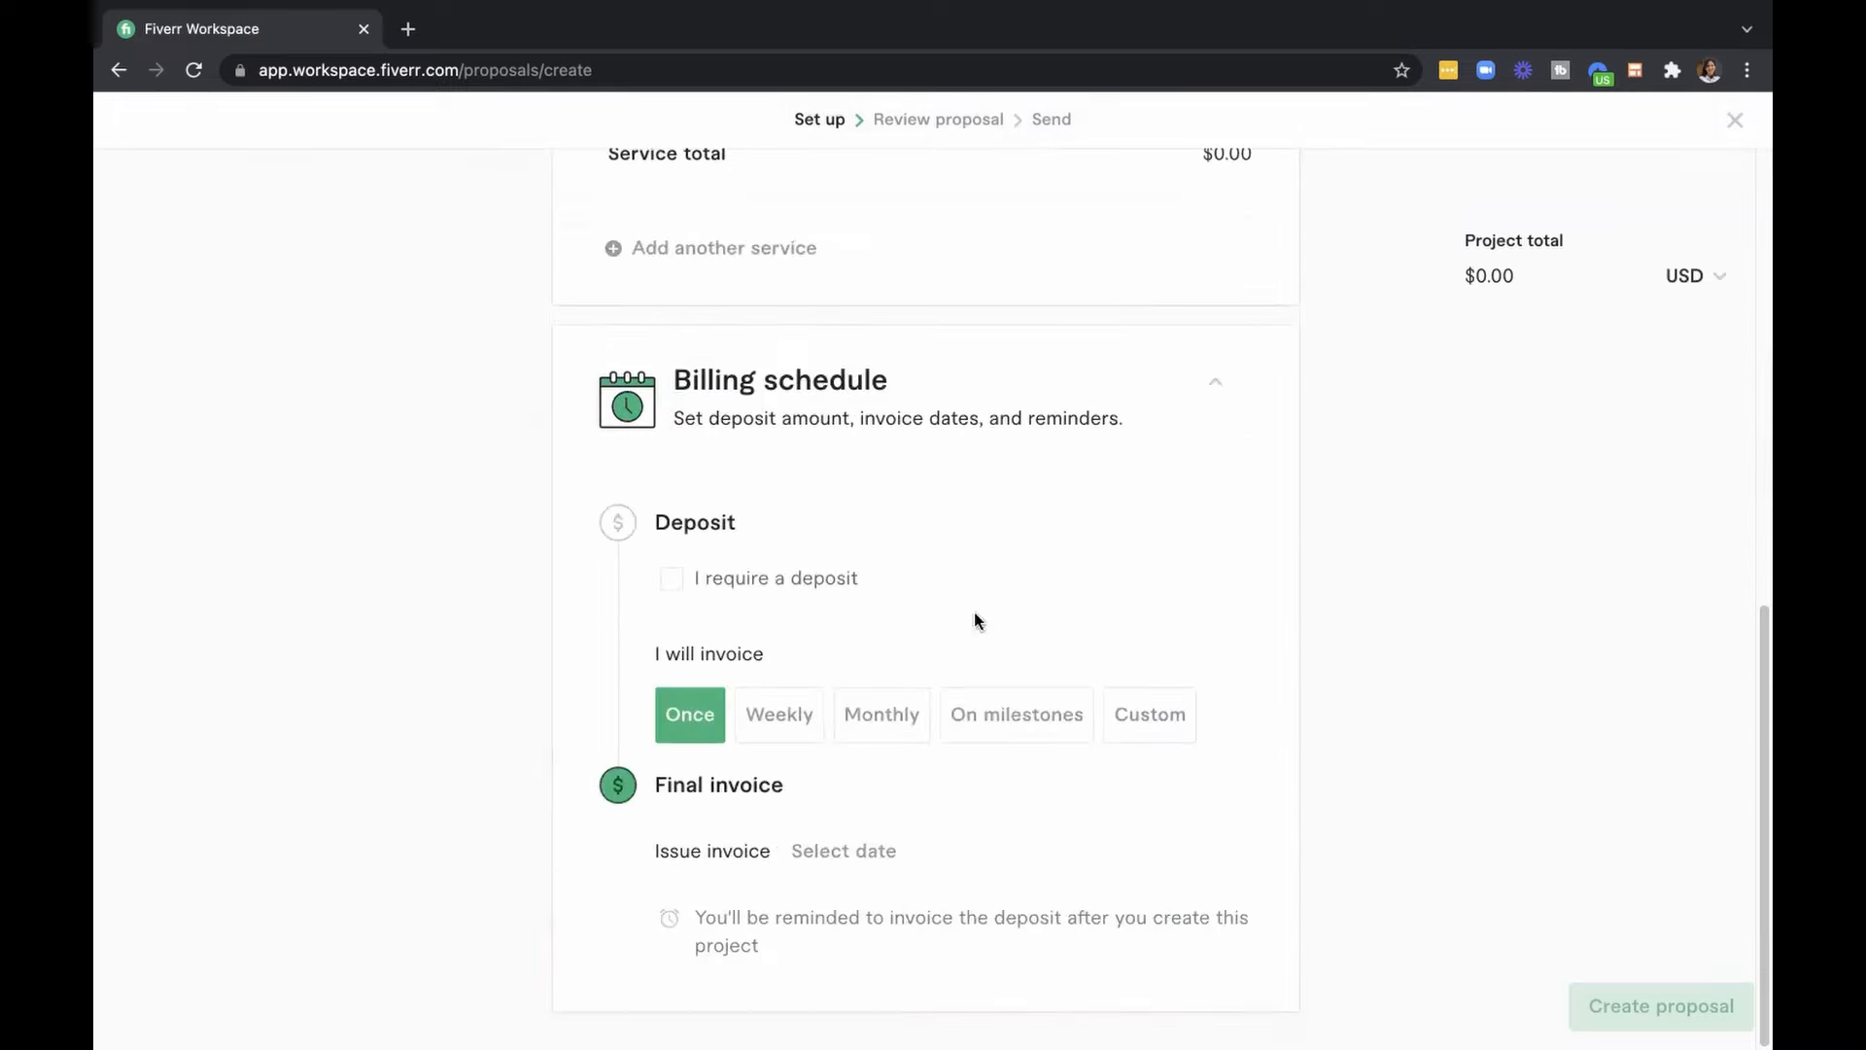
{"action": "left_click", "coordinate": [1732, 118]}
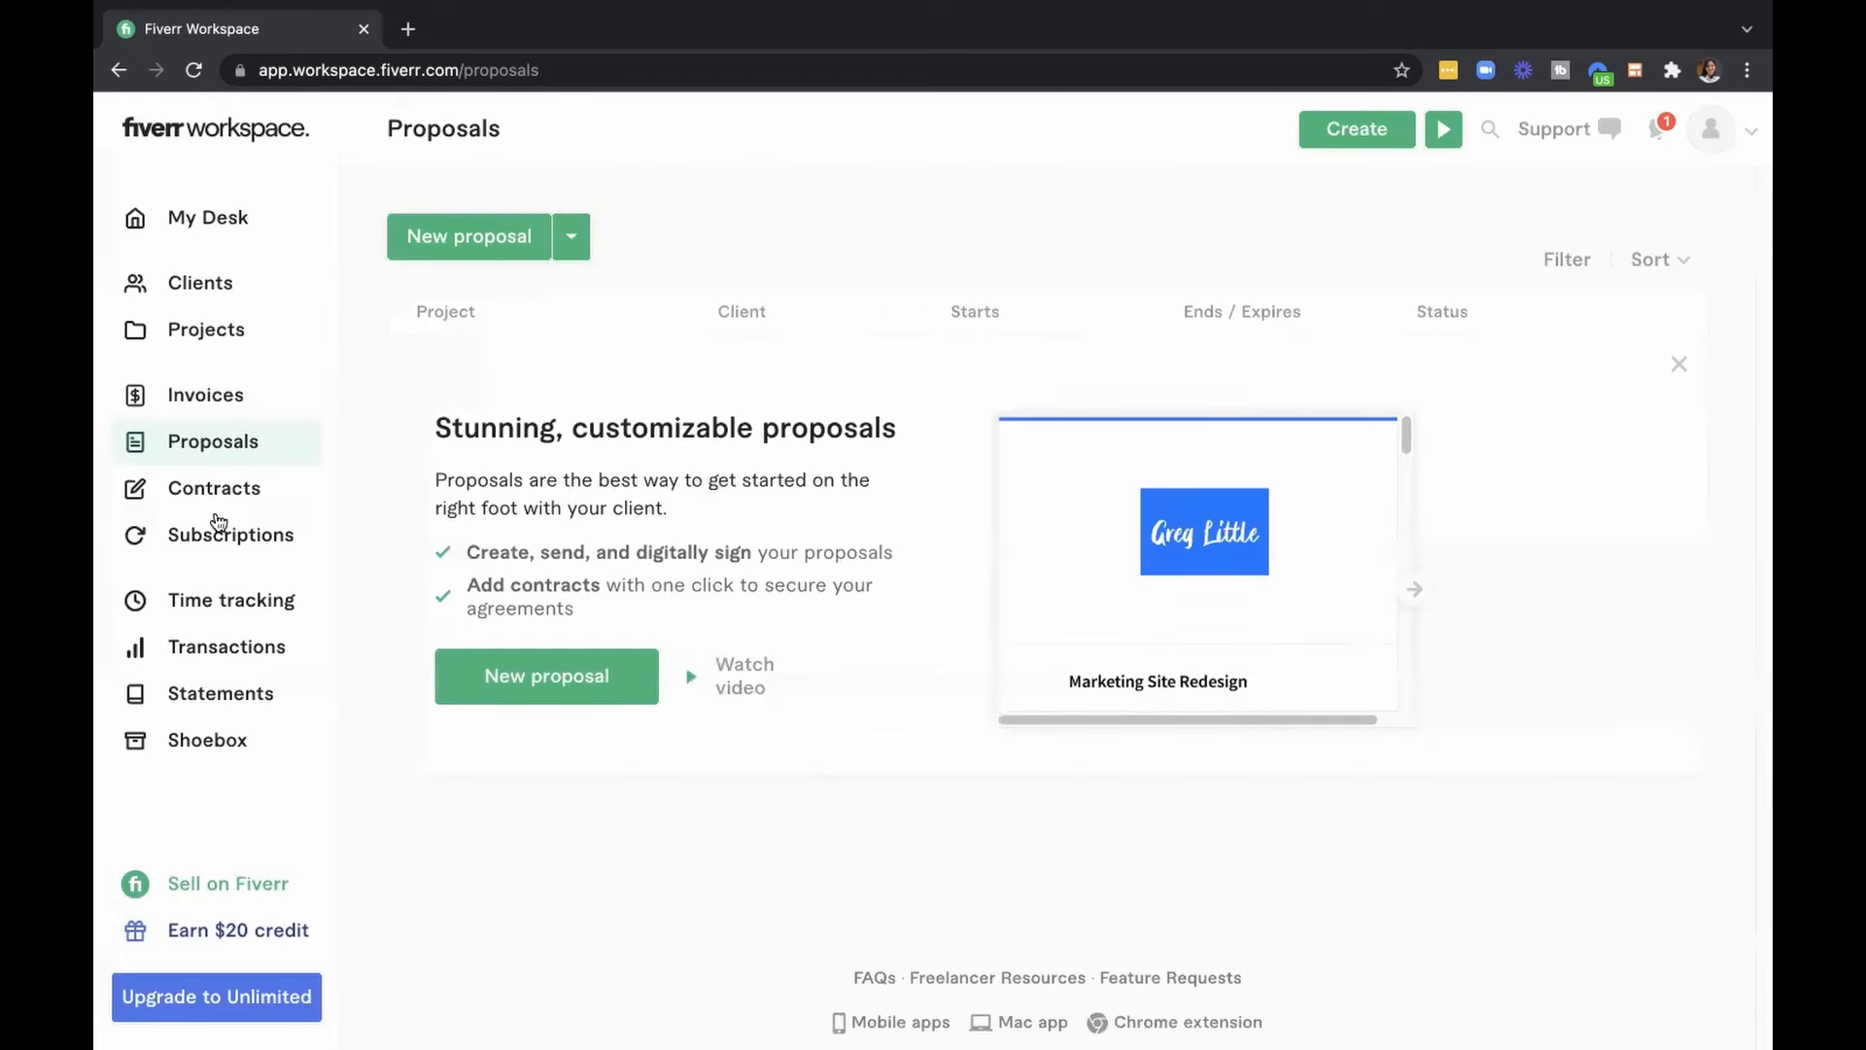
Create a contract-only agreement for a project named Web Design with ABC Inc. as the client.
{"action": "left_click", "coordinate": [227, 501]}
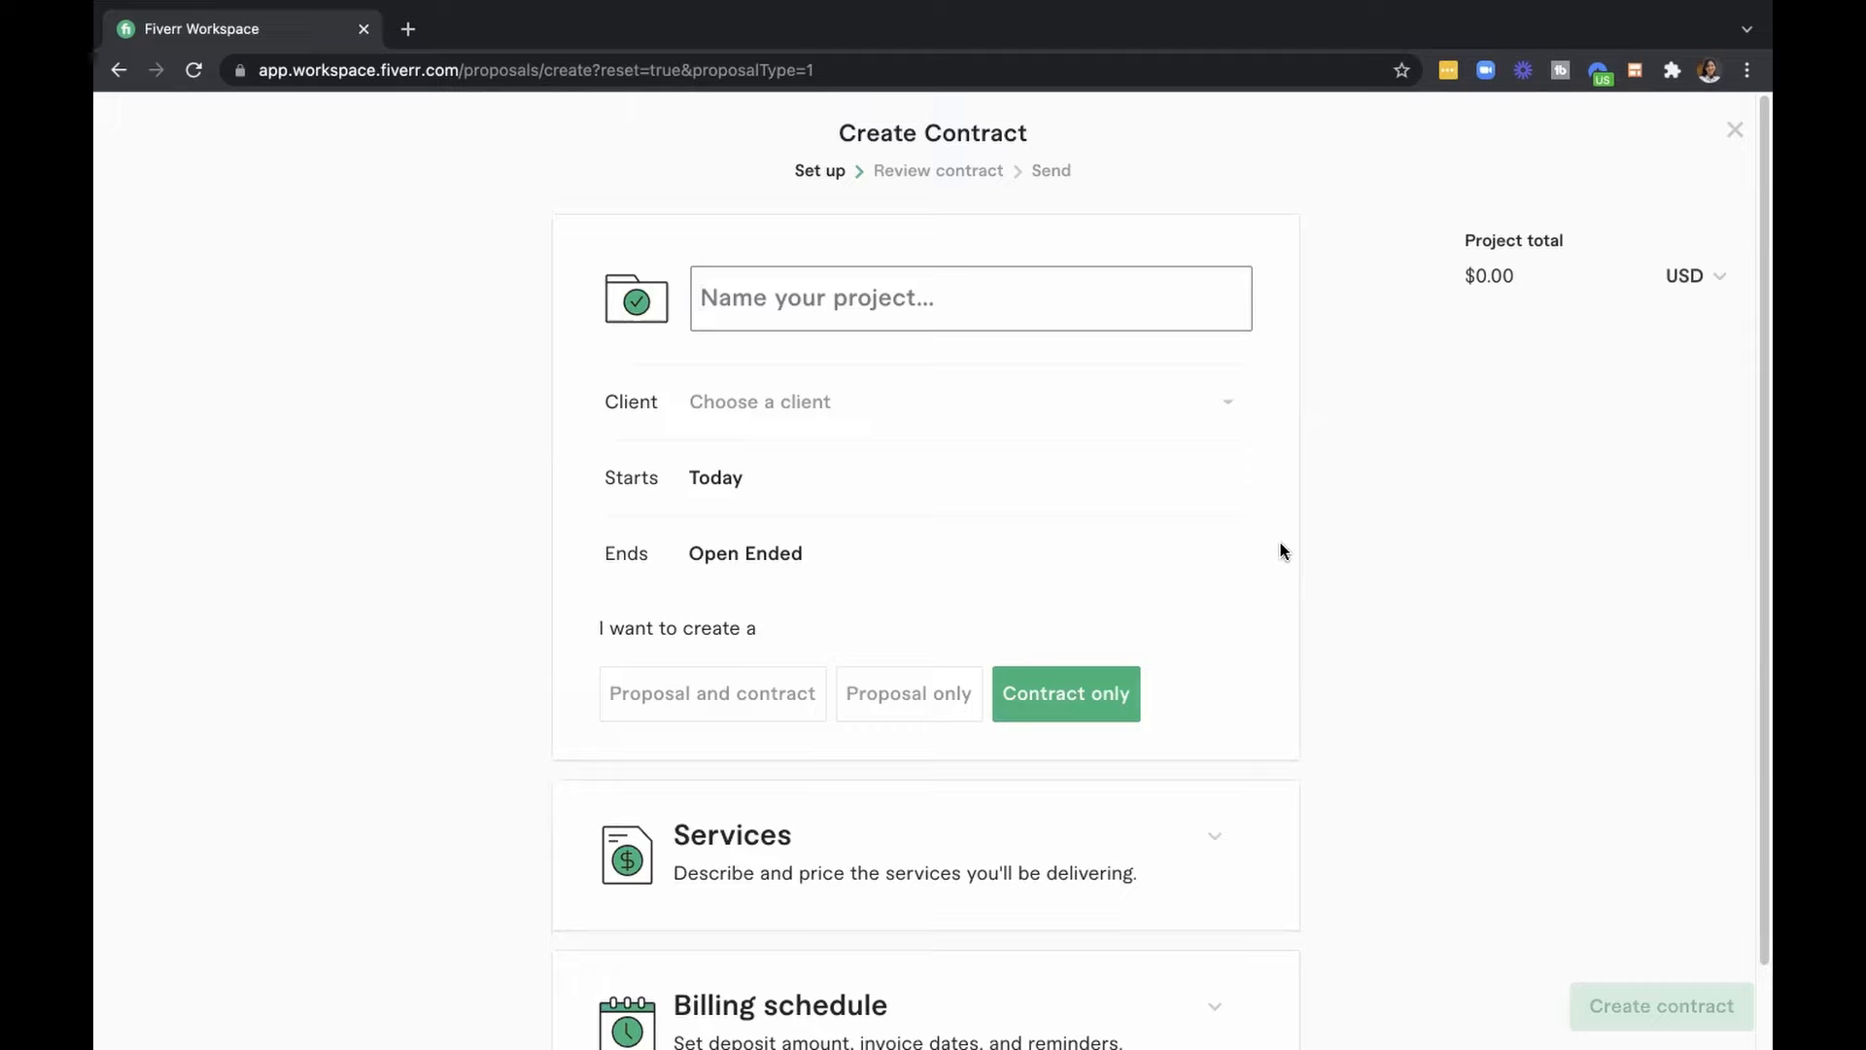
{"action": "type", "text": "Web "}
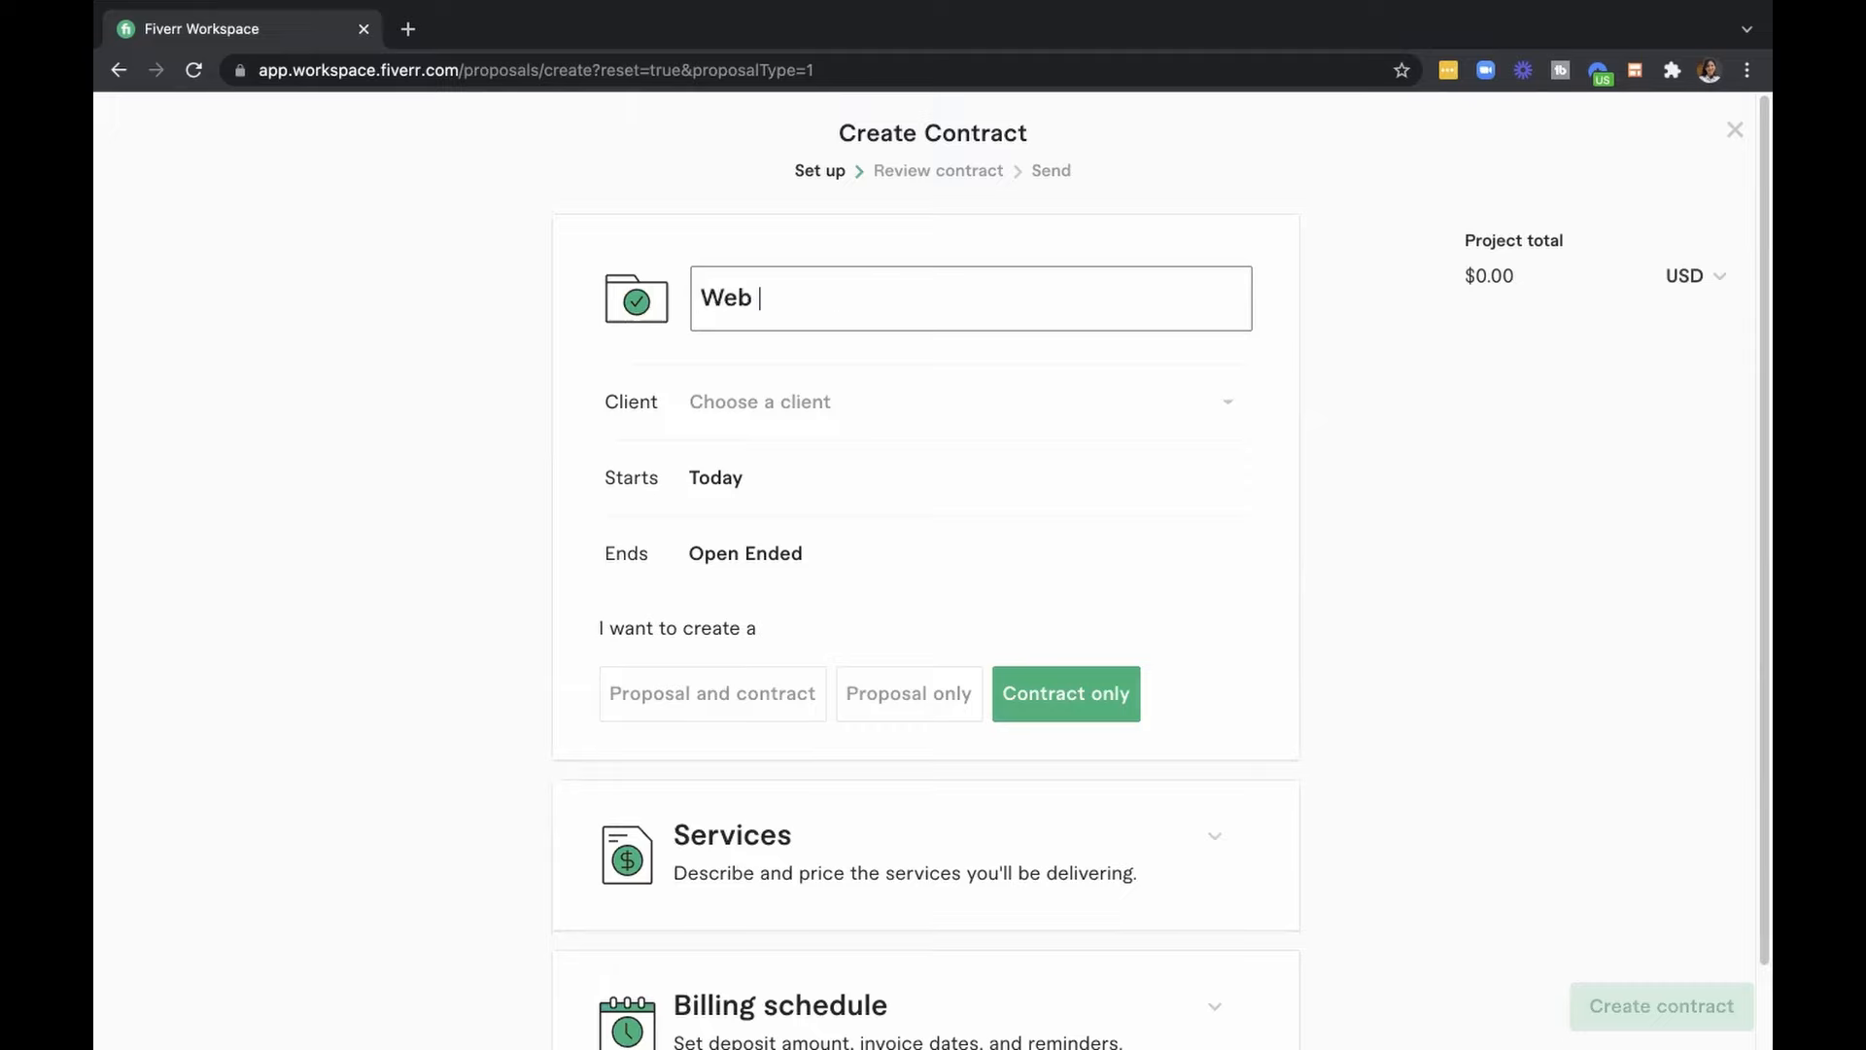
{"action": "type", "text": "Design"}
{"action": "left_click", "coordinate": [908, 412]}
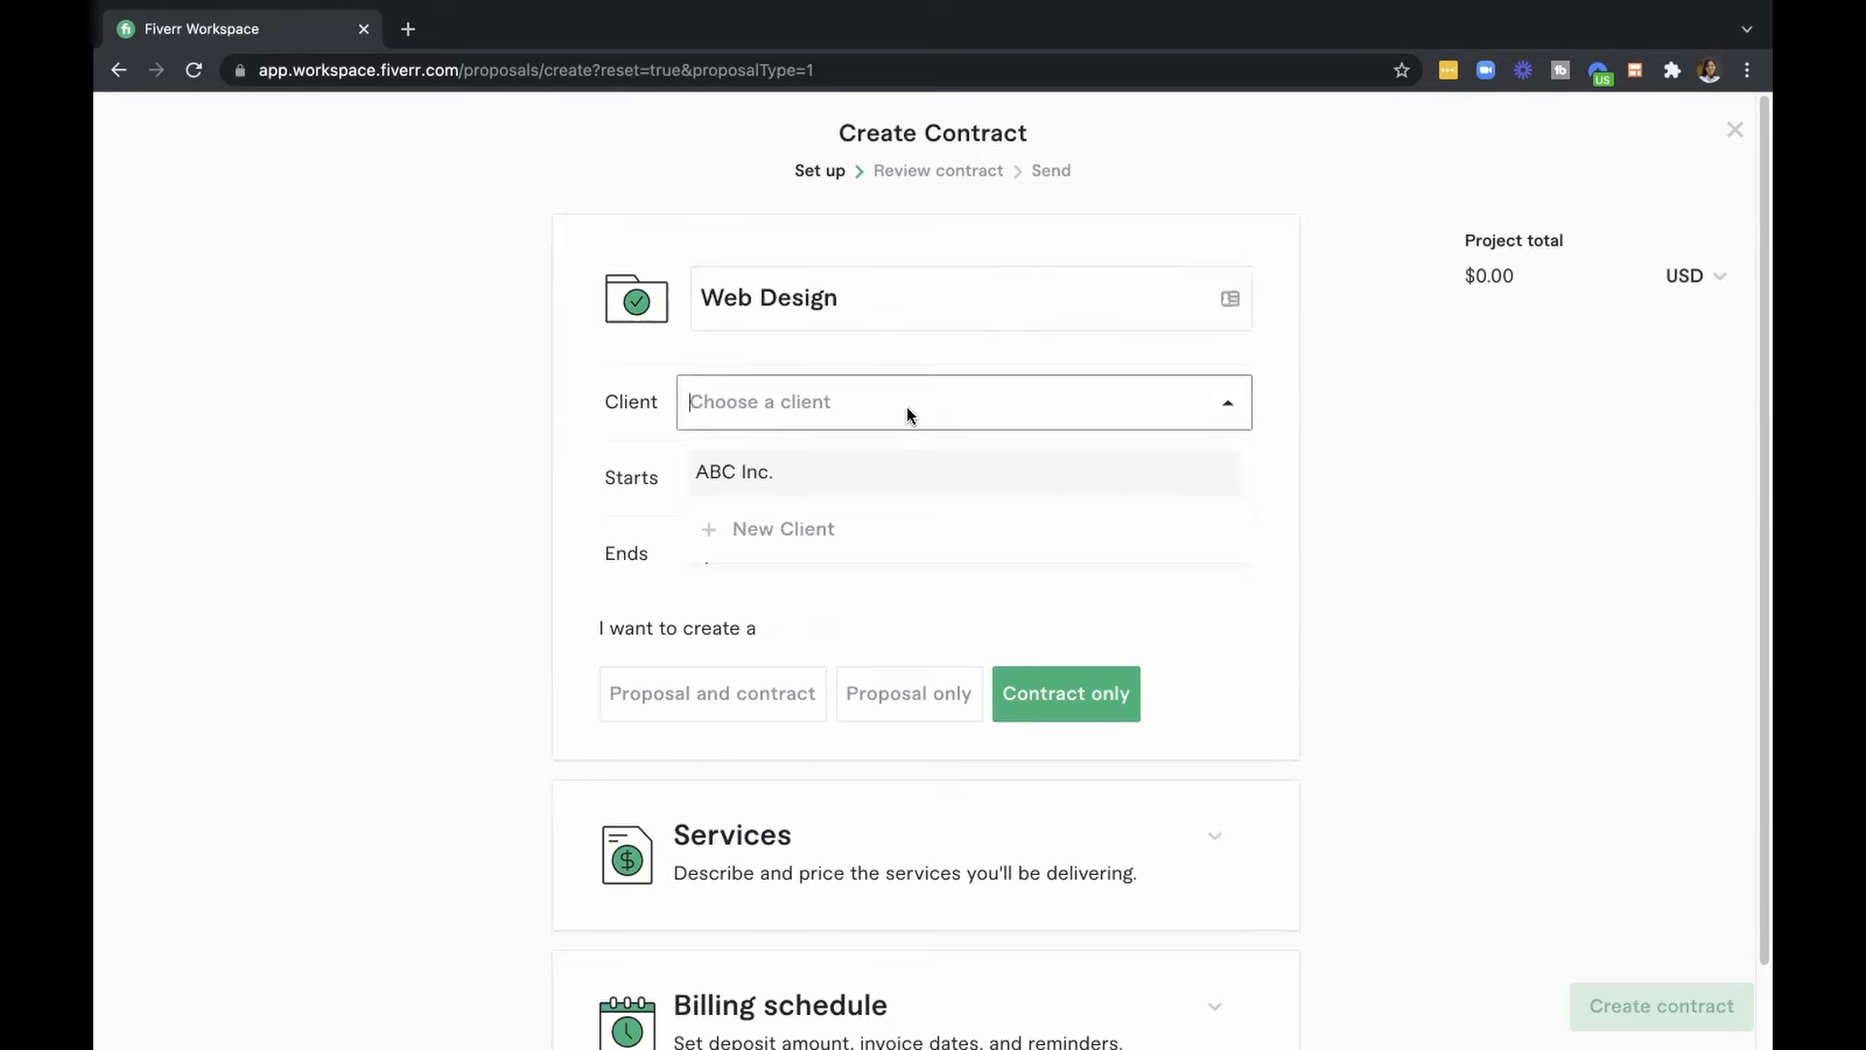
{"action": "left_click", "coordinate": [817, 470]}
{"action": "left_click", "coordinate": [1684, 1007]}
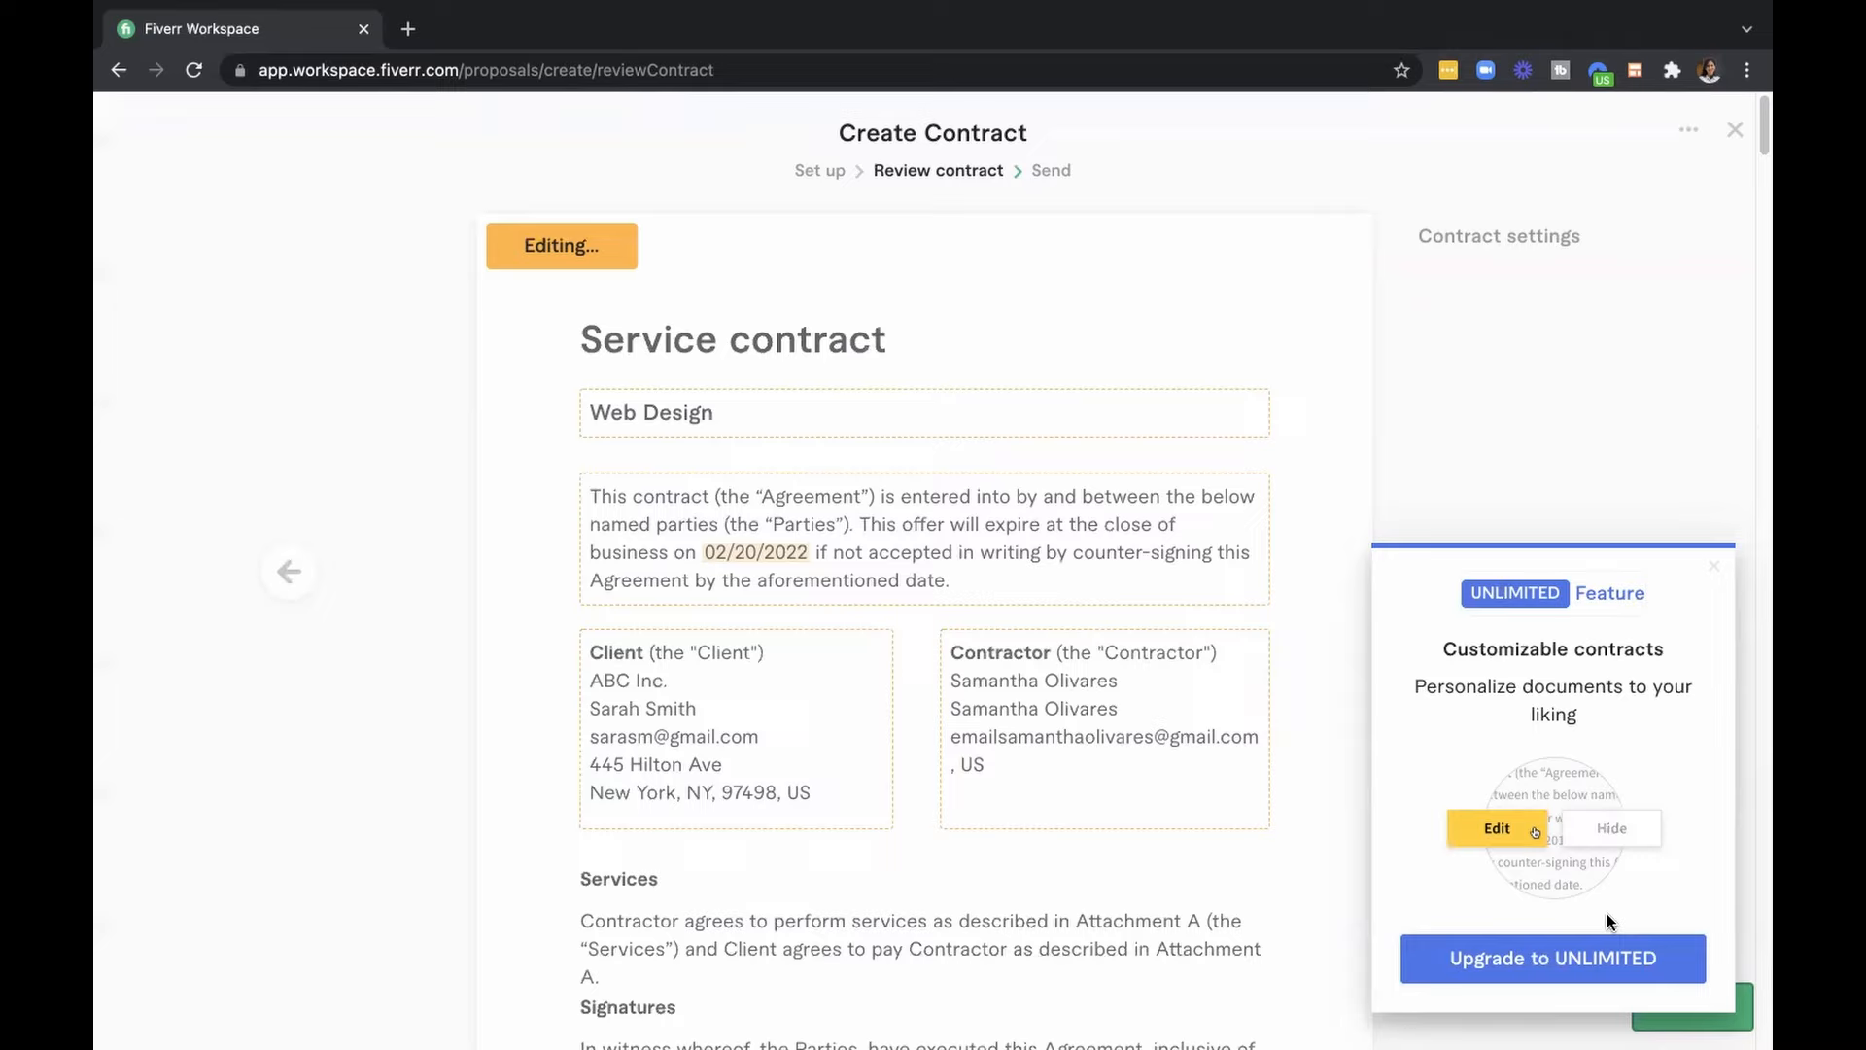
Dismiss the upgrade offer and set the service contract's expiration date to 02/25/2022.
{"action": "left_click", "coordinate": [1714, 568]}
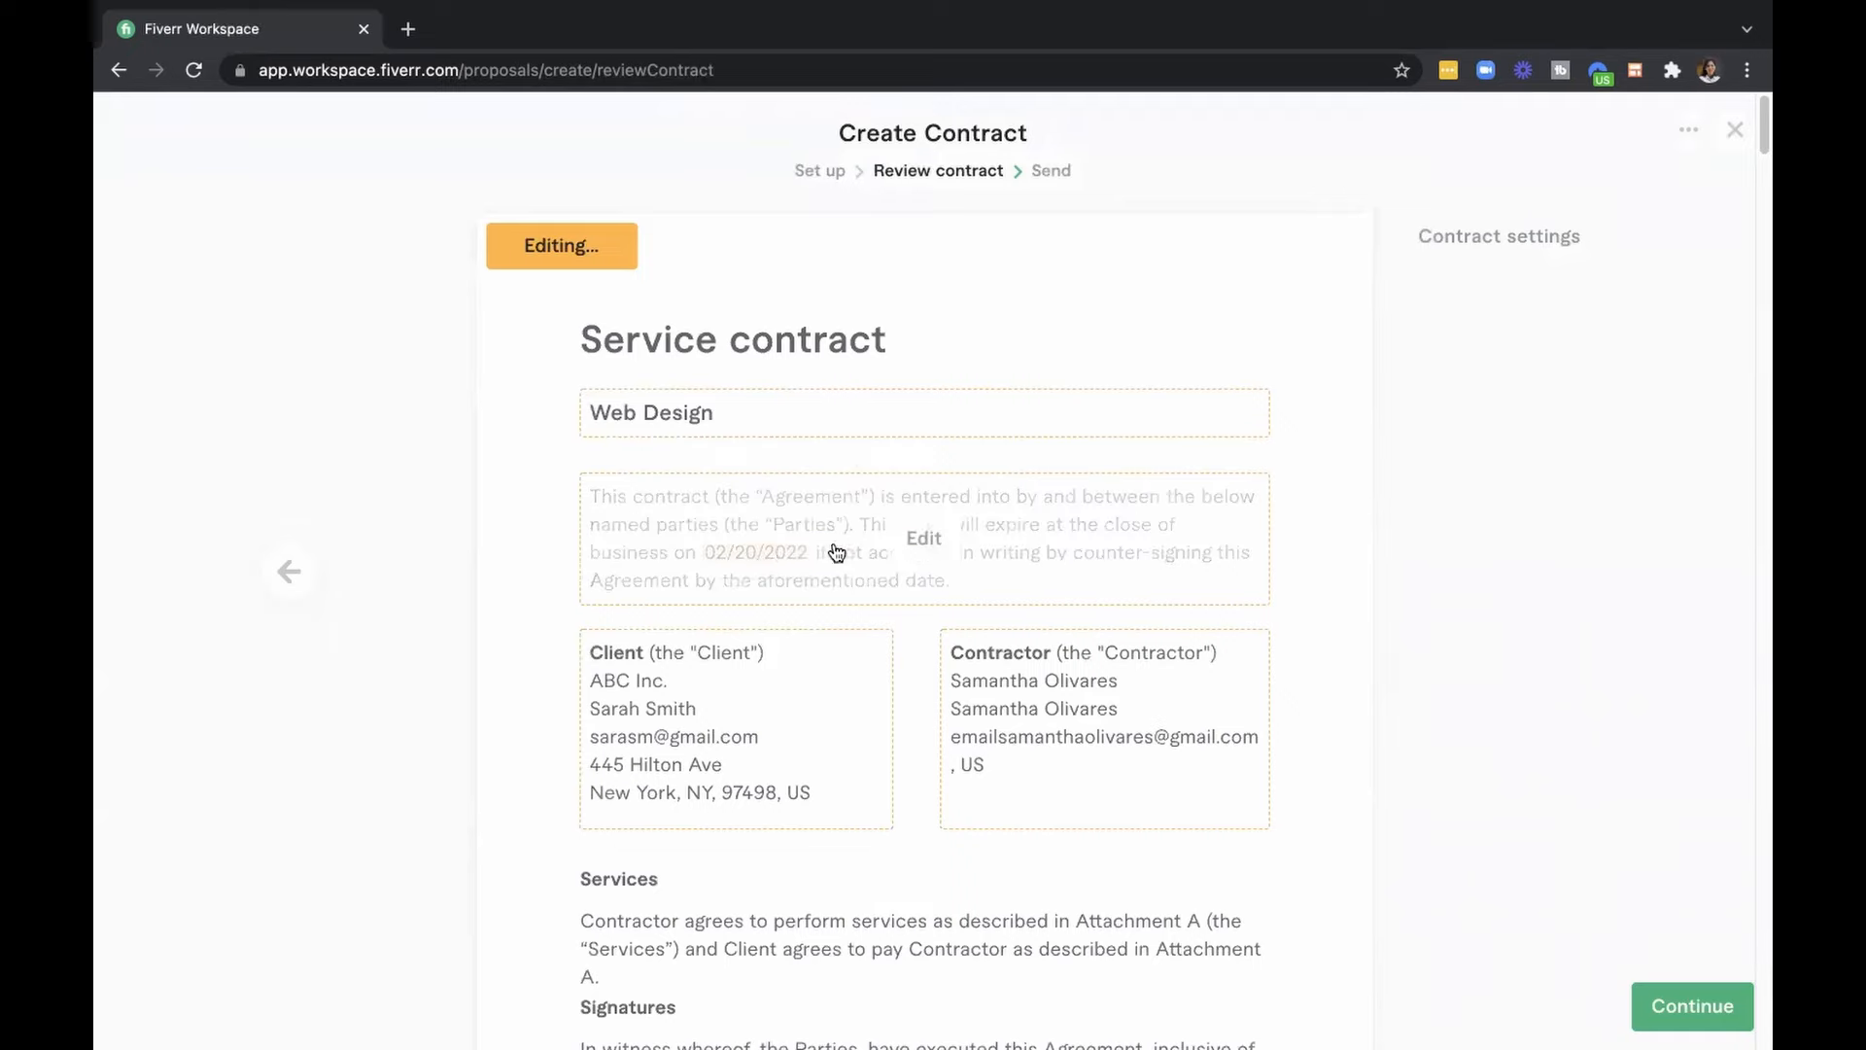
{"action": "left_click", "coordinate": [923, 538]}
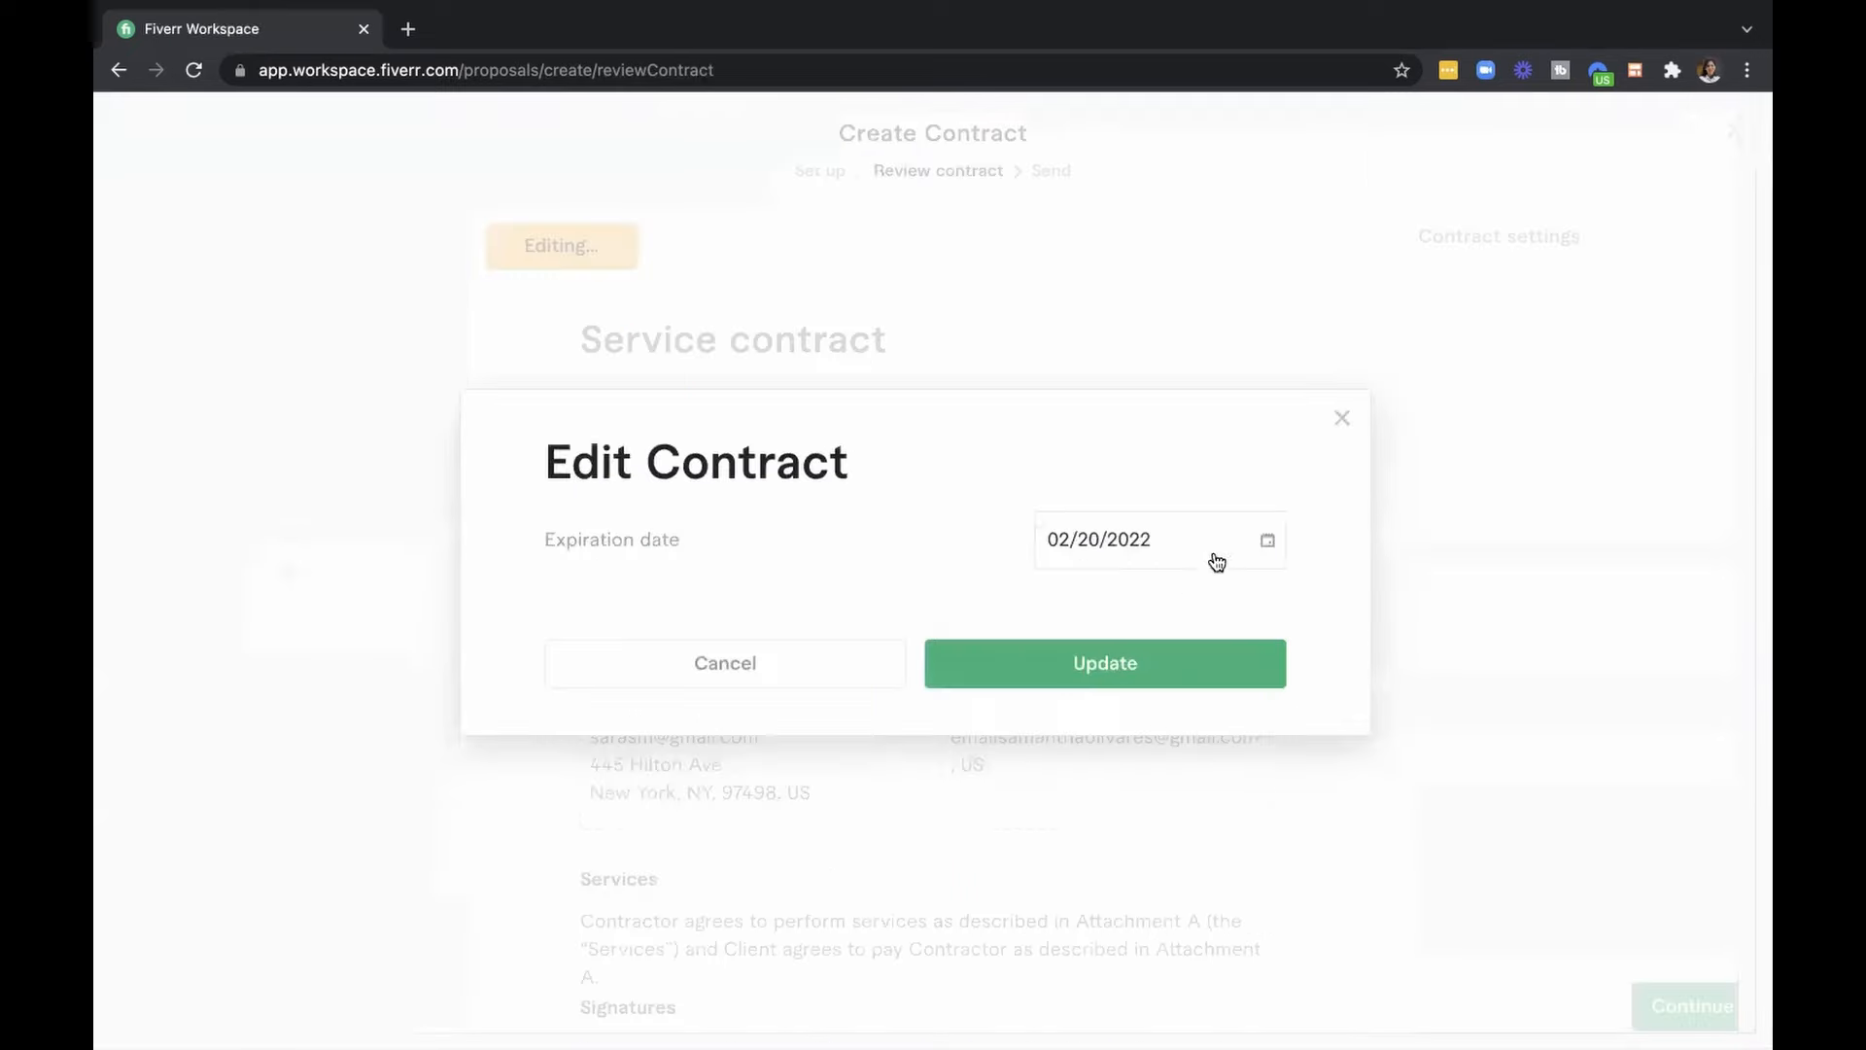
{"action": "left_click", "coordinate": [1254, 544]}
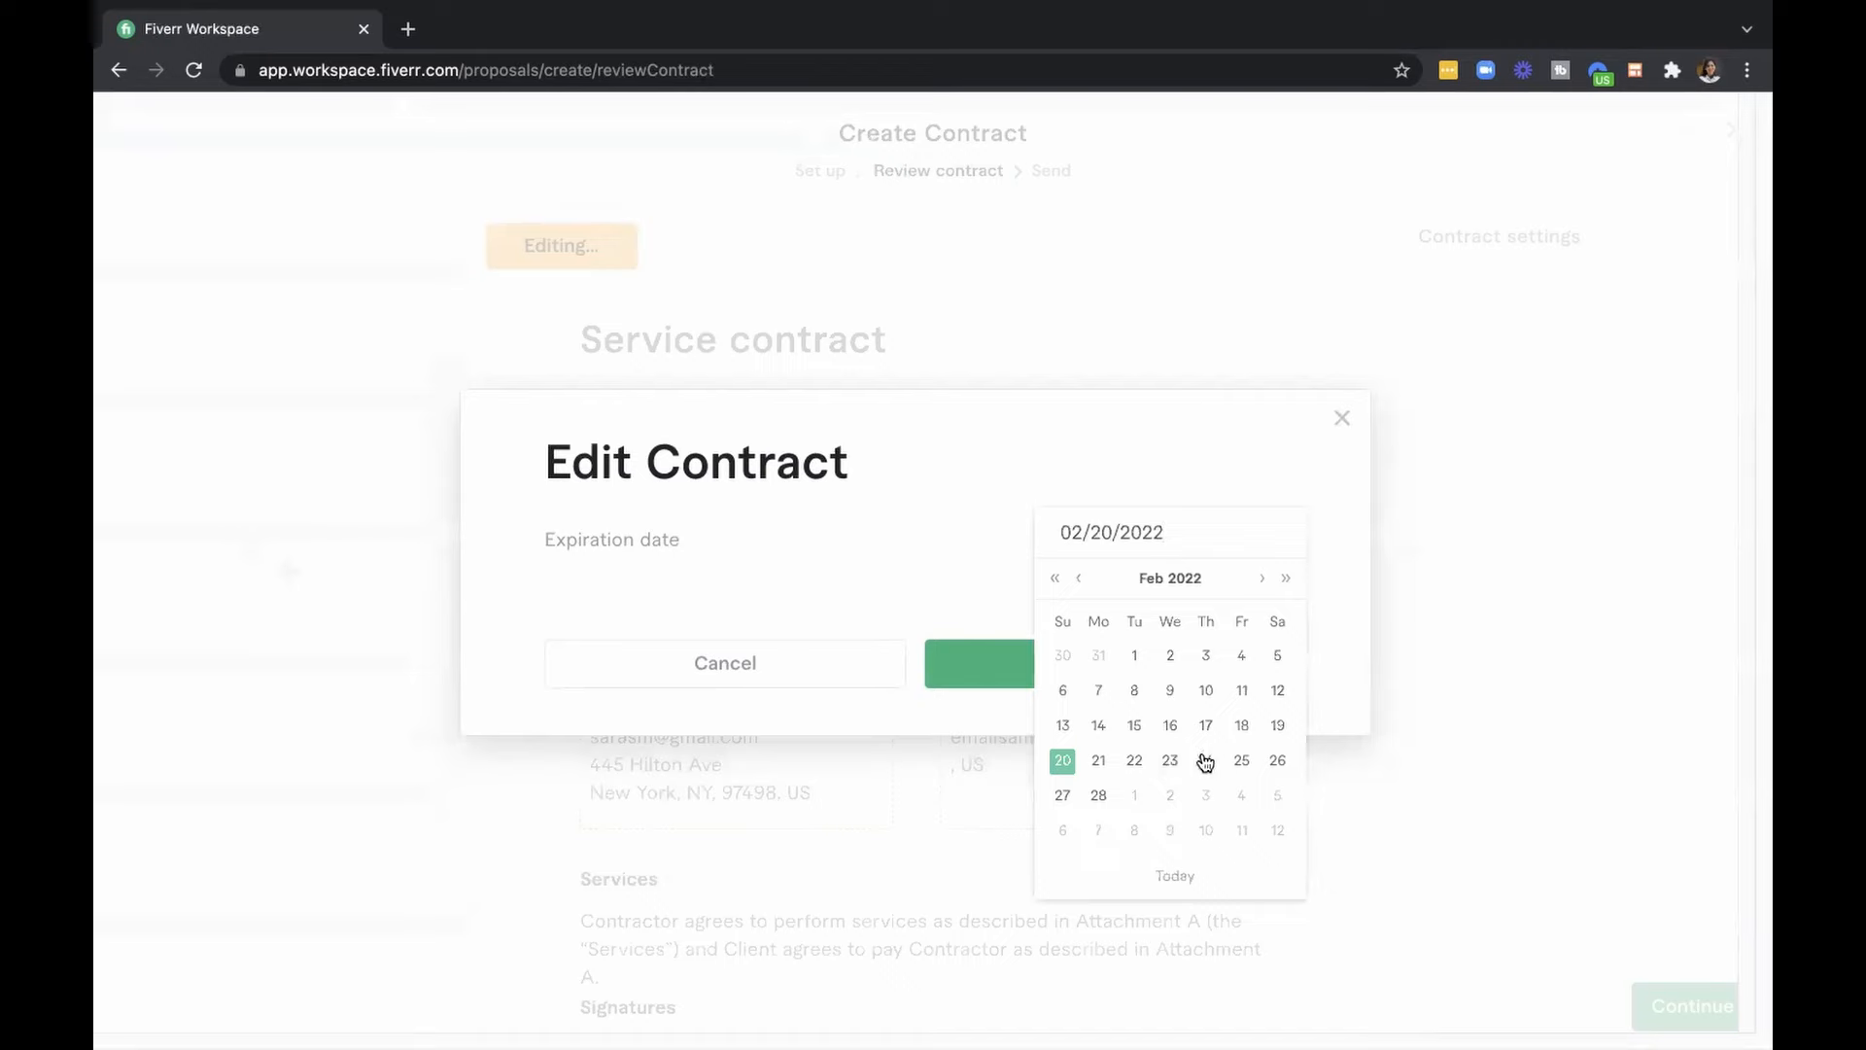
{"action": "left_click", "coordinate": [1242, 760]}
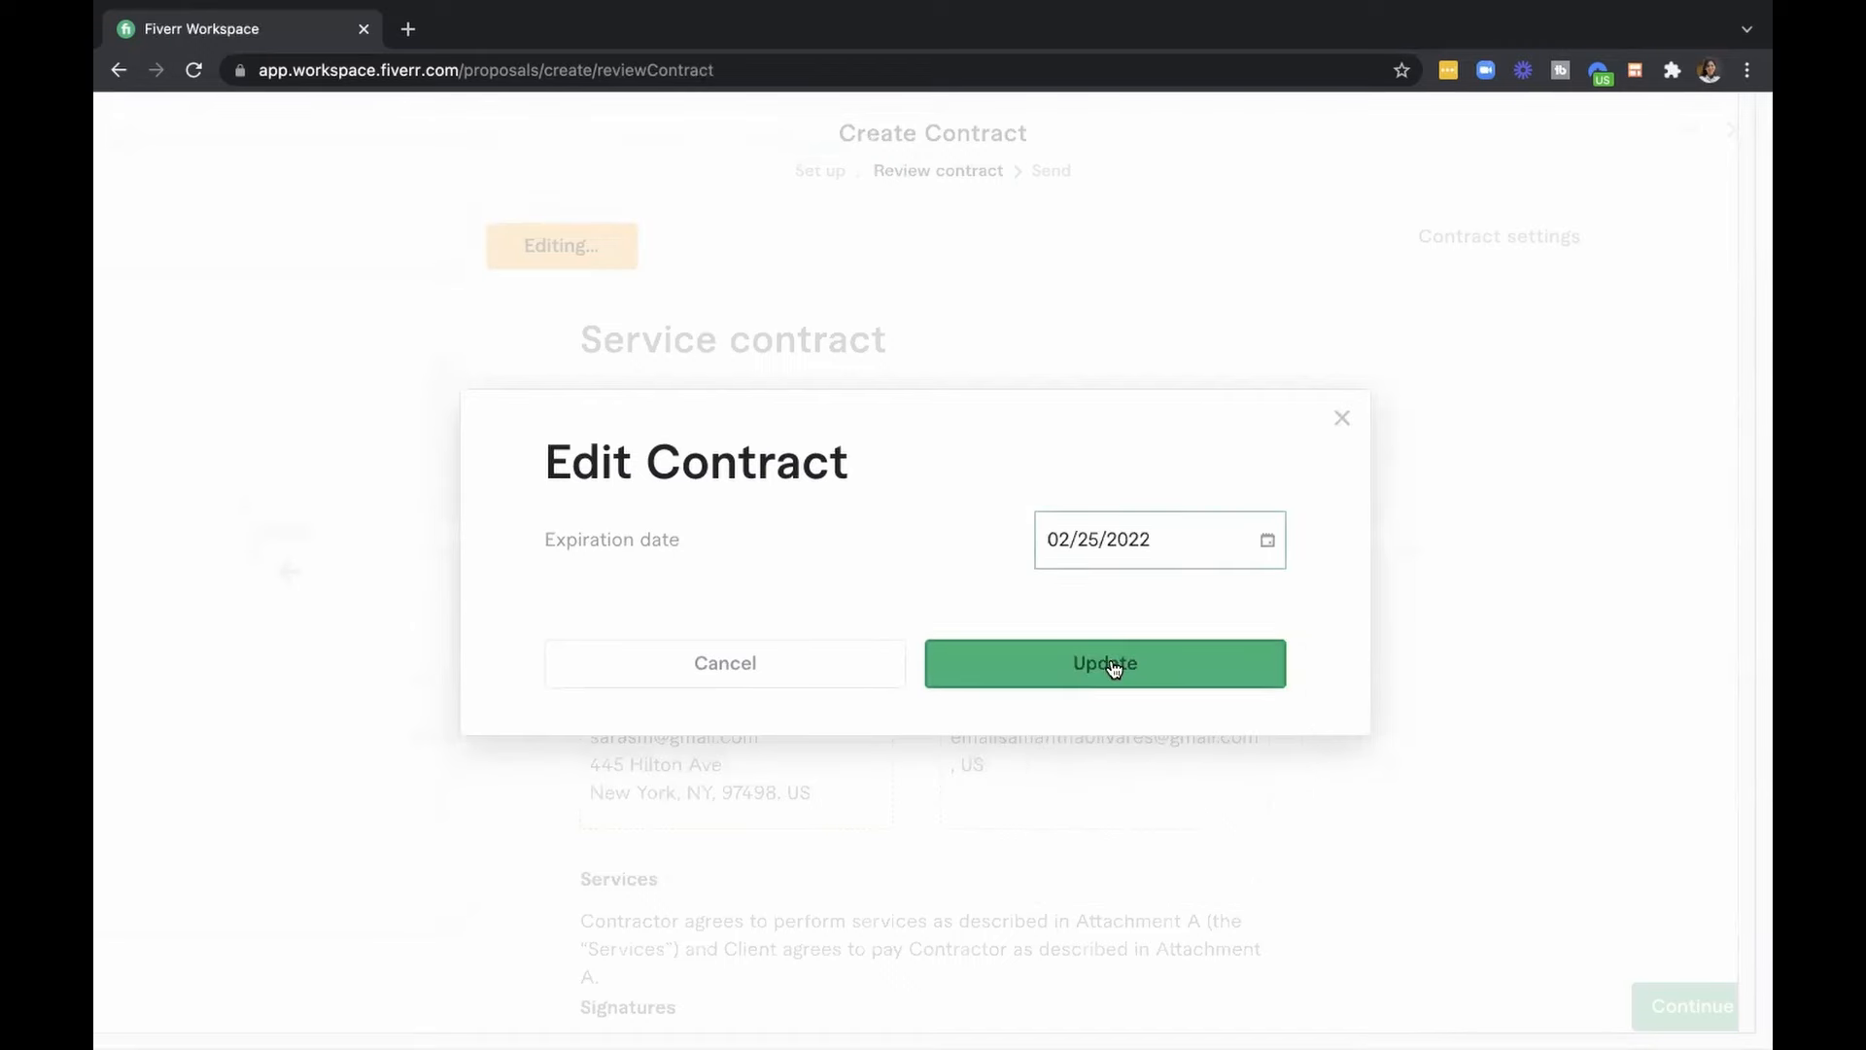
{"action": "left_click", "coordinate": [1114, 669]}
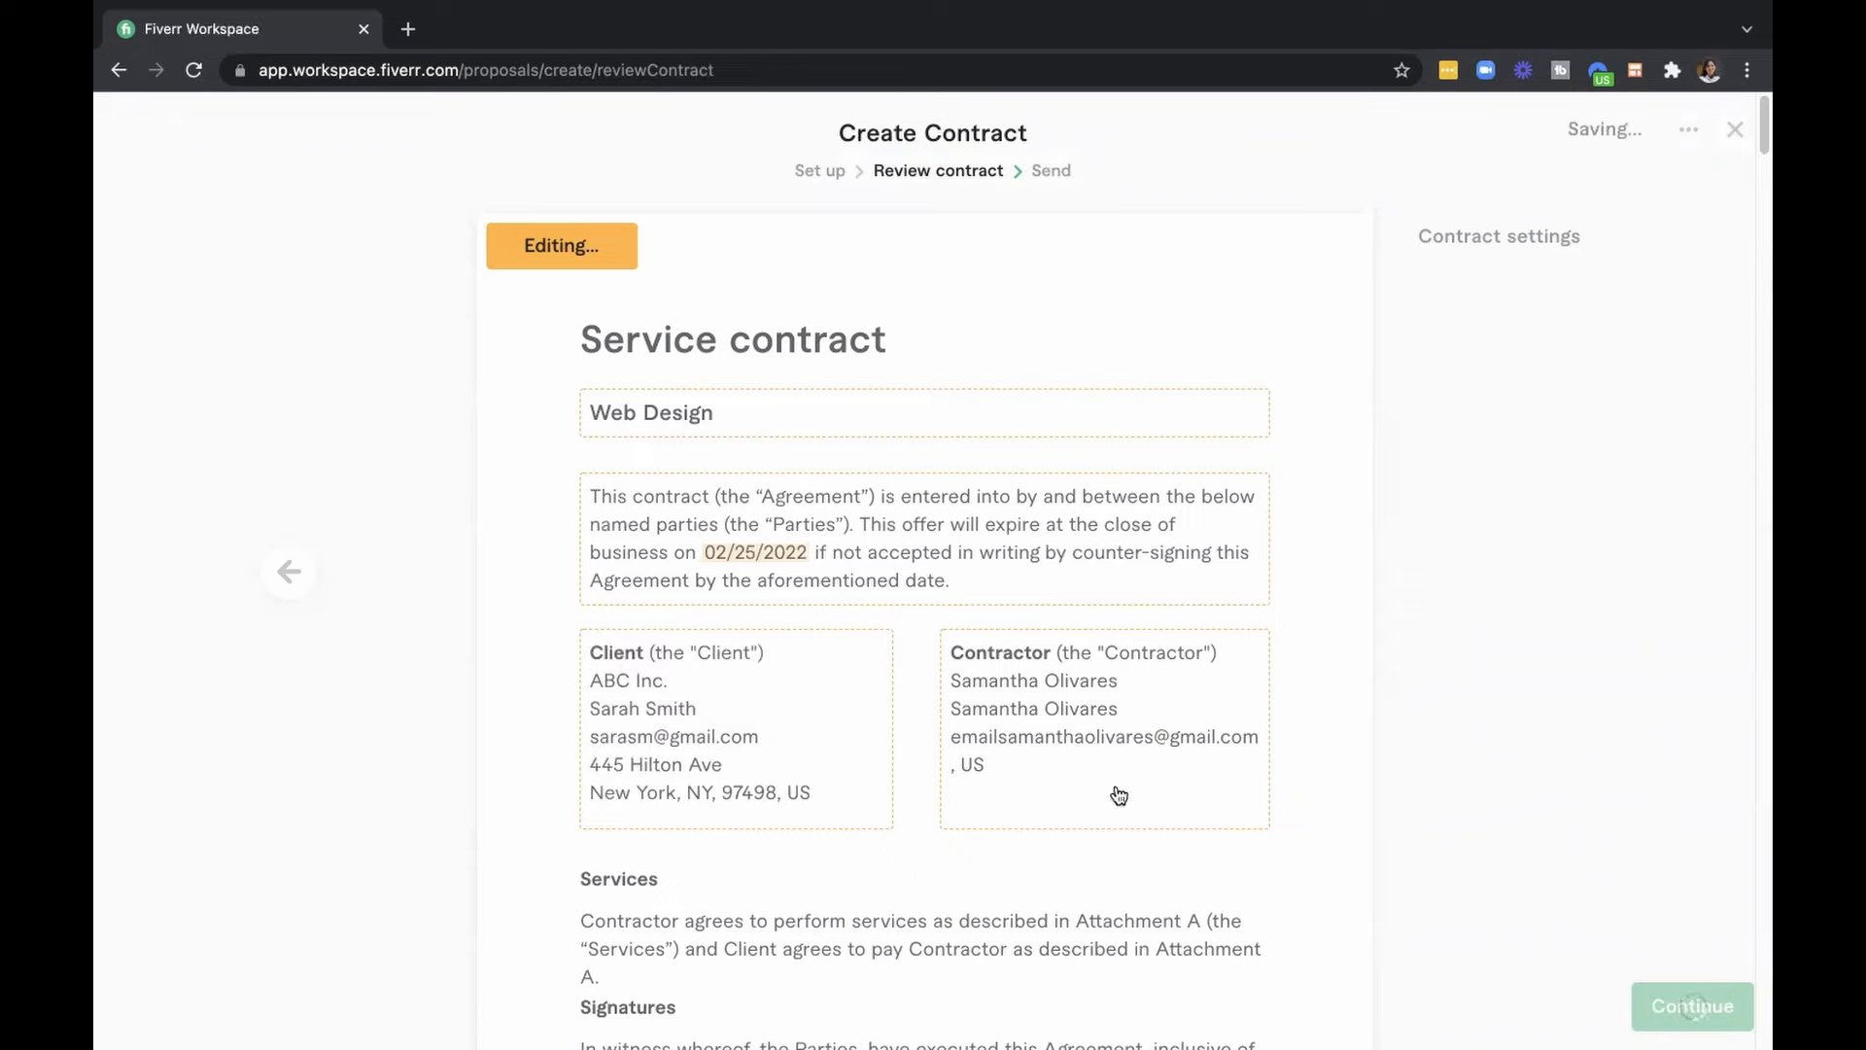
Read through the contract's signature section, Attachment A services and Attachment B terms and conditions, and return to the signatures.
{"action": "scroll", "coordinate": [1555, 726], "scroll_direction": "down", "scroll_amount": 5}
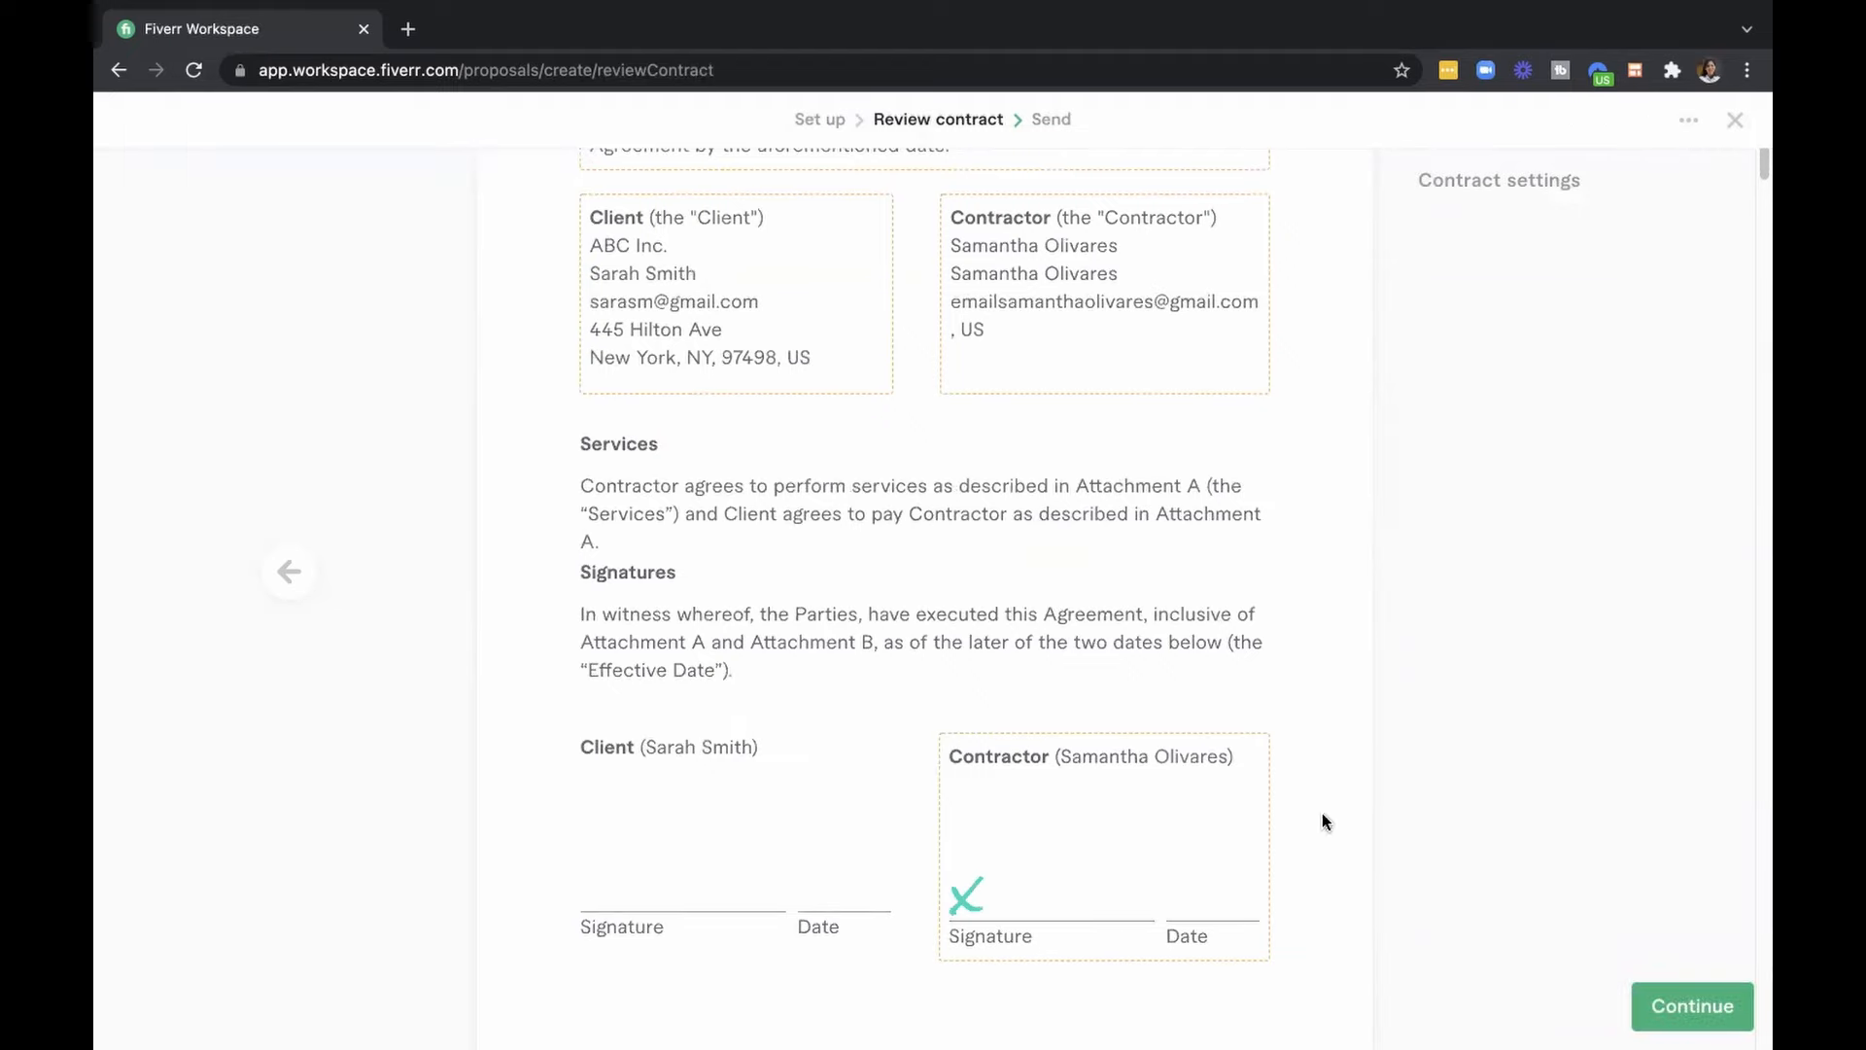
{"action": "scroll", "coordinate": [1567, 783], "scroll_direction": "down", "scroll_amount": 10}
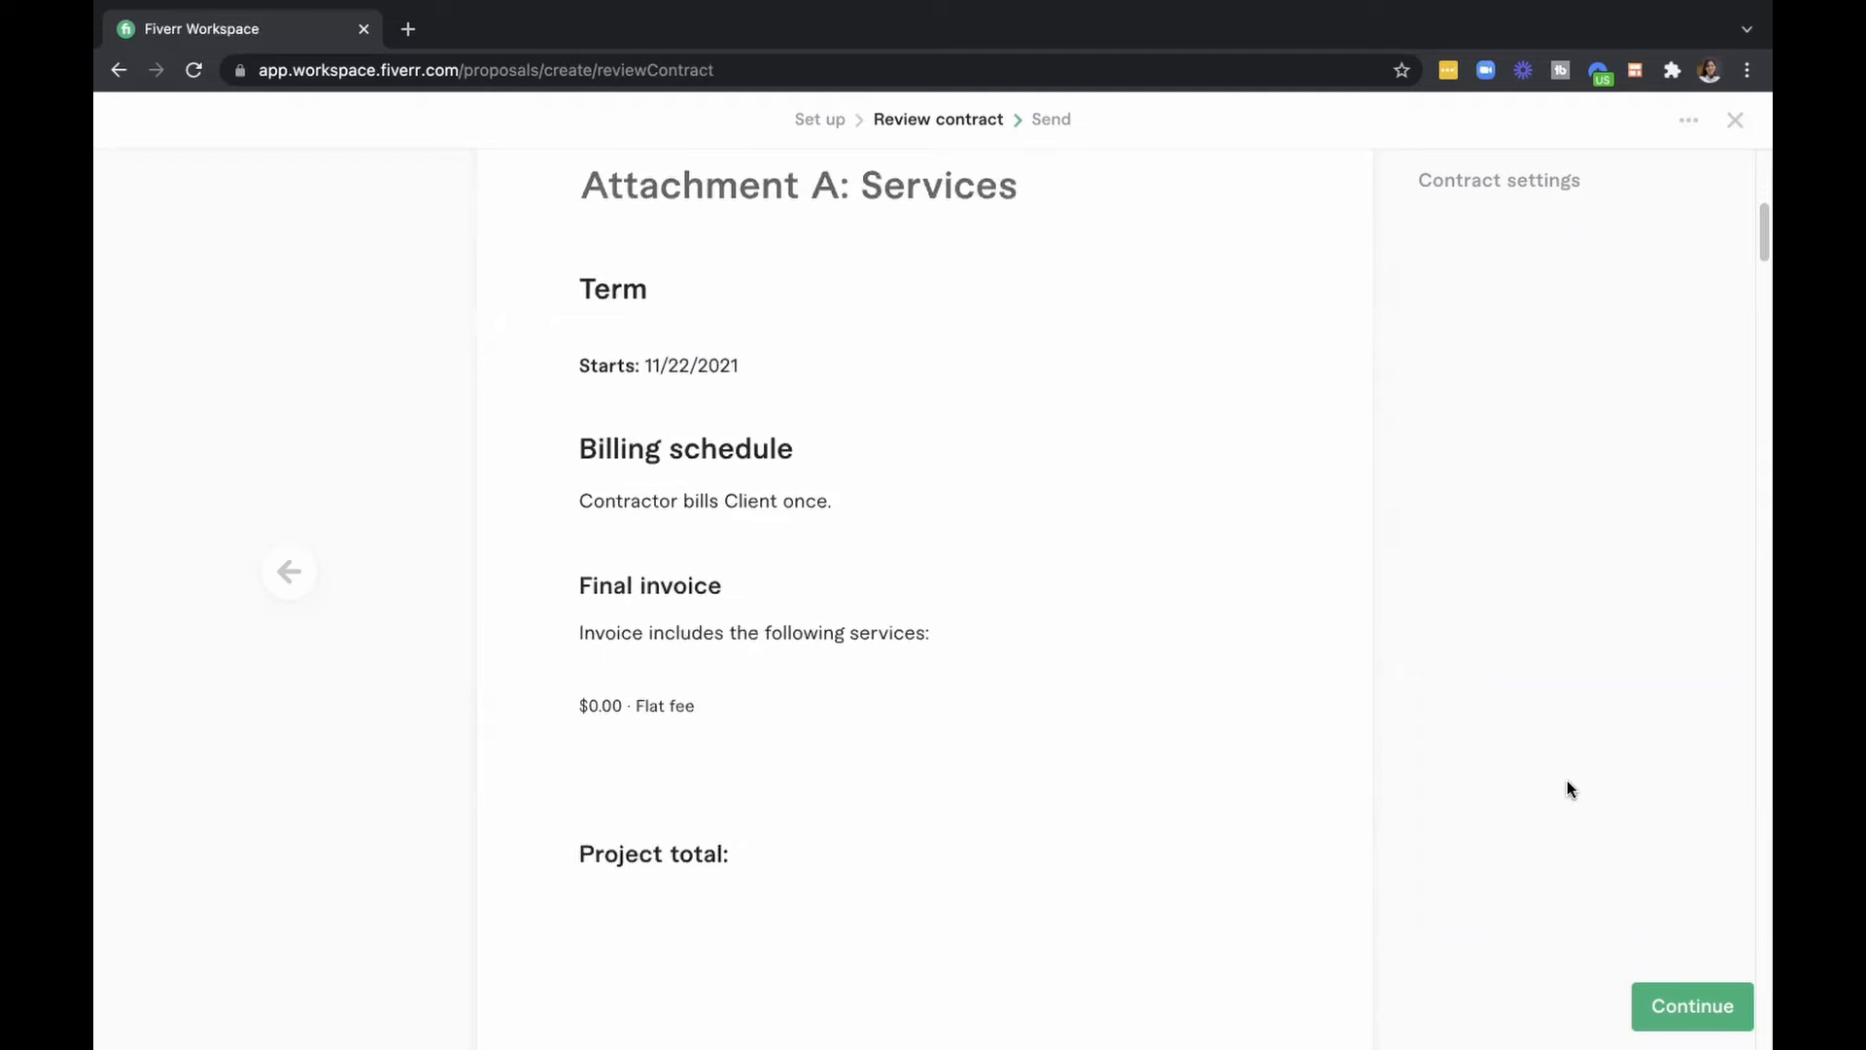
{"action": "scroll", "coordinate": [1566, 783], "scroll_direction": "down", "scroll_amount": 2}
{"action": "scroll", "coordinate": [1567, 782], "scroll_direction": "down", "scroll_amount": 7}
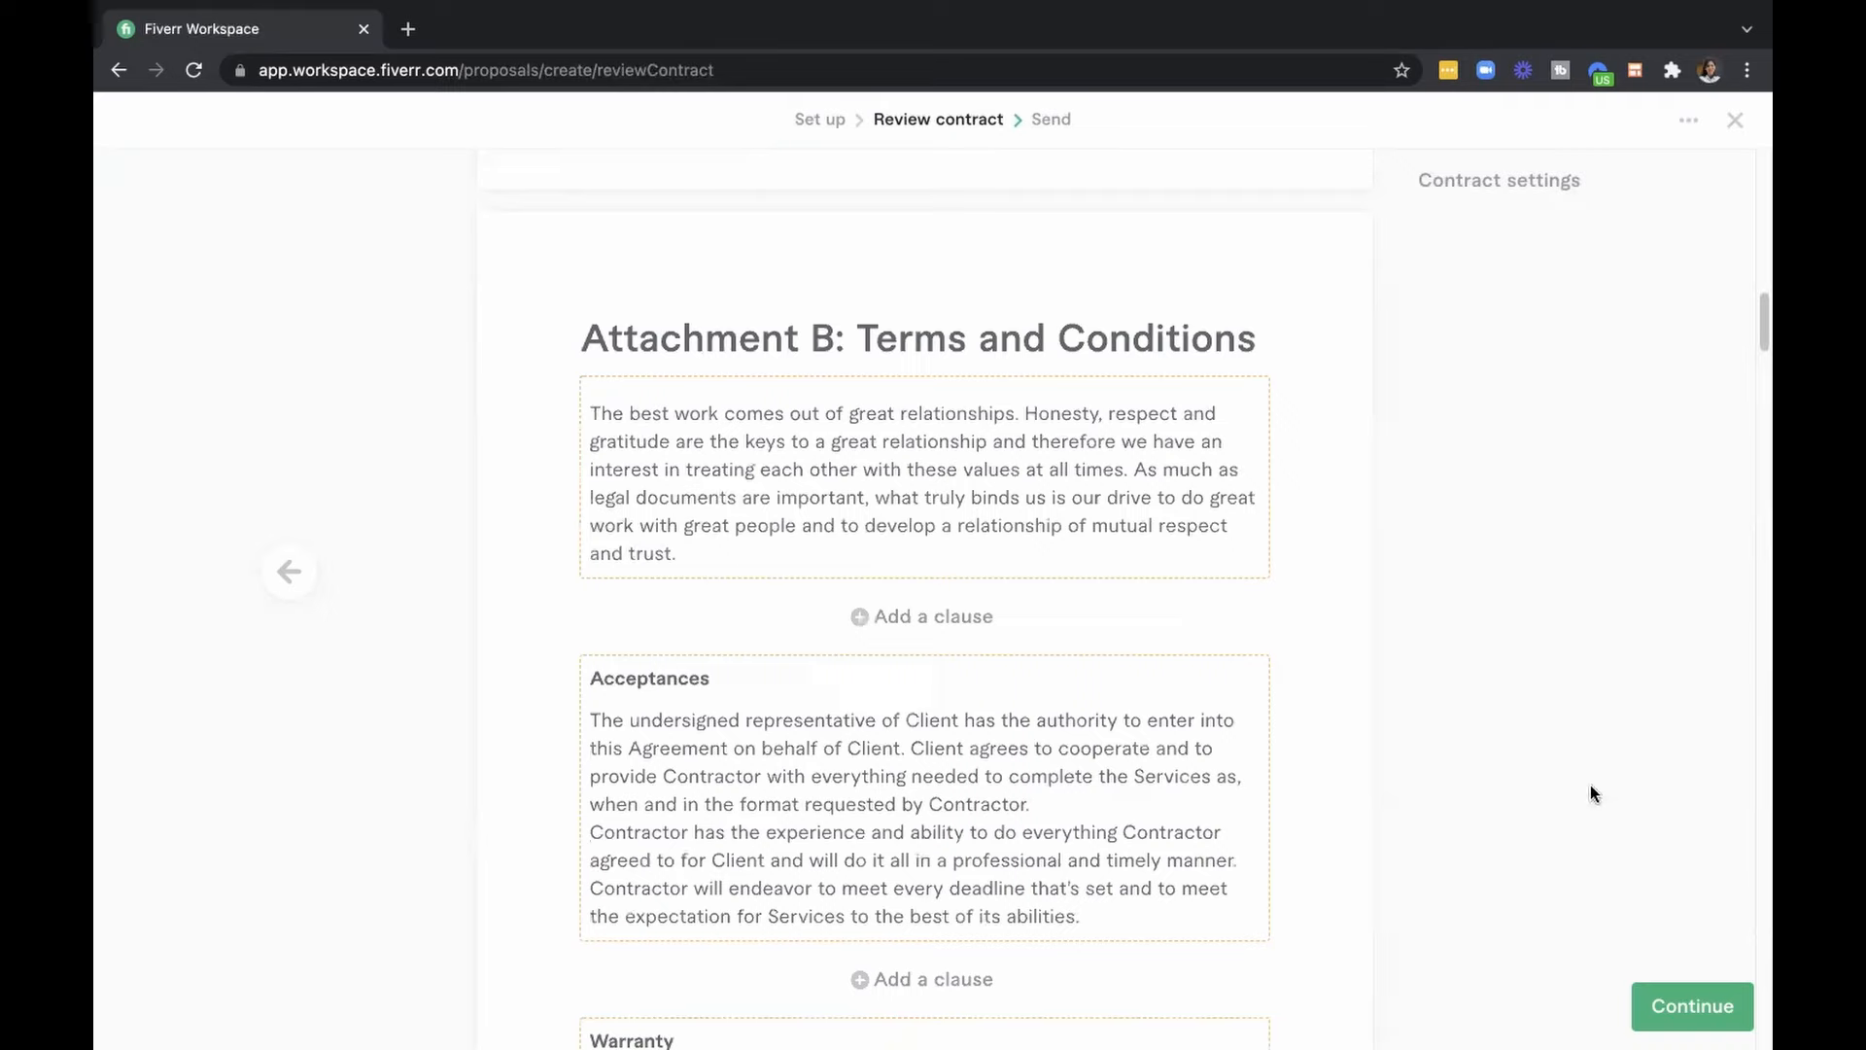
{"action": "scroll", "coordinate": [1613, 725], "scroll_direction": "up", "scroll_amount": 3}
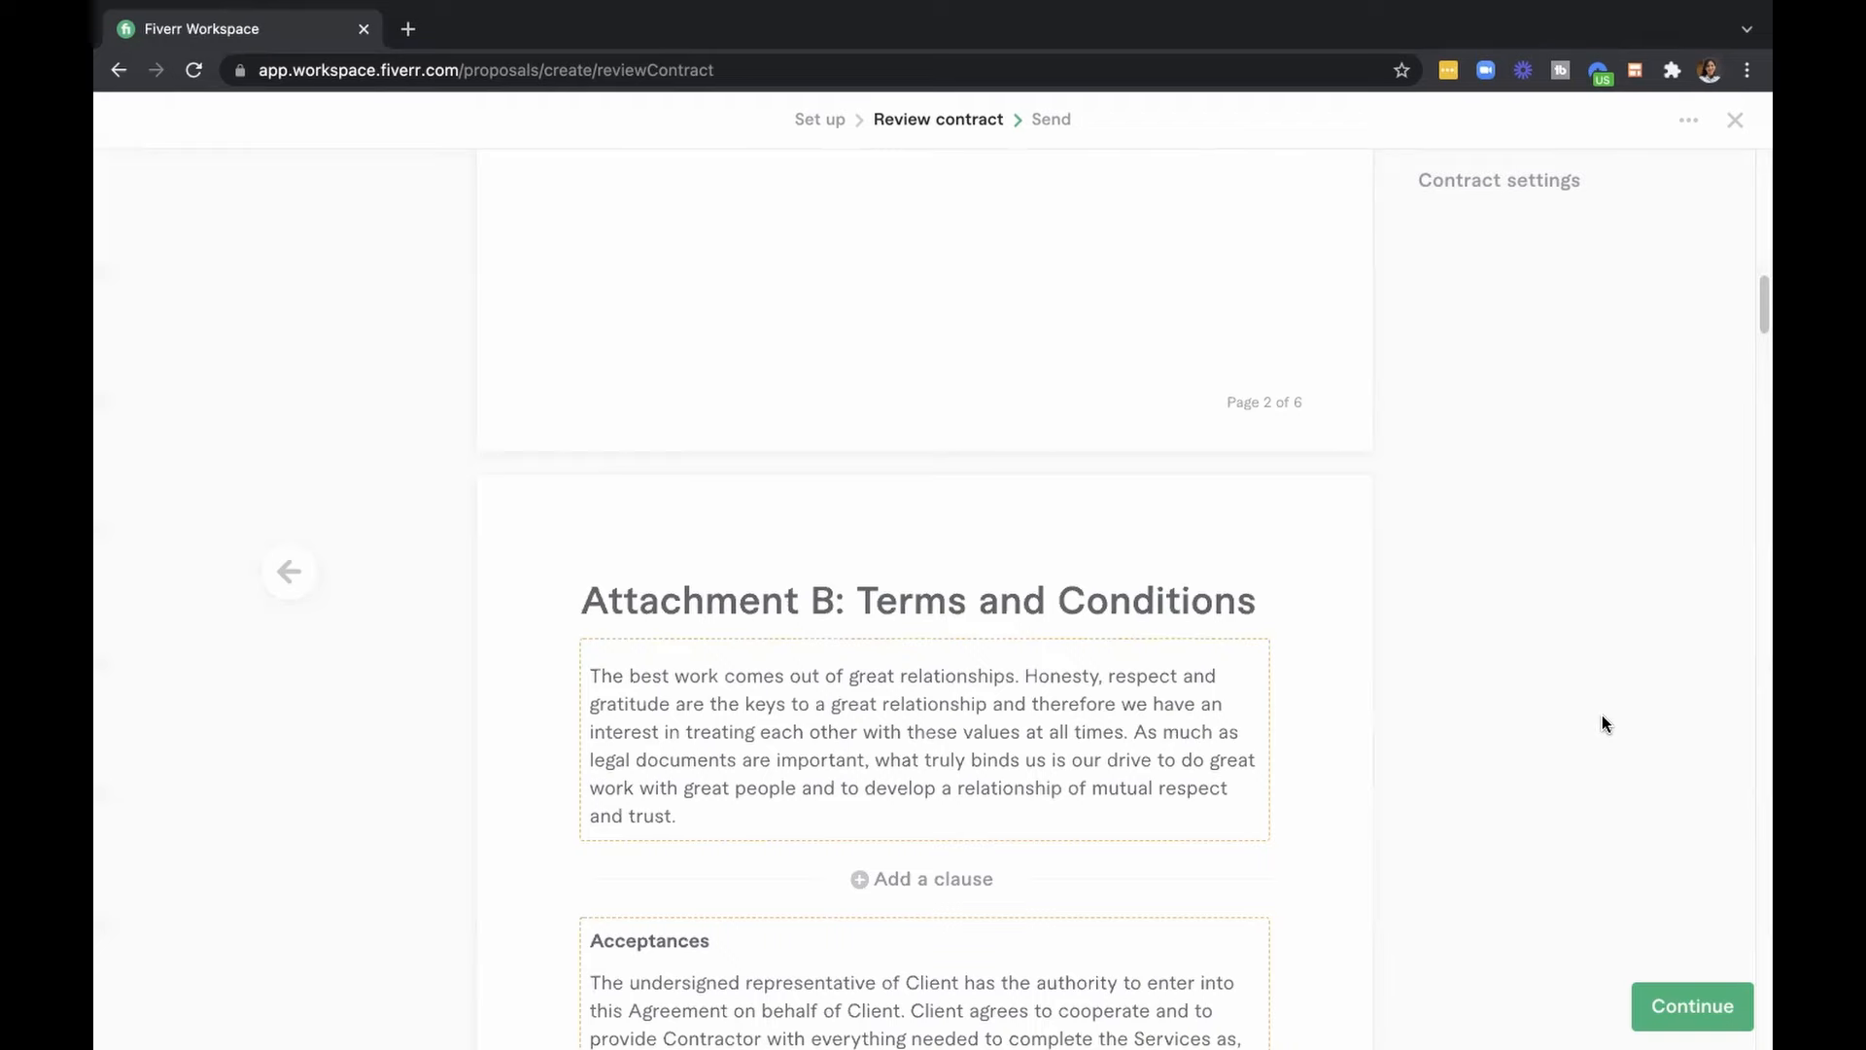
{"action": "scroll", "coordinate": [1583, 714], "scroll_direction": "down", "scroll_amount": 15}
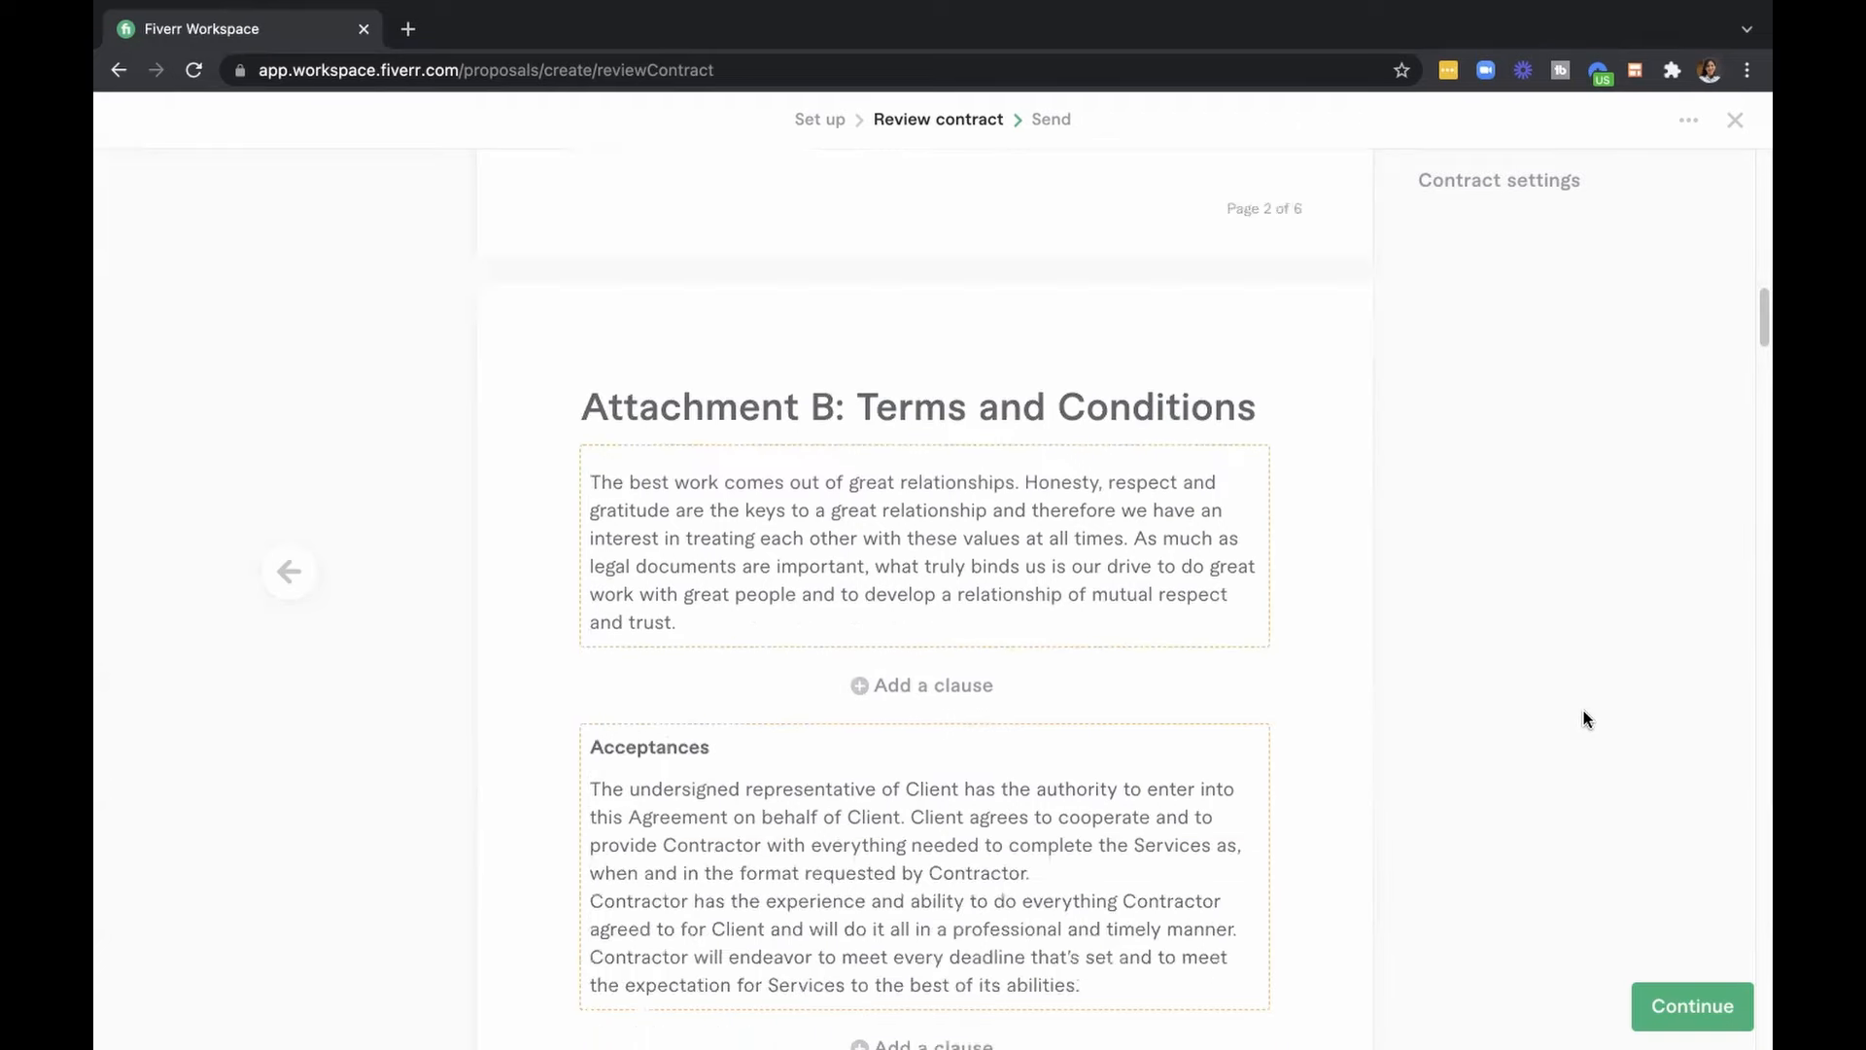
{"action": "scroll", "coordinate": [1584, 720], "scroll_direction": "down", "scroll_amount": 10}
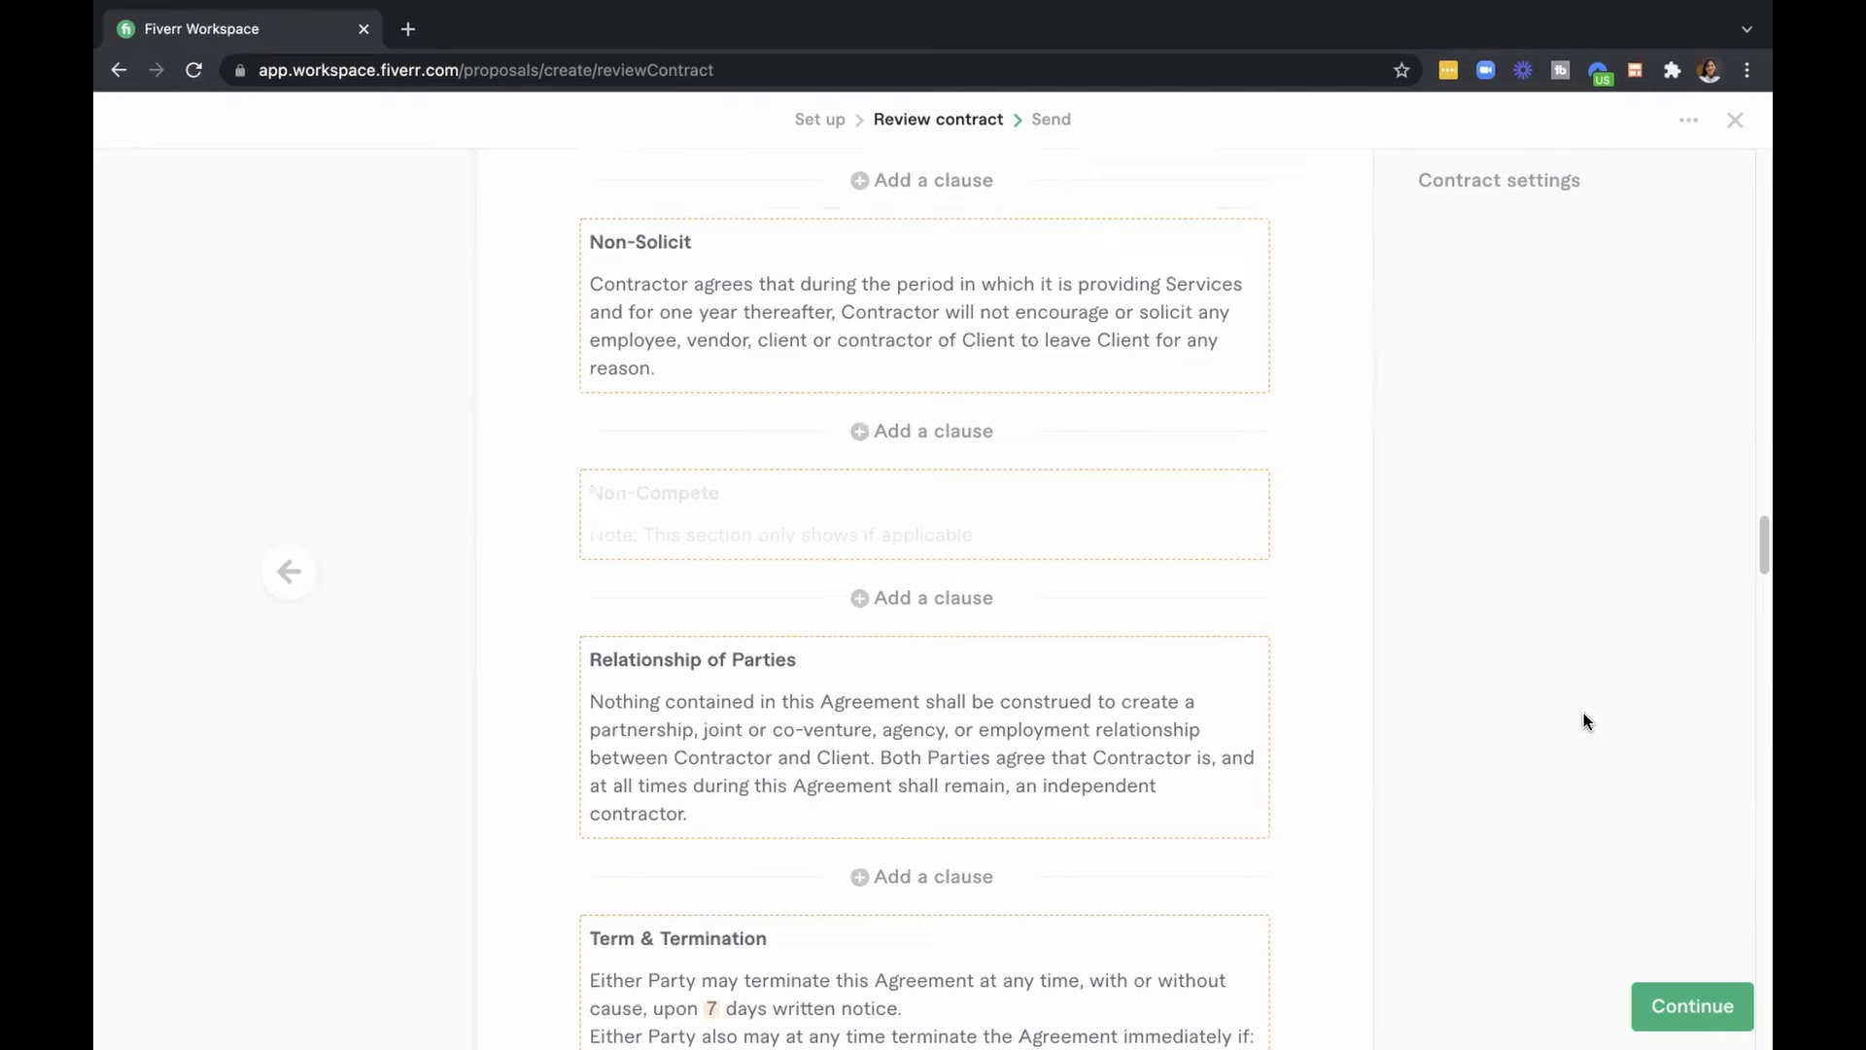
{"action": "scroll", "coordinate": [1583, 715], "scroll_direction": "up", "scroll_amount": 8}
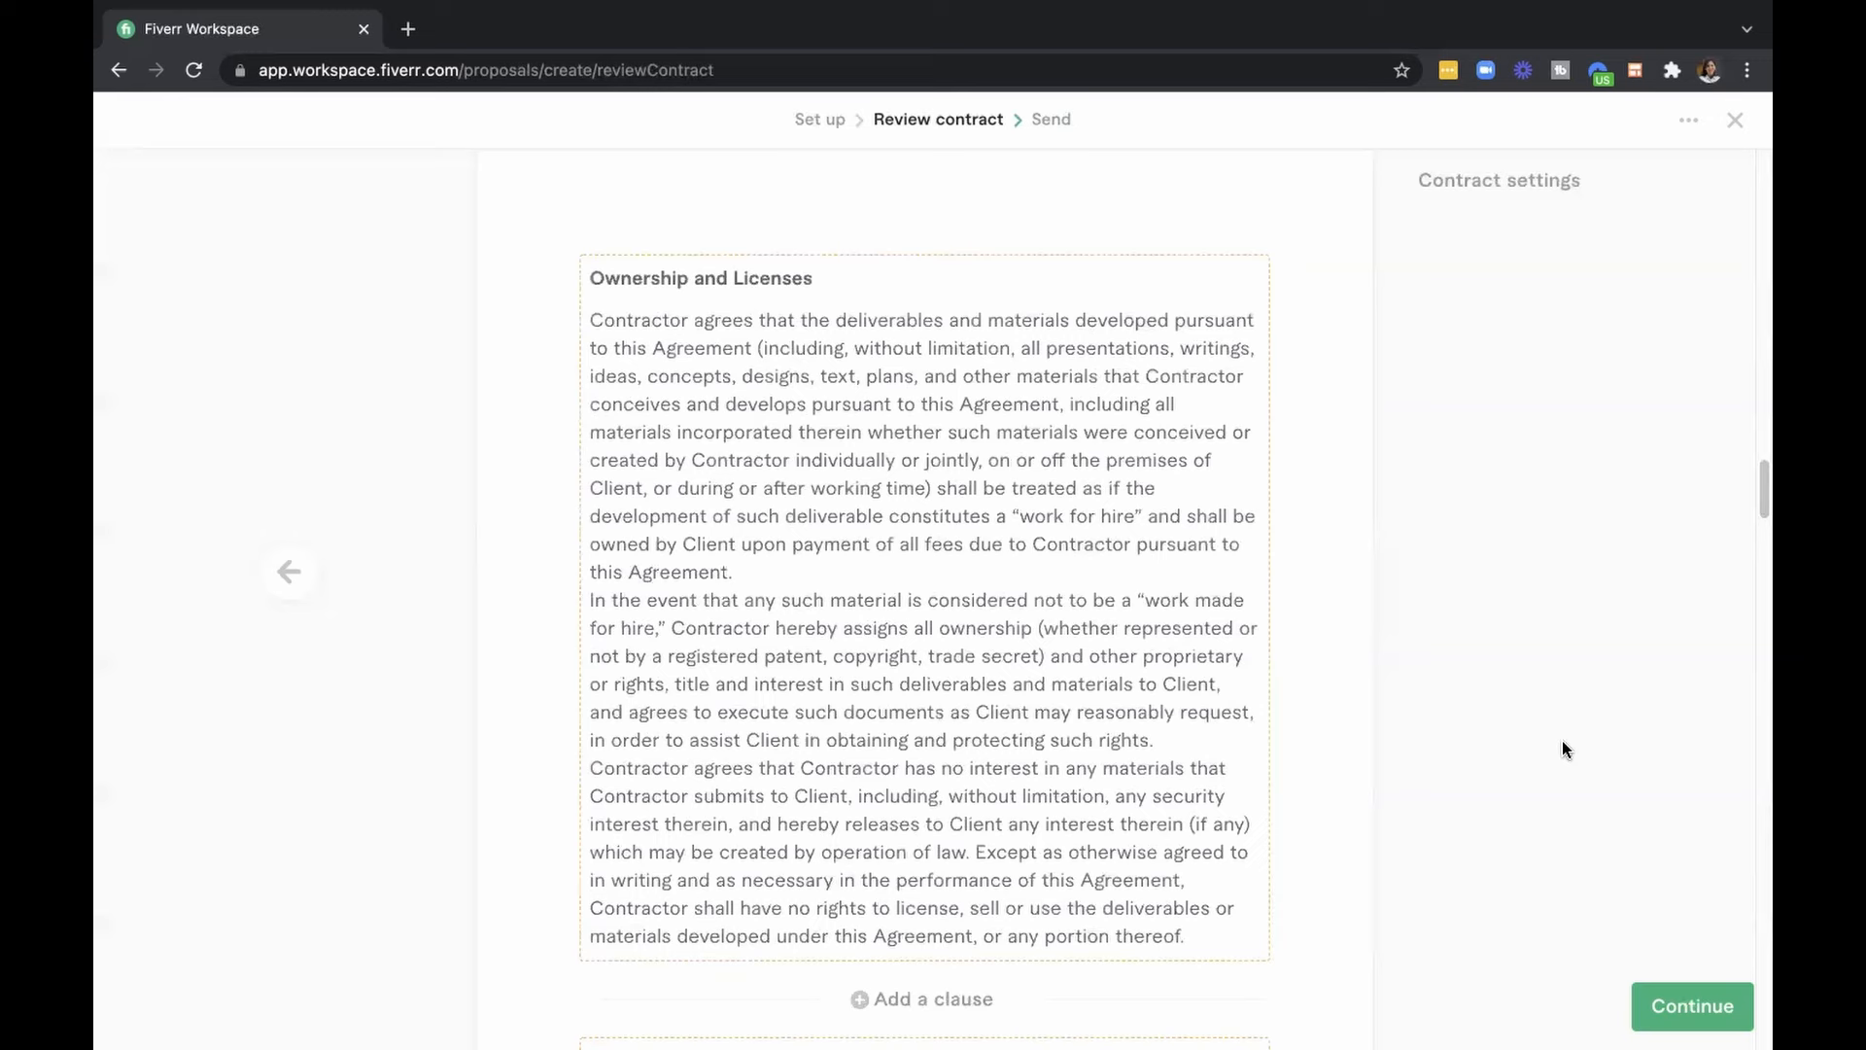
{"action": "scroll", "coordinate": [1571, 748], "scroll_direction": "up", "scroll_amount": 15}
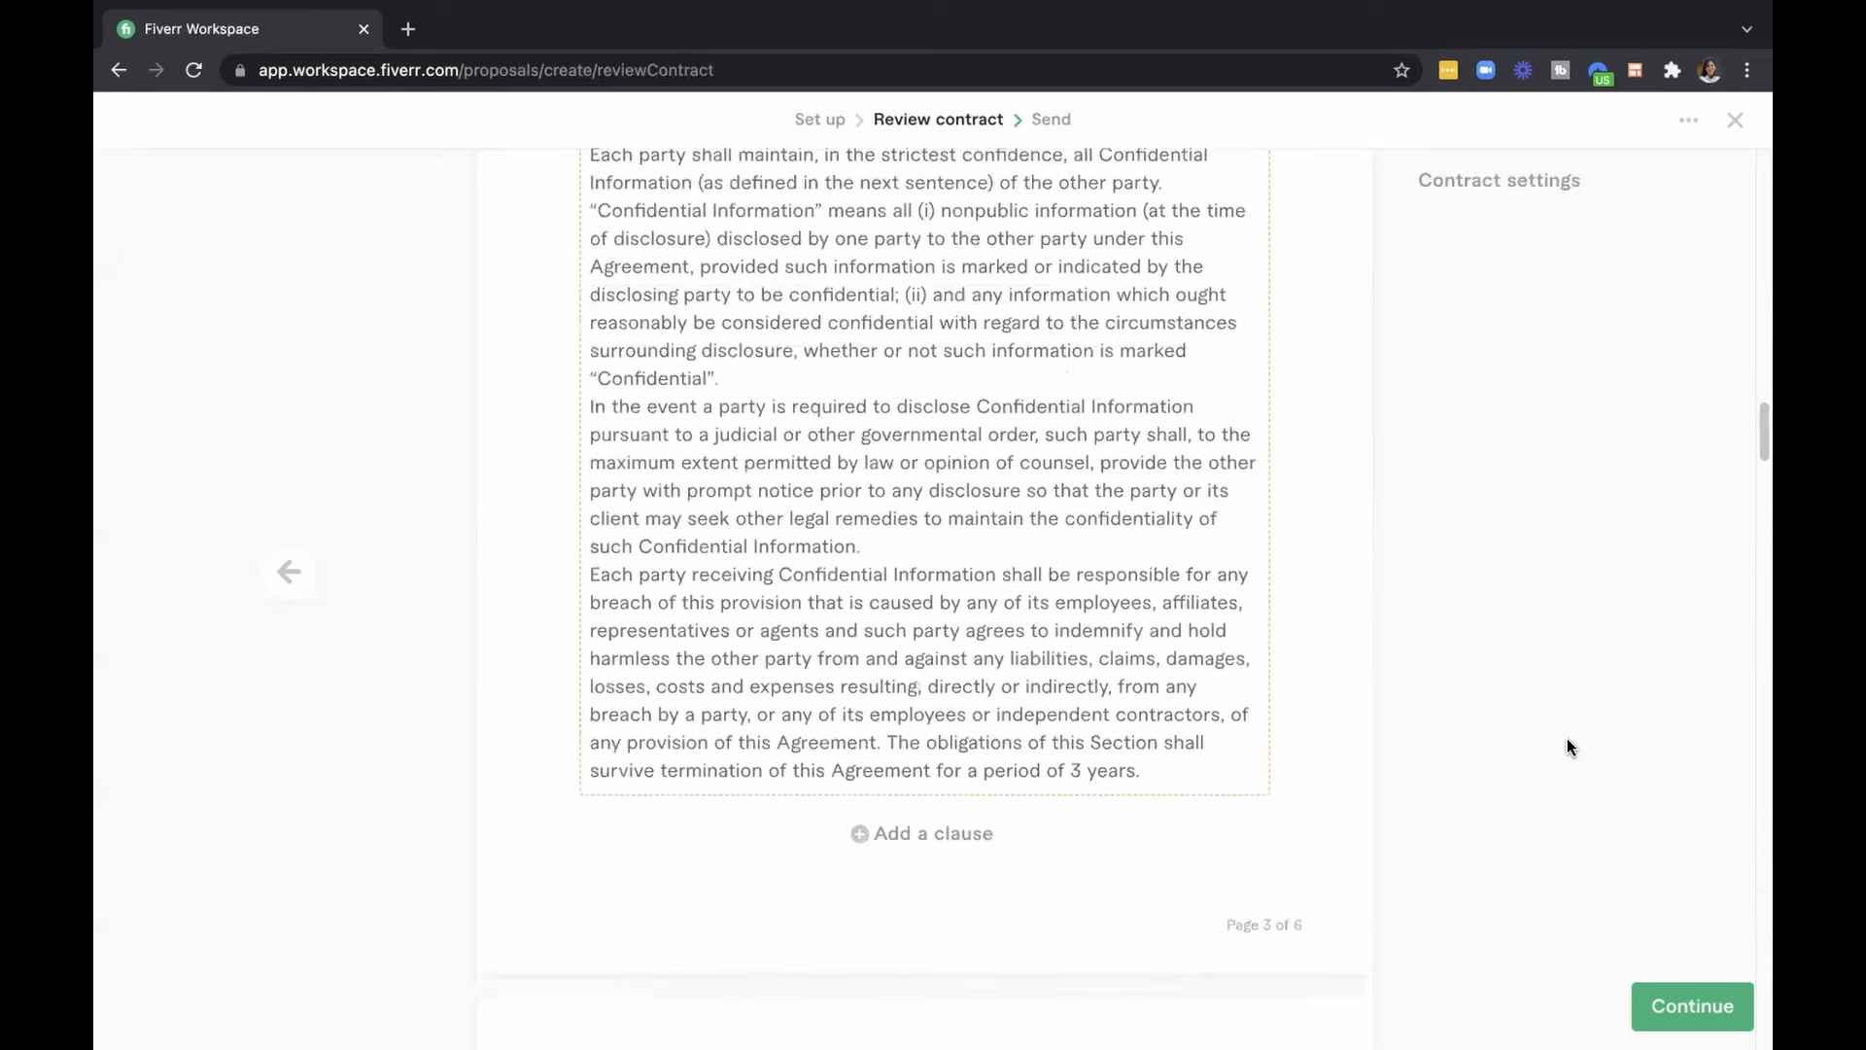
{"action": "scroll", "coordinate": [1567, 746], "scroll_direction": "up", "scroll_amount": 12}
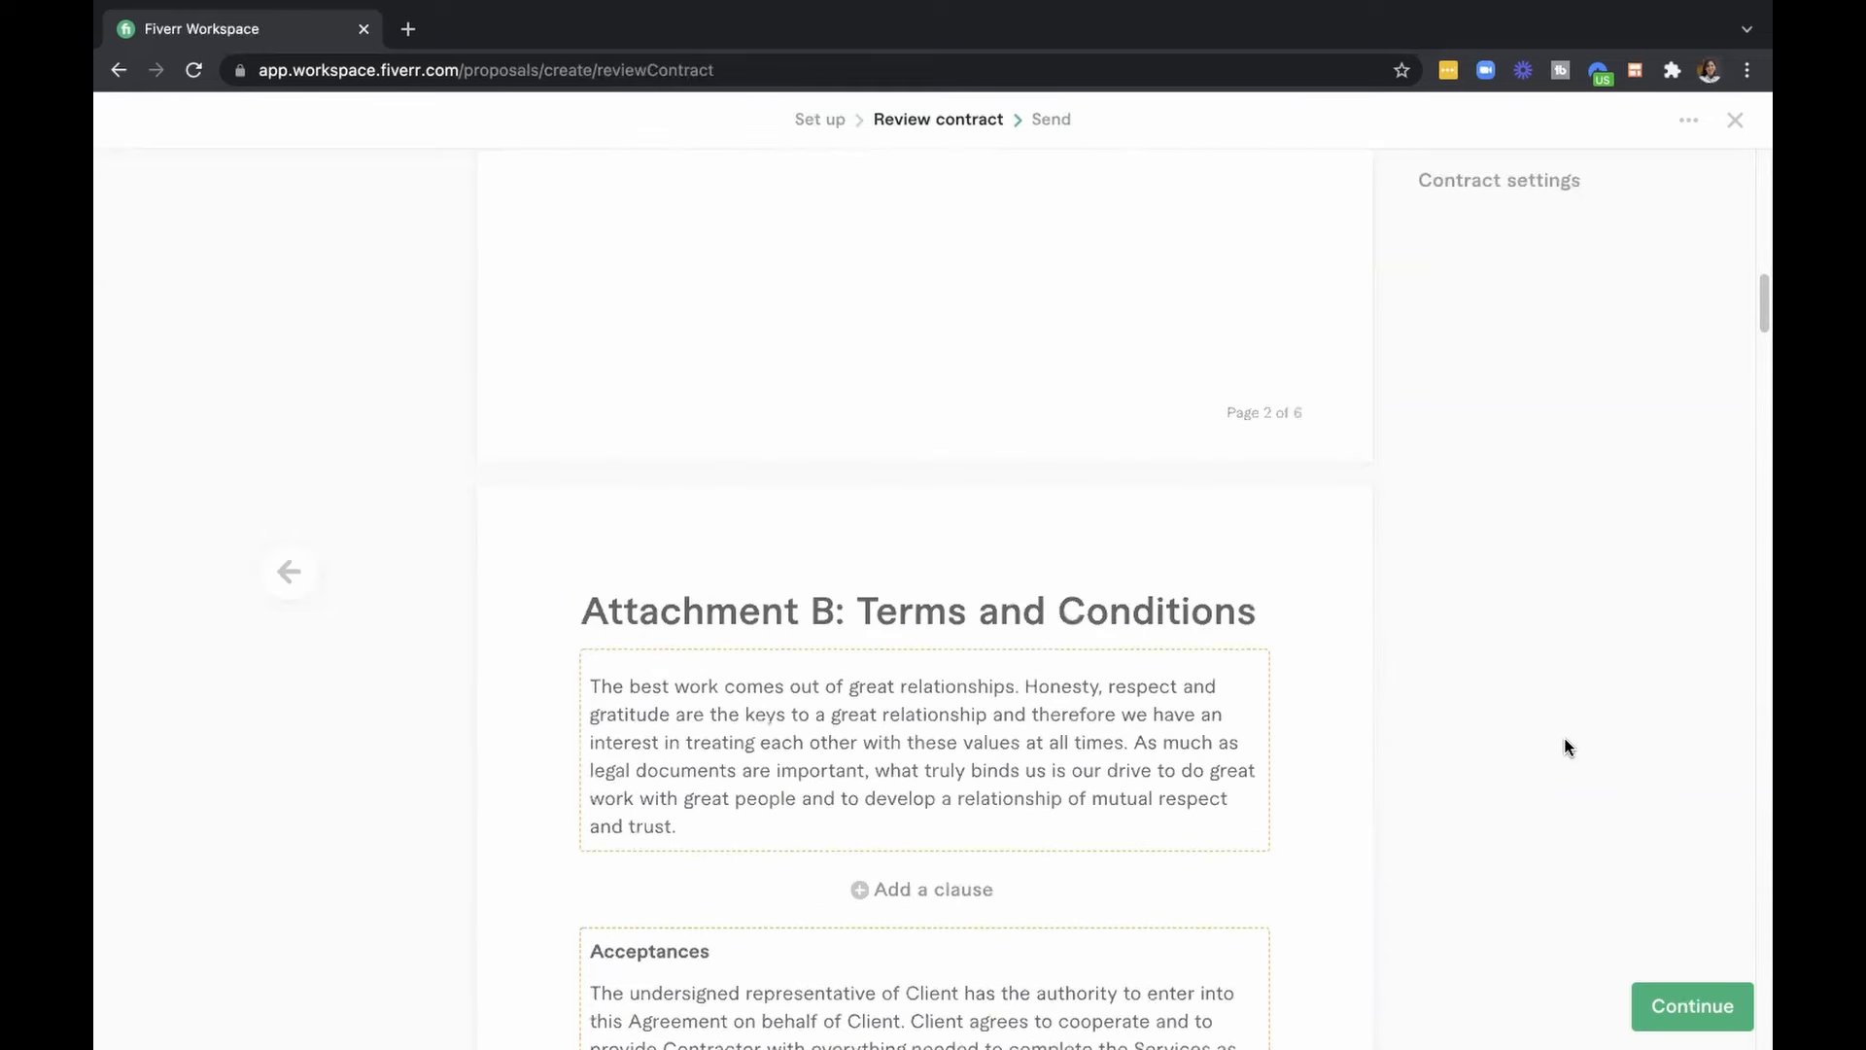
{"action": "scroll", "coordinate": [1565, 747], "scroll_direction": "up", "scroll_amount": 15}
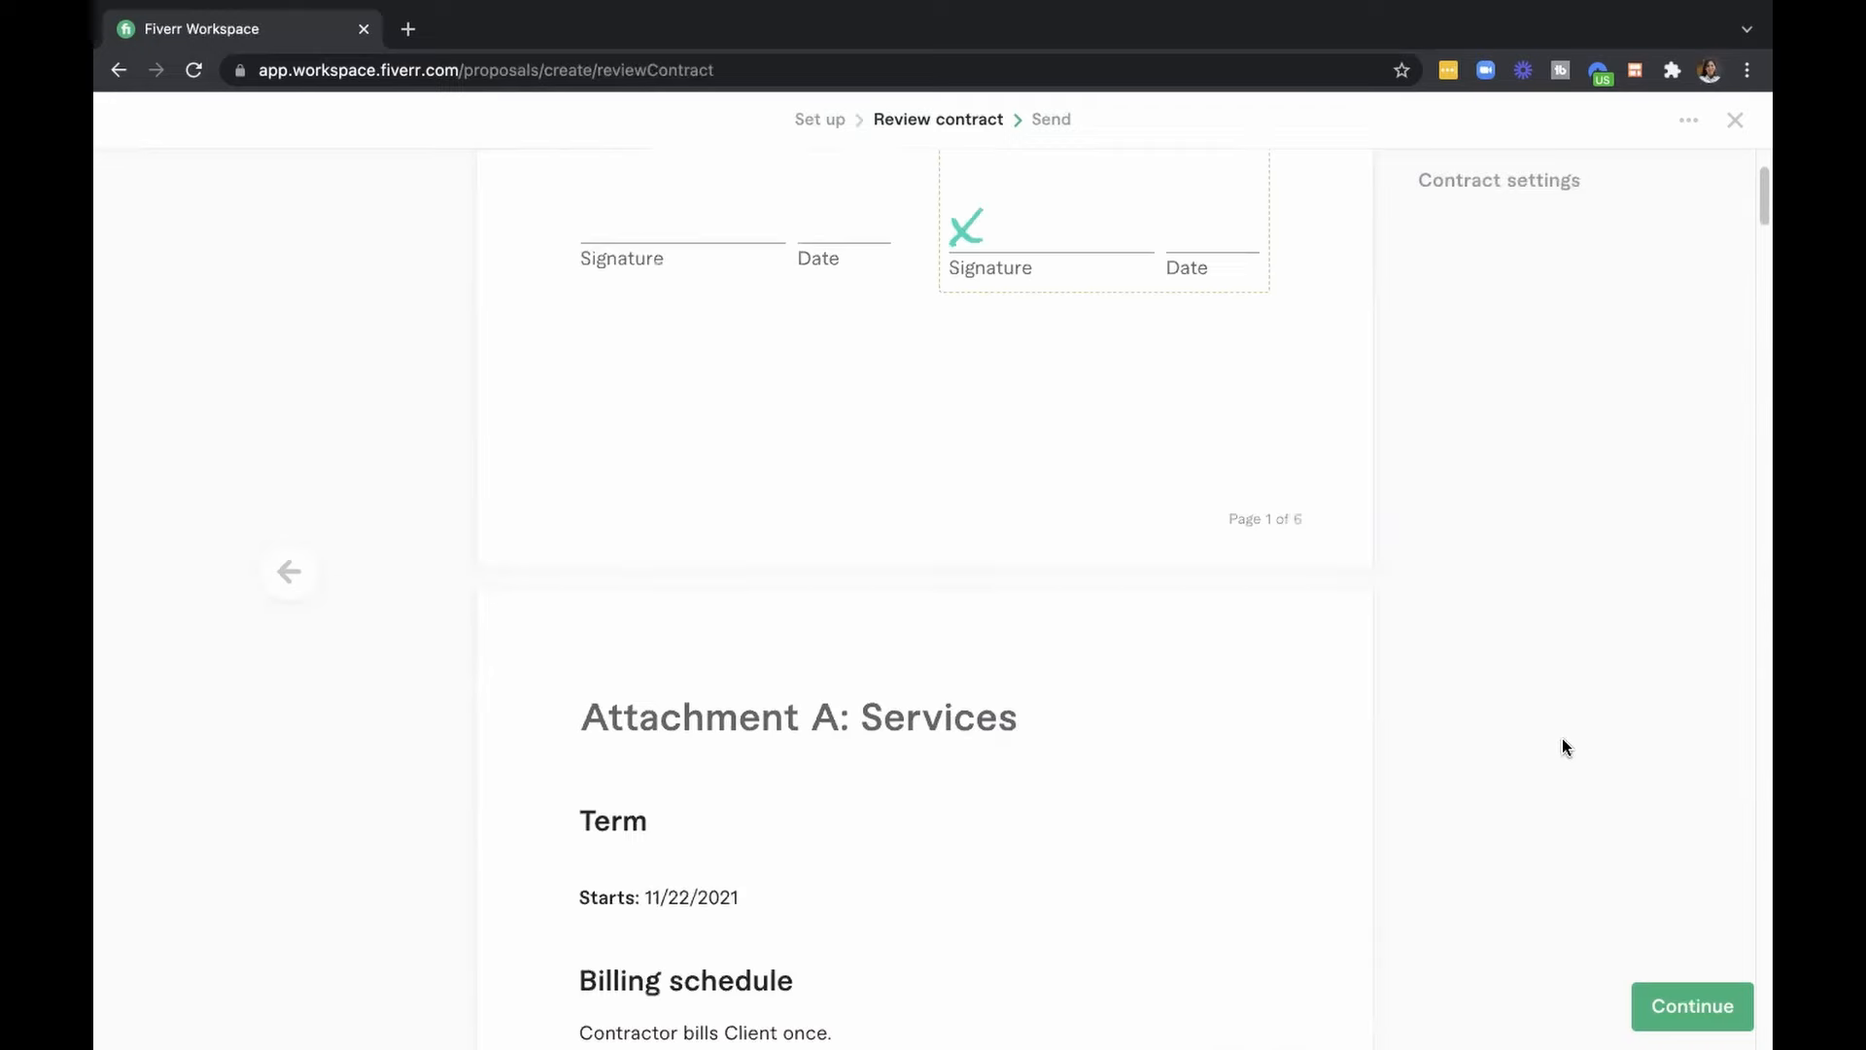
{"action": "scroll", "coordinate": [1561, 740], "scroll_direction": "up", "scroll_amount": 4}
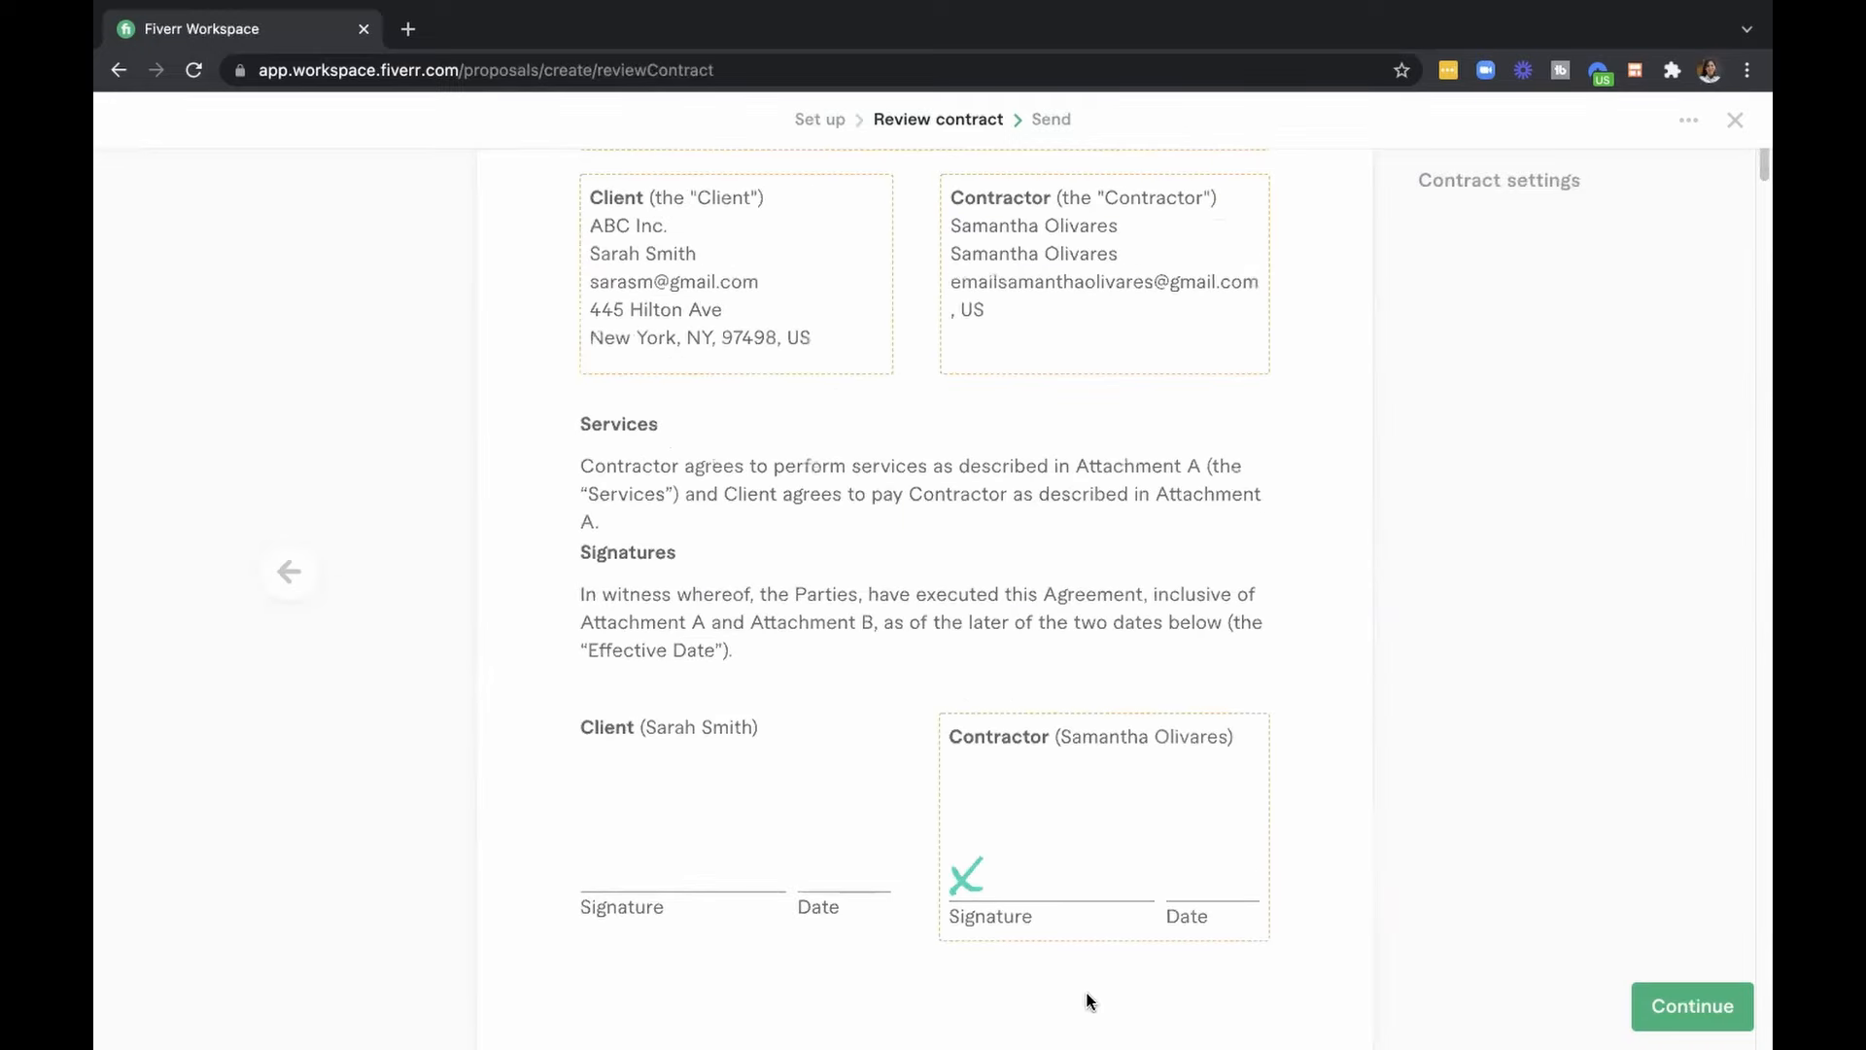
Open the contractor's signature area, examine the contract's email step, and close the contract without sending it.
{"action": "left_click", "coordinate": [1027, 892]}
{"action": "left_click", "coordinate": [860, 775]}
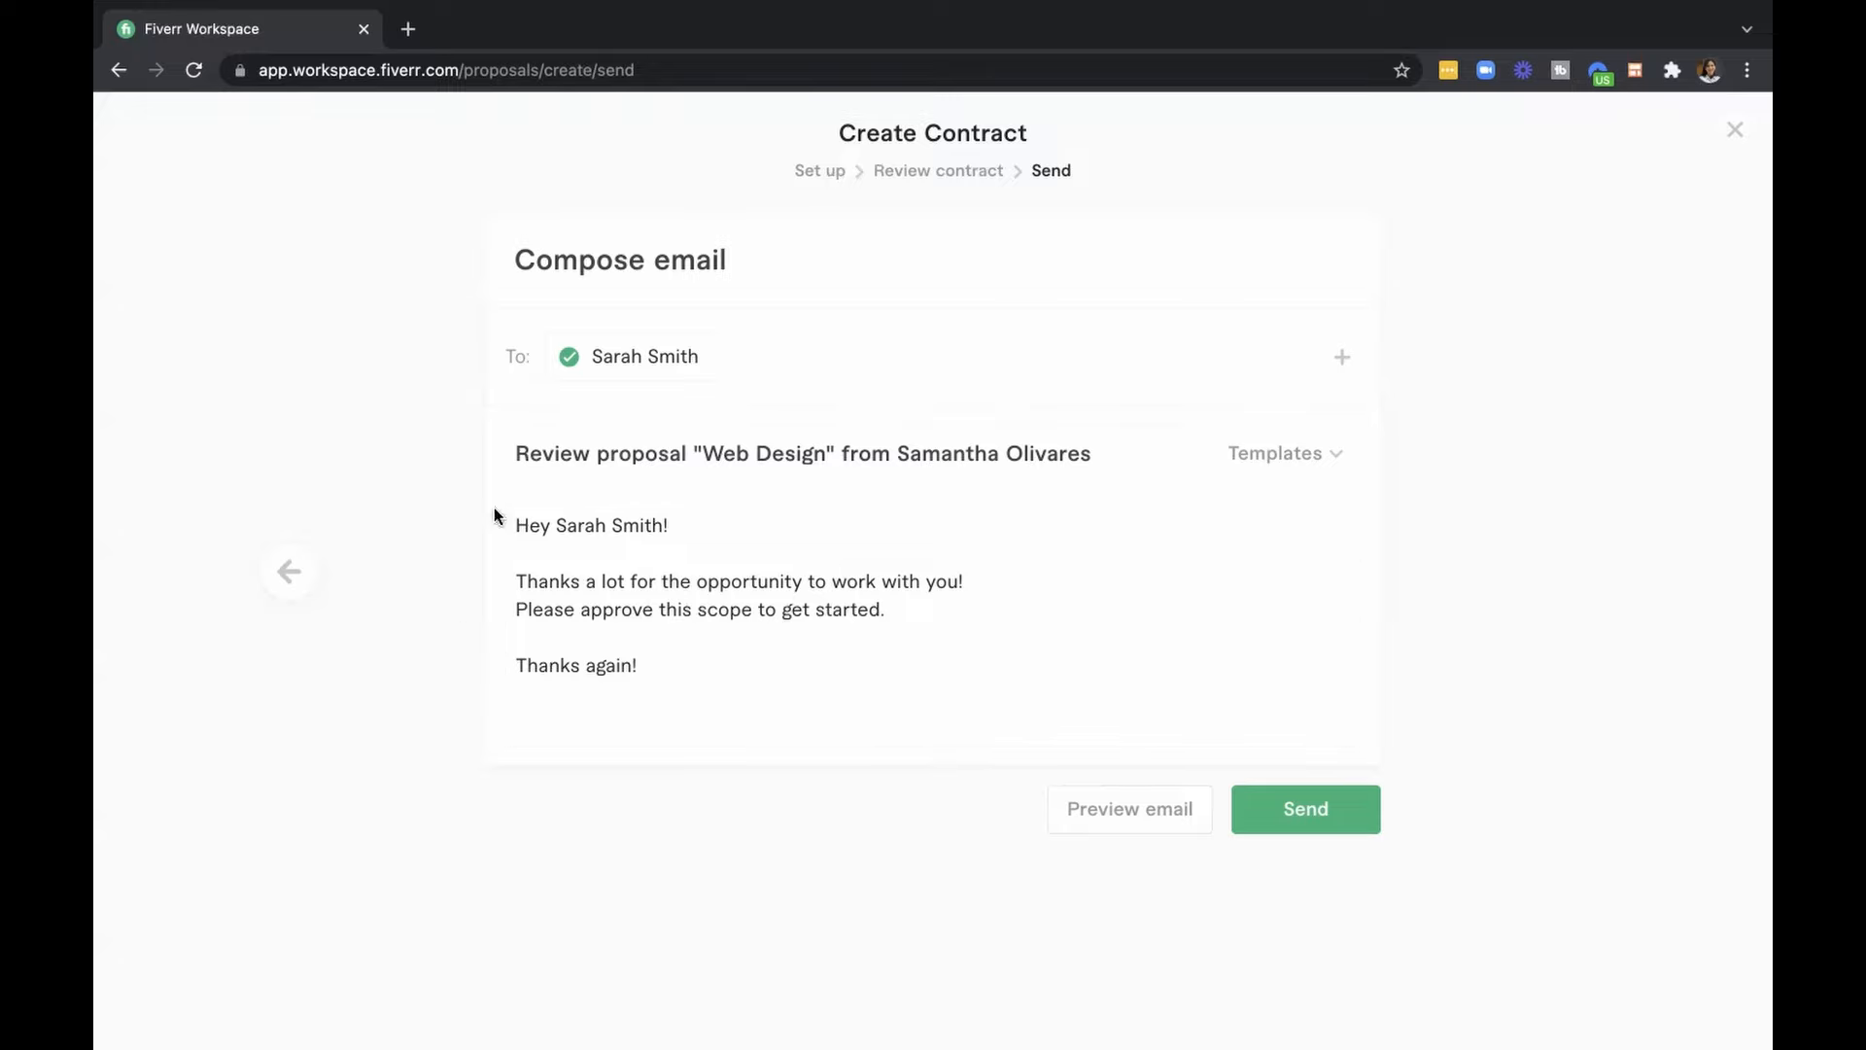
{"action": "left_click", "coordinate": [1735, 131]}
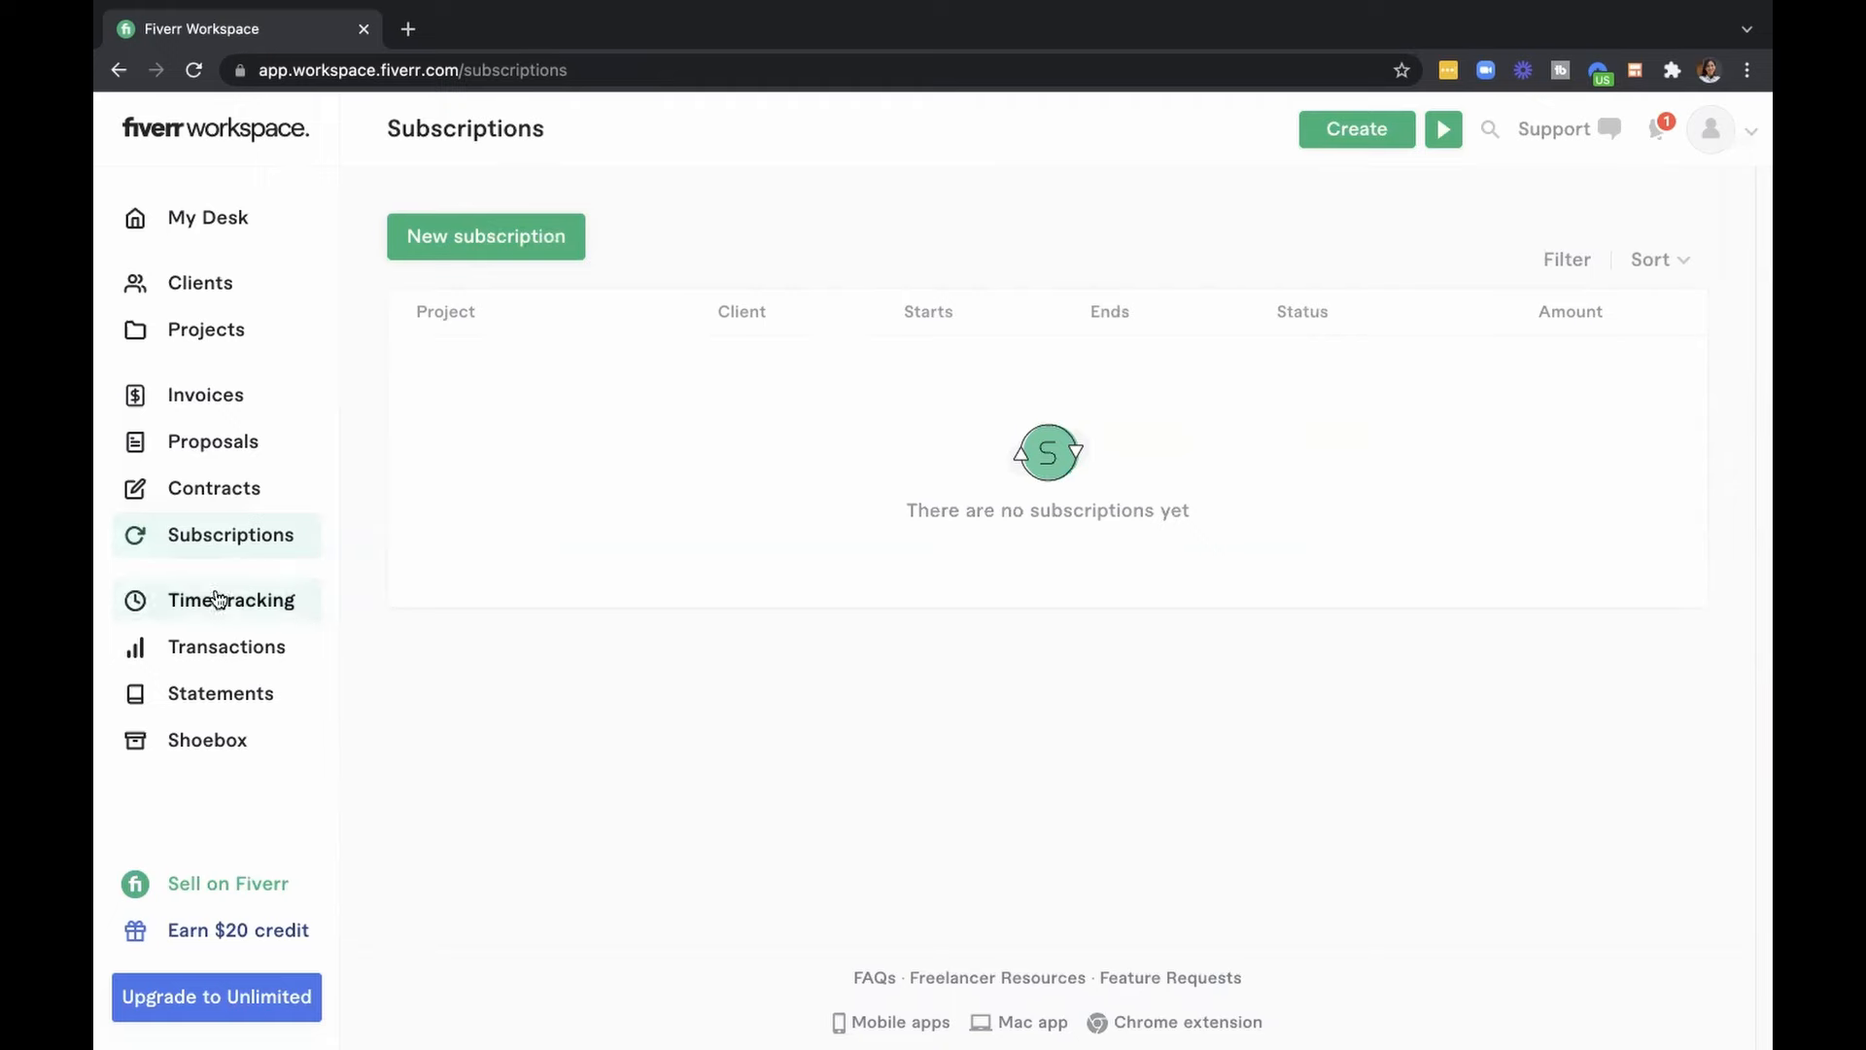
Open time tracking and assign the timer to ABC Inc.'s Web Design project.
{"action": "left_click", "coordinate": [296, 603]}
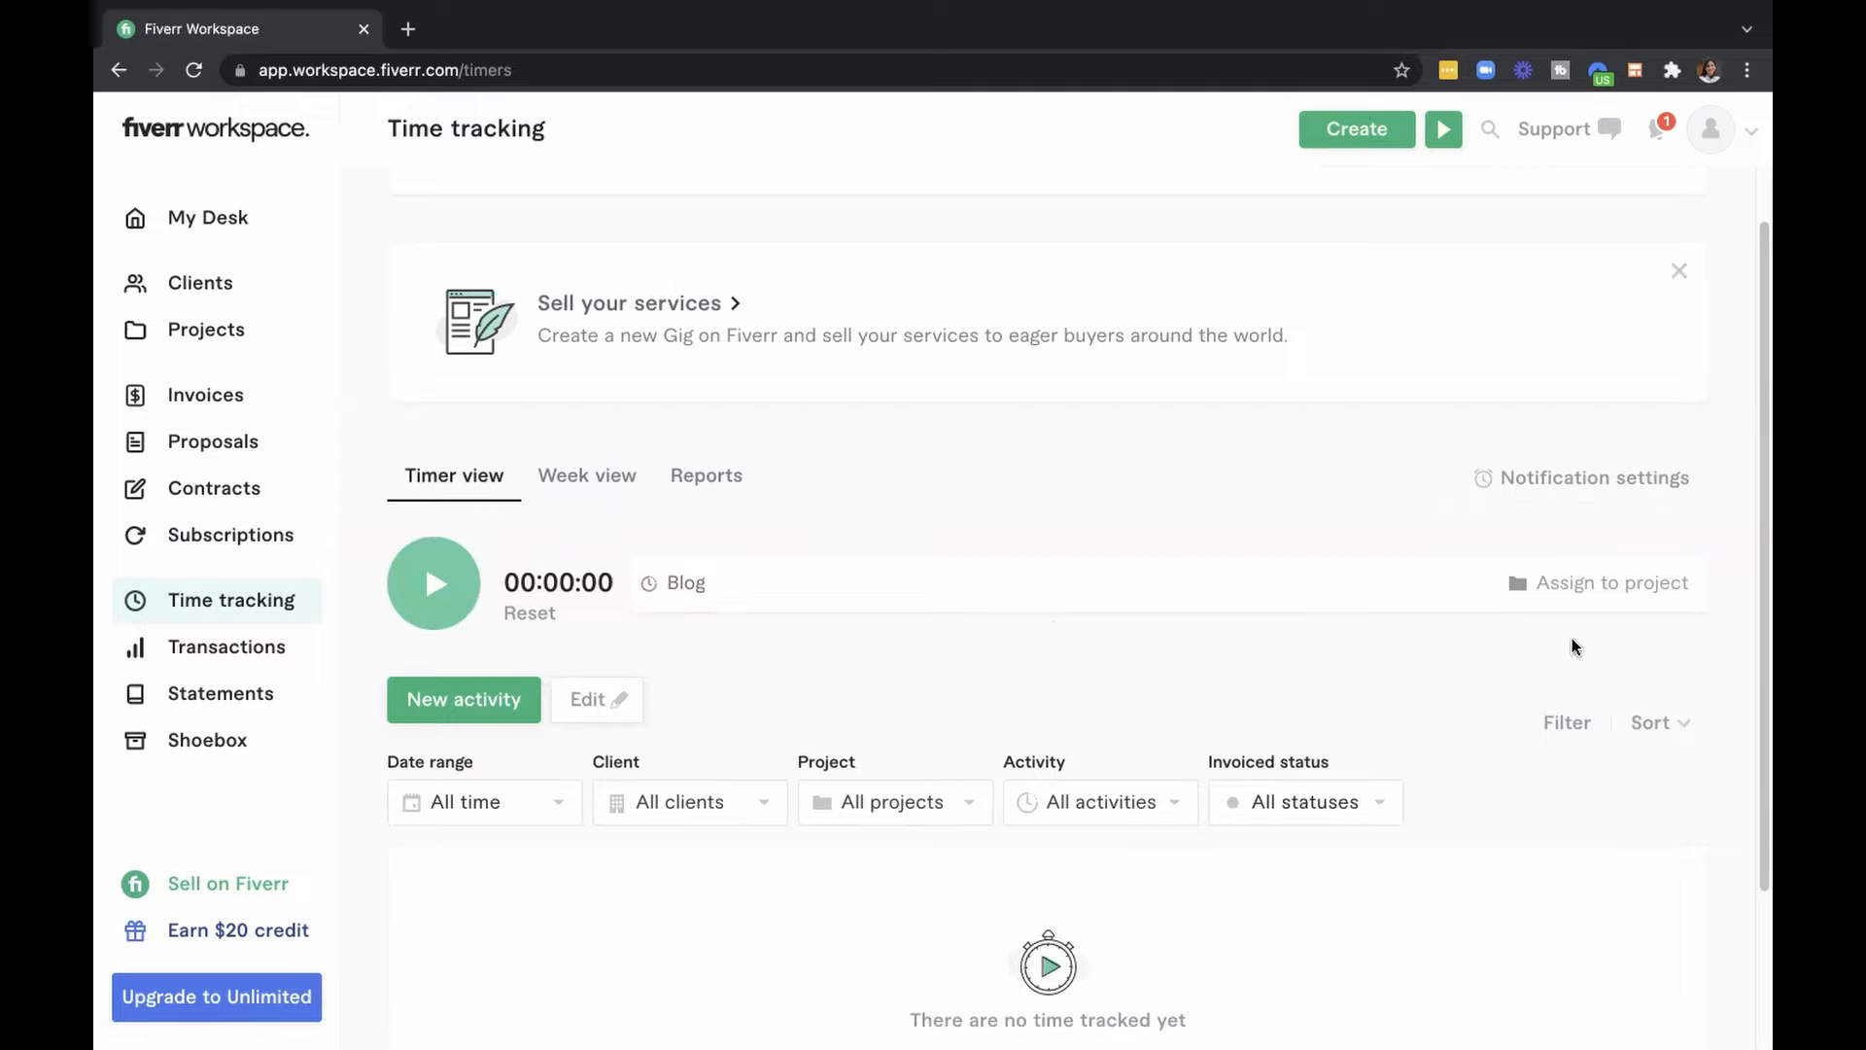
{"action": "left_click", "coordinate": [1548, 589]}
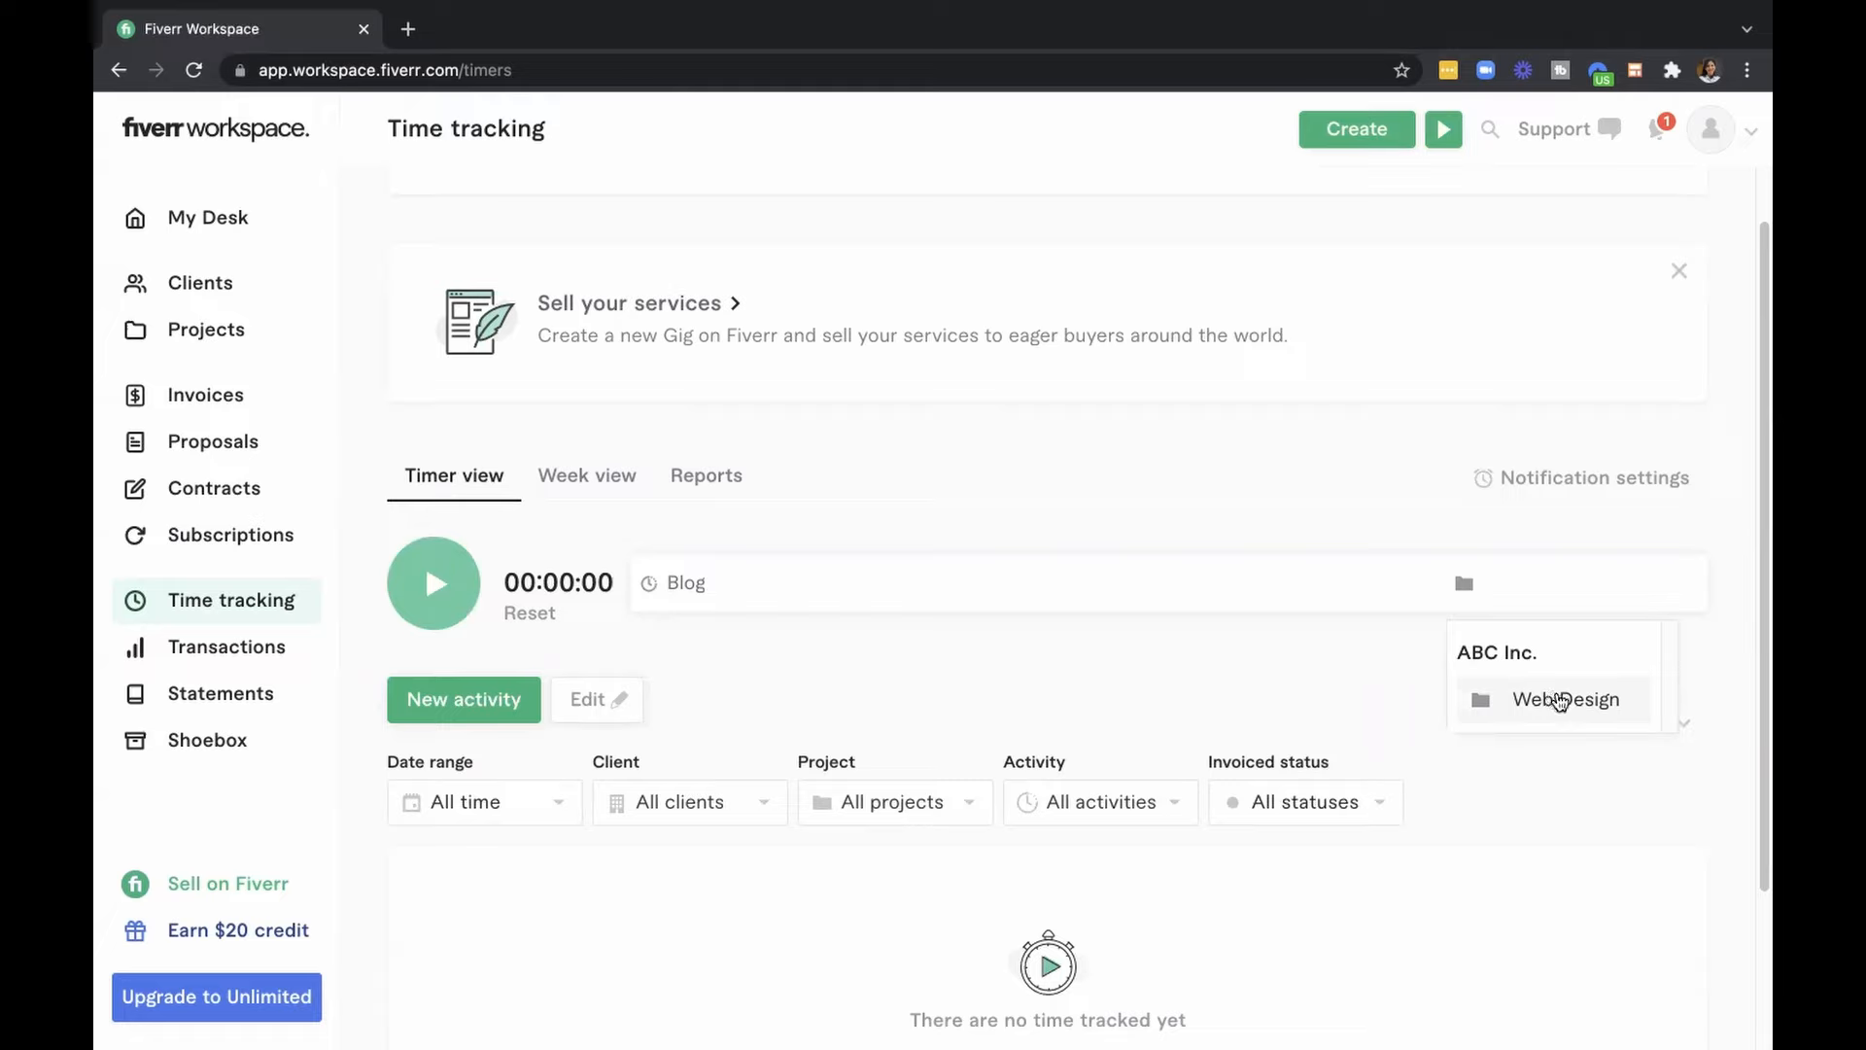
{"action": "left_click", "coordinate": [1550, 699]}
Replace the timer's activity description with Web Design.
{"action": "left_click", "coordinate": [758, 582]}
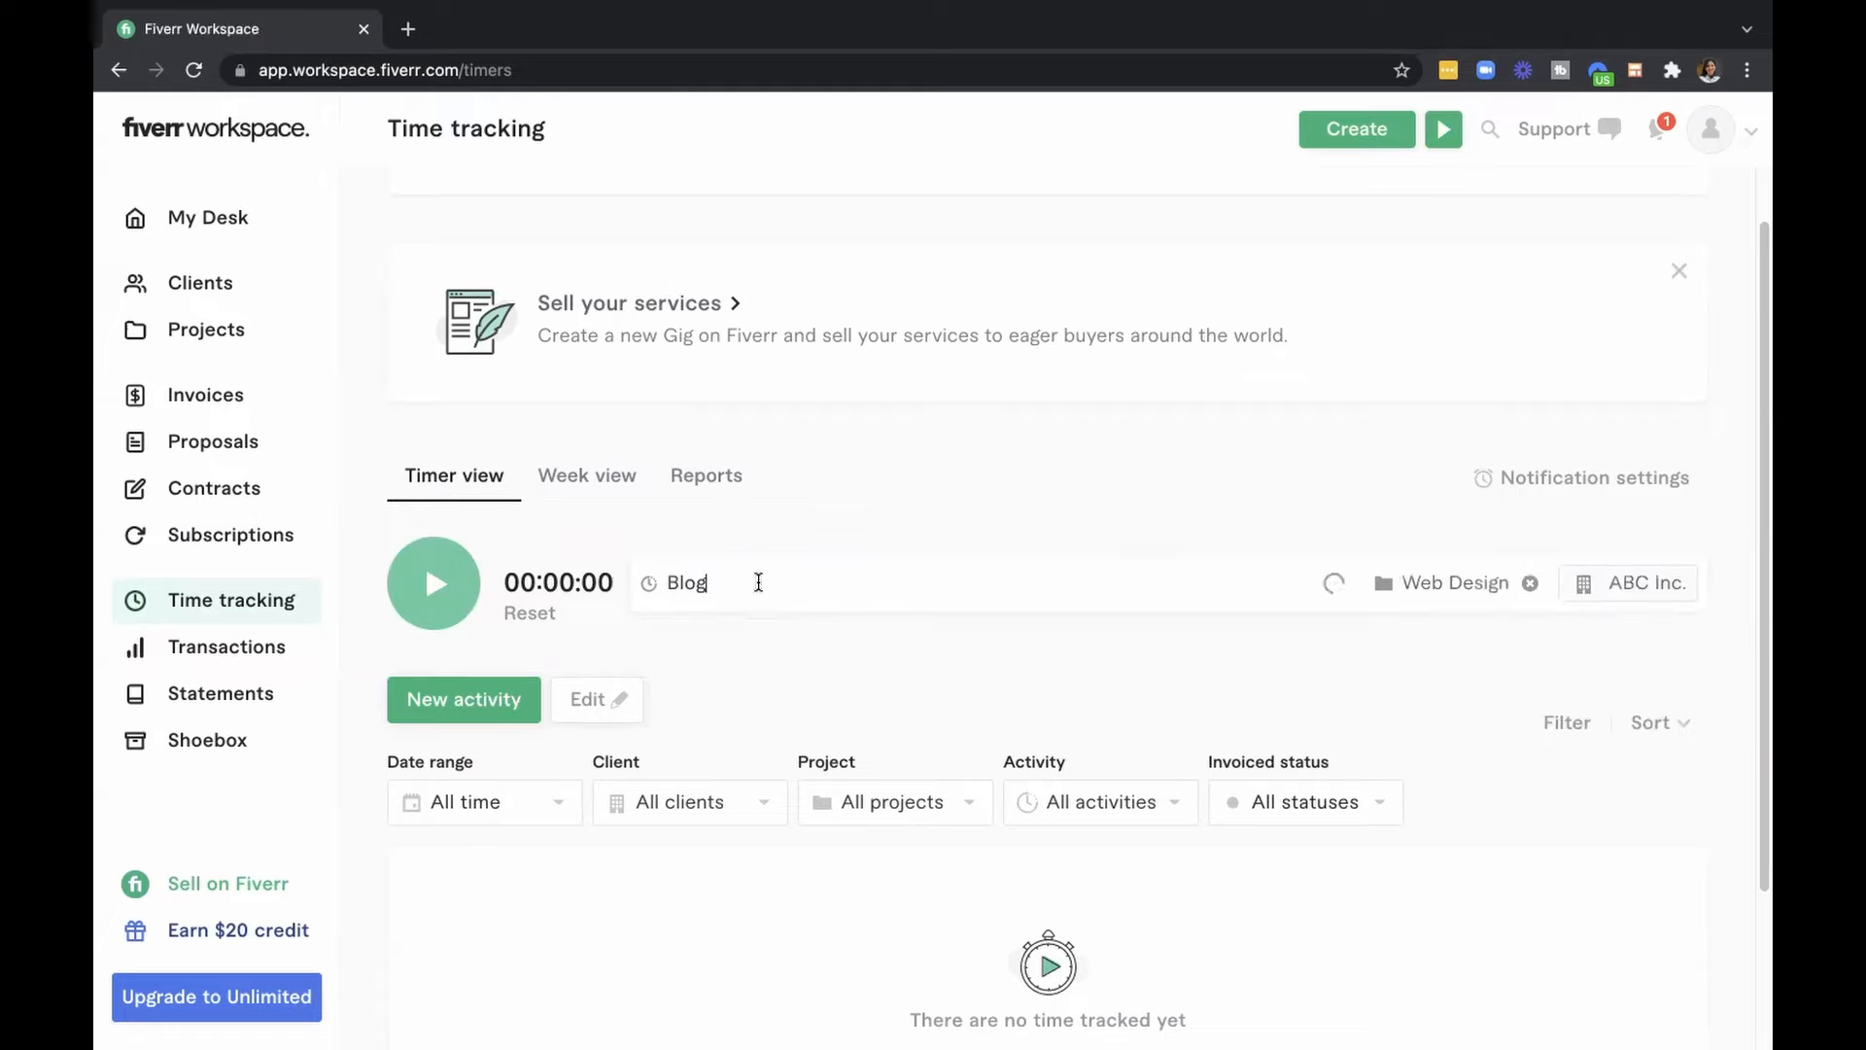
{"action": "key", "text": "BackSpace"}
{"action": "key", "text": "BackSpace"}
{"action": "key", "text": "BackSpace"}
{"action": "key", "text": "BackSpace"}
{"action": "type", "text": "Web Design"}
Run the timer for the Web Design activity for a few seconds and stop it to log the time entry.
{"action": "left_click", "coordinate": [503, 603]}
{"action": "left_click", "coordinate": [435, 583]}
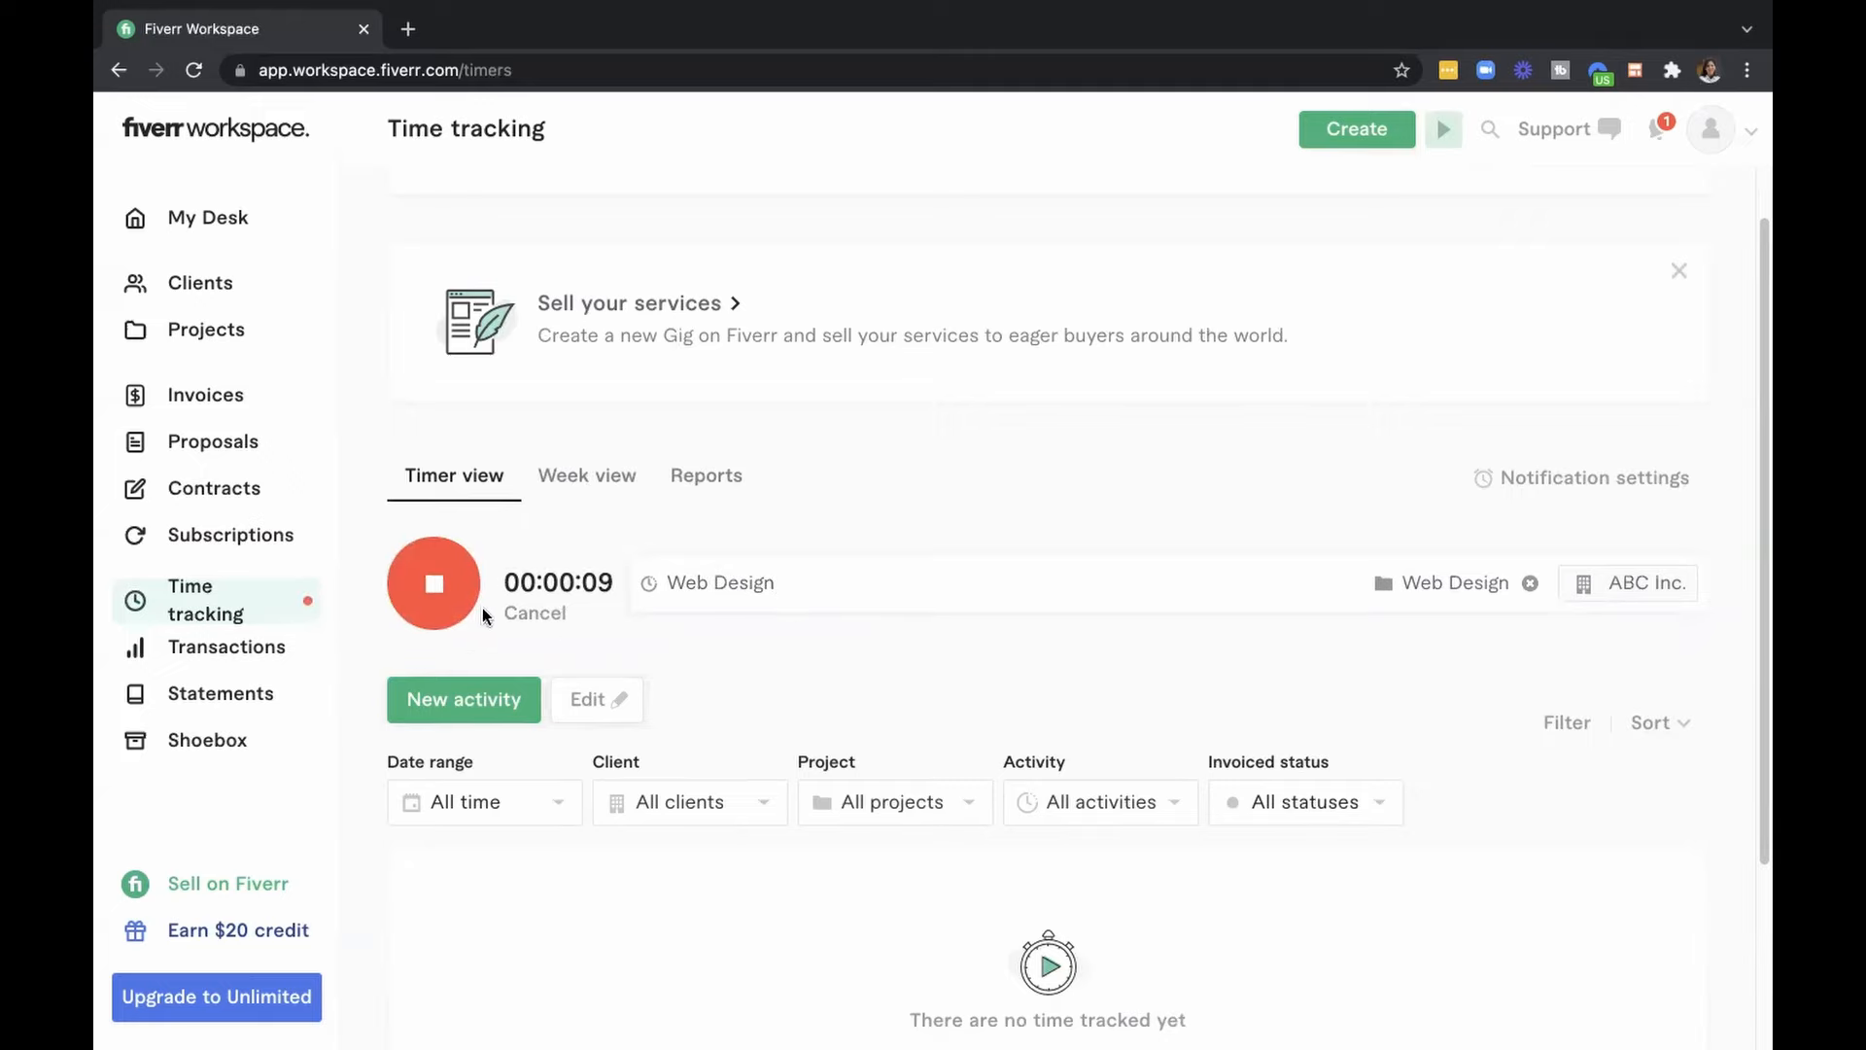
{"action": "left_click", "coordinate": [433, 583]}
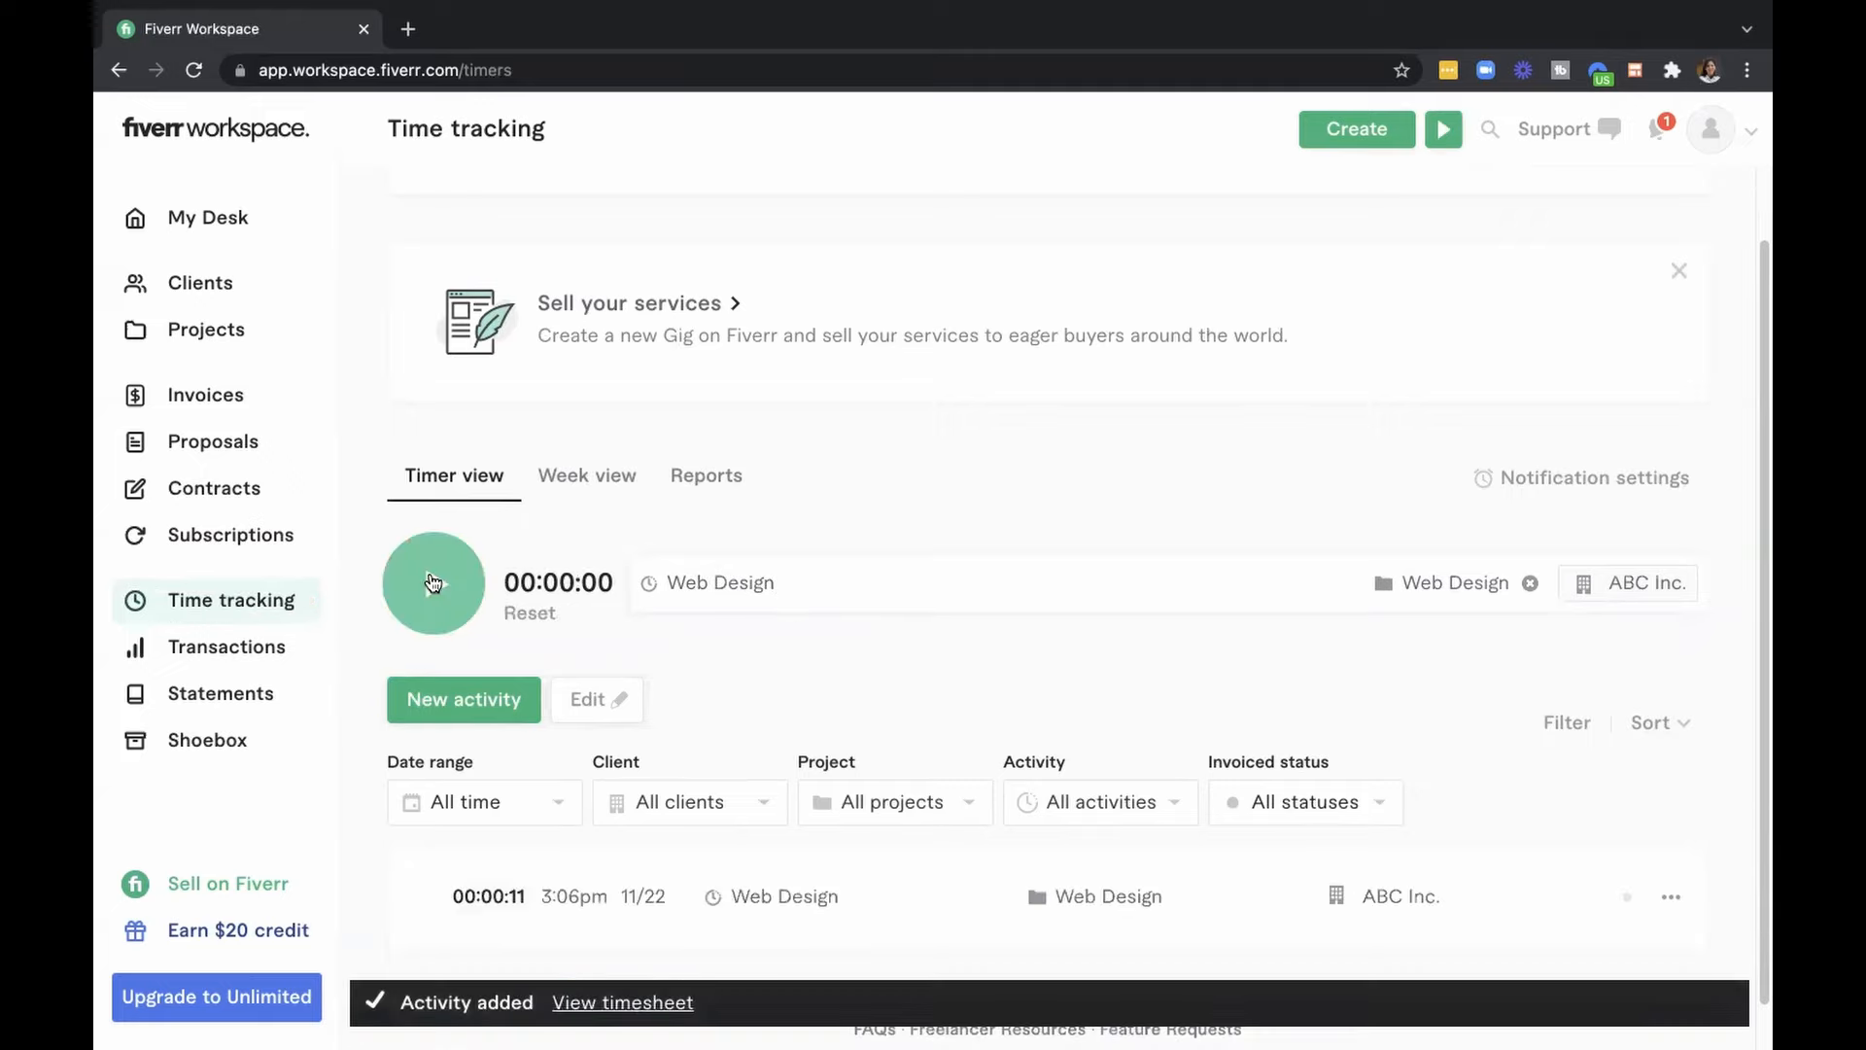
Examine the logged time entry in the week view and the time reports, and return to the timer view.
{"action": "scroll", "coordinate": [832, 656], "scroll_direction": "down", "scroll_amount": 1}
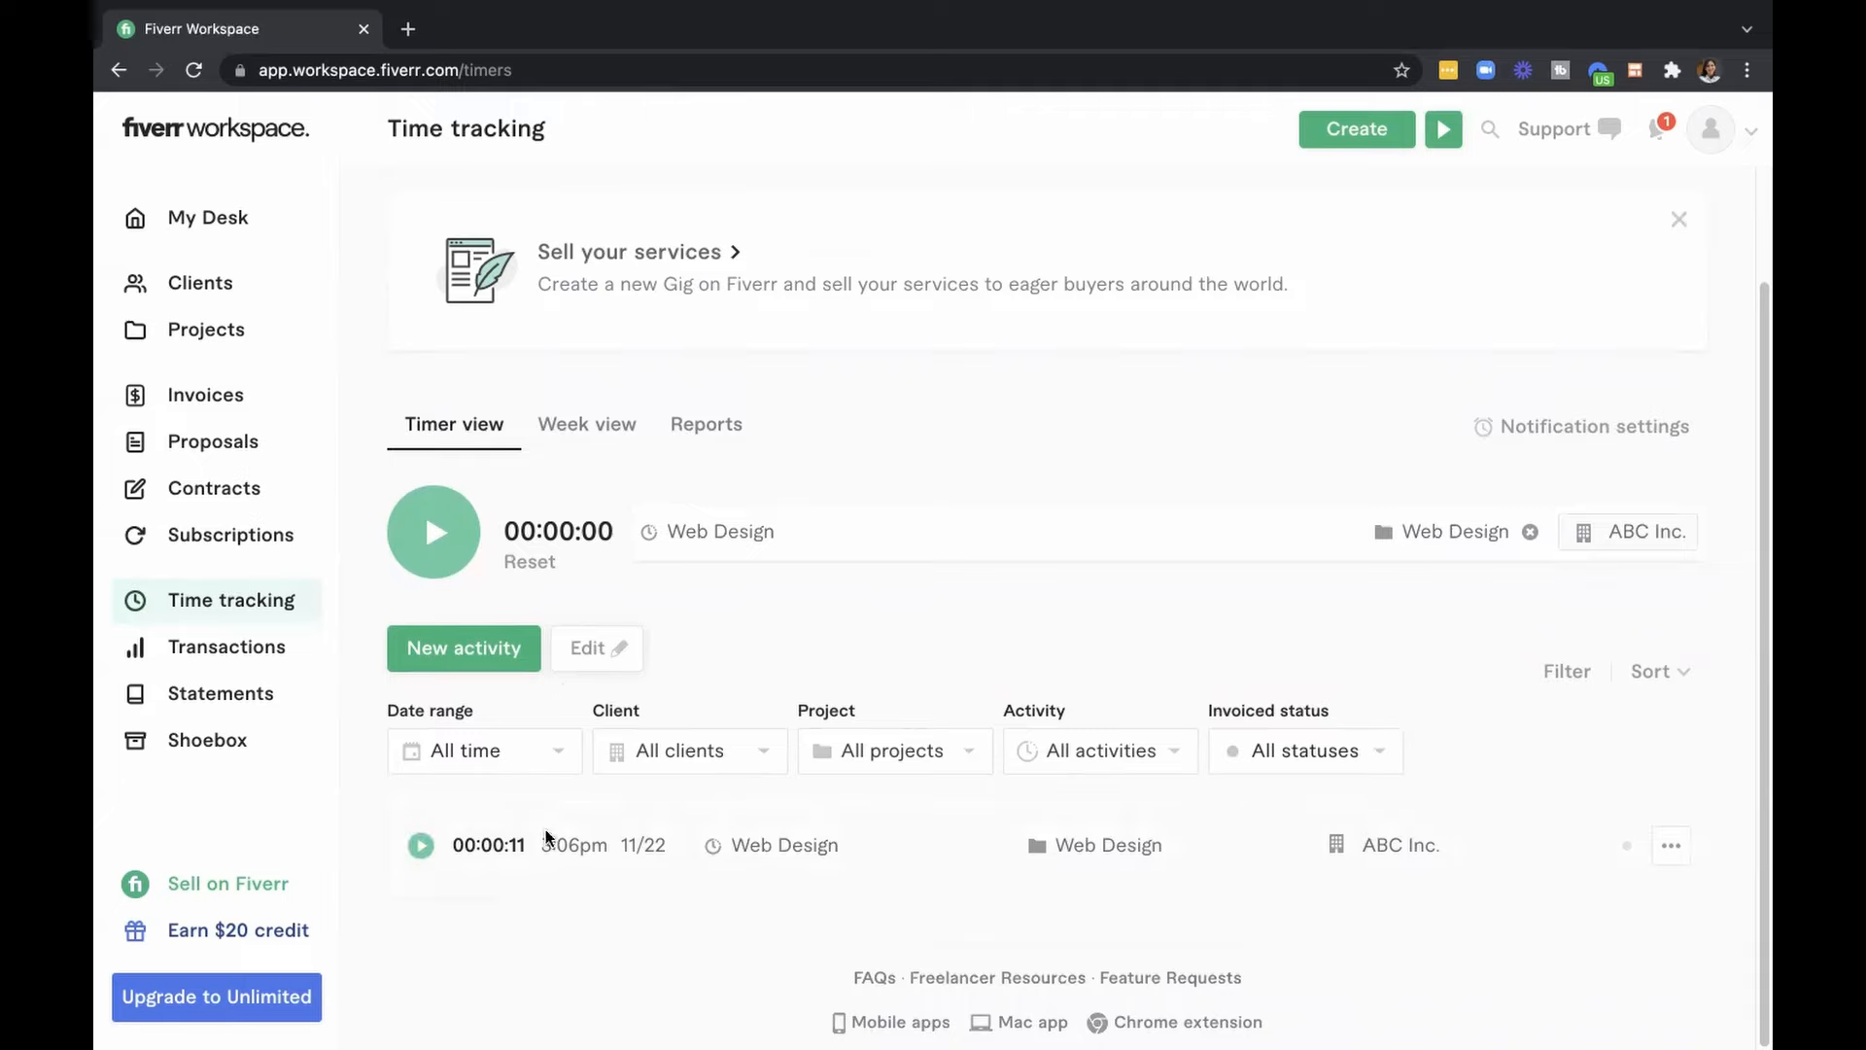
{"action": "left_click", "coordinate": [607, 423]}
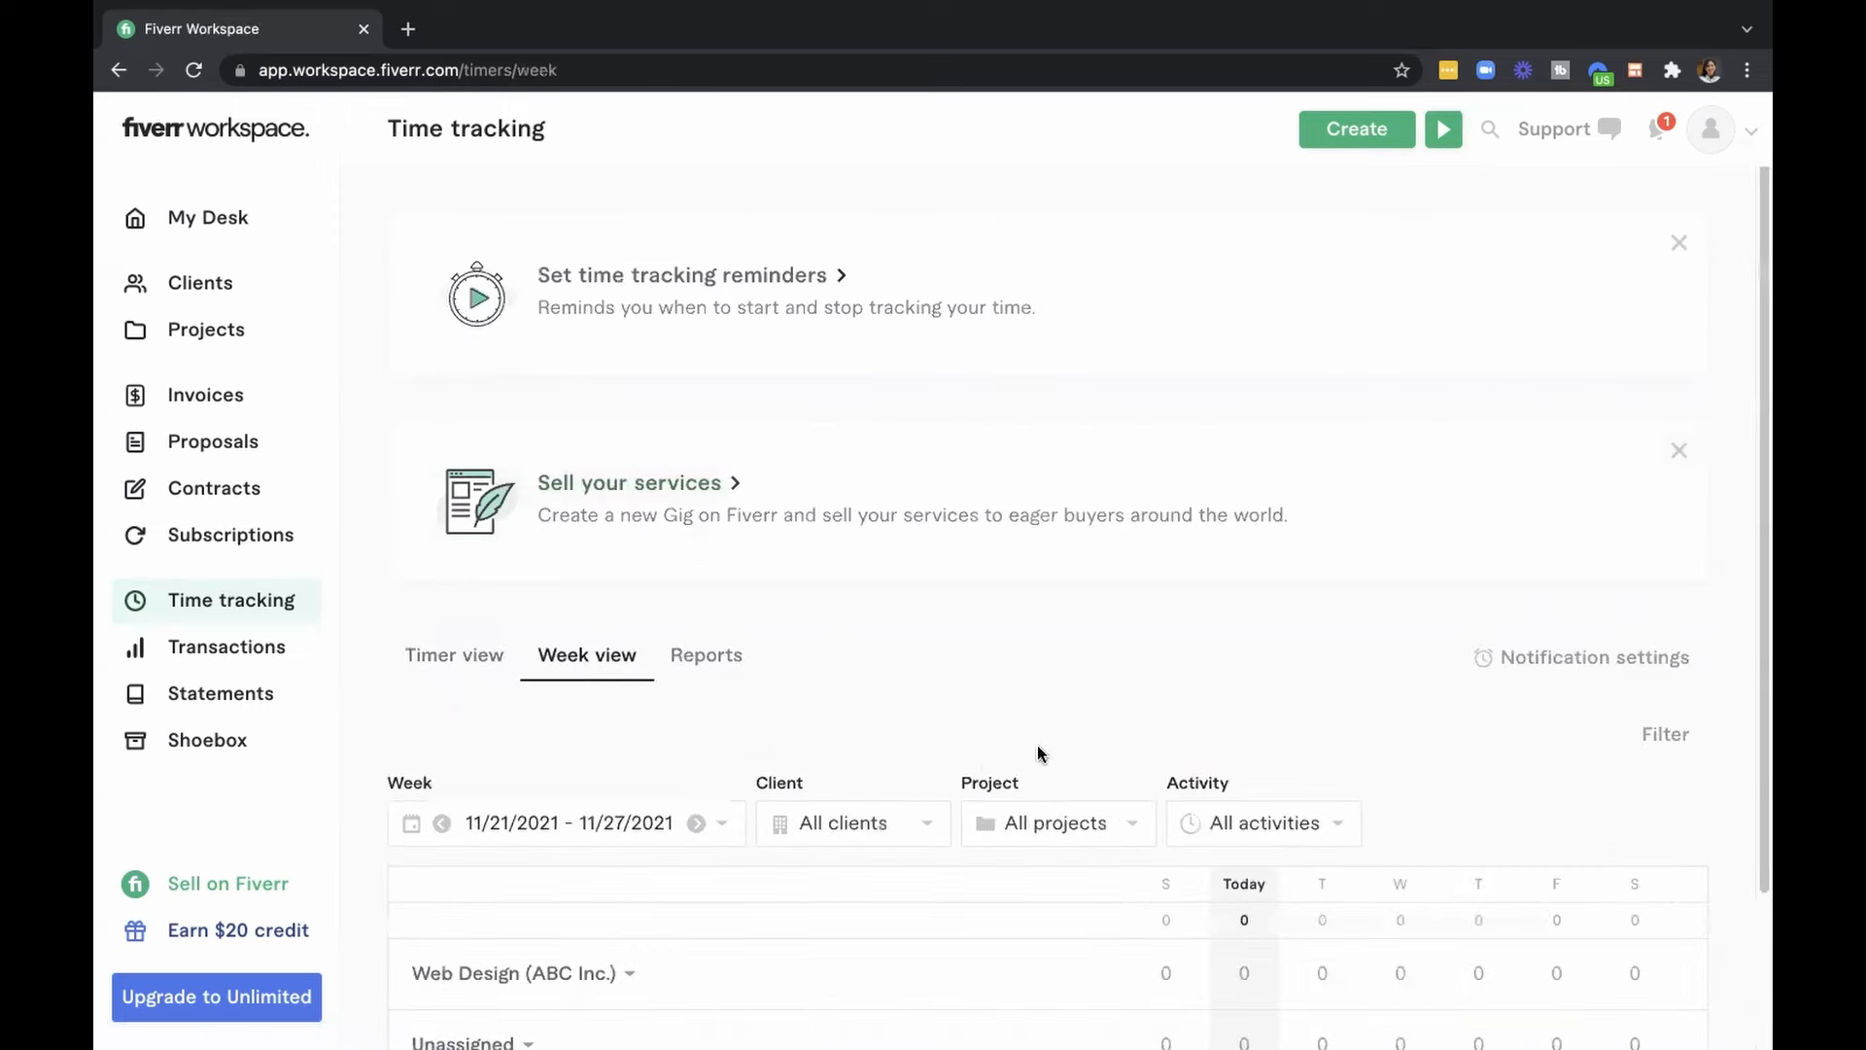
{"action": "scroll", "coordinate": [1036, 753], "scroll_direction": "down", "scroll_amount": 3}
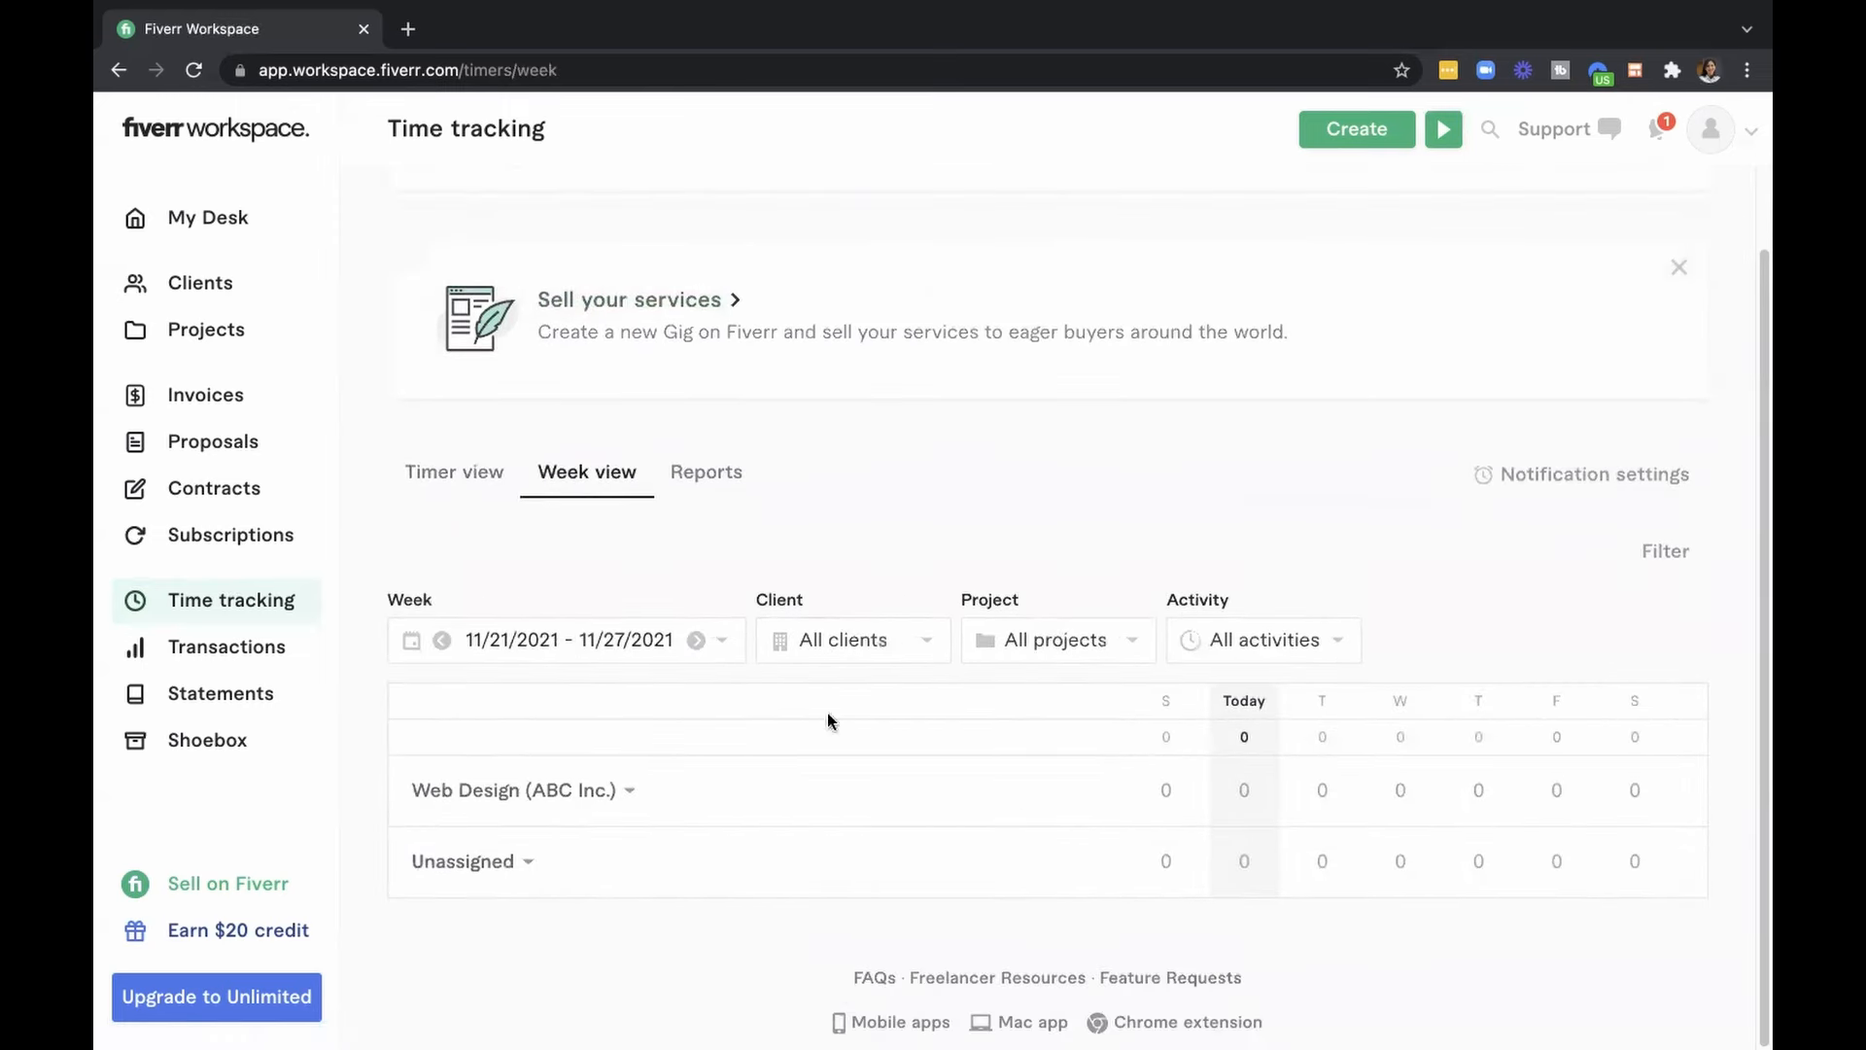
{"action": "scroll", "coordinate": [768, 603], "scroll_direction": "up", "scroll_amount": 3}
{"action": "left_click", "coordinate": [706, 657]}
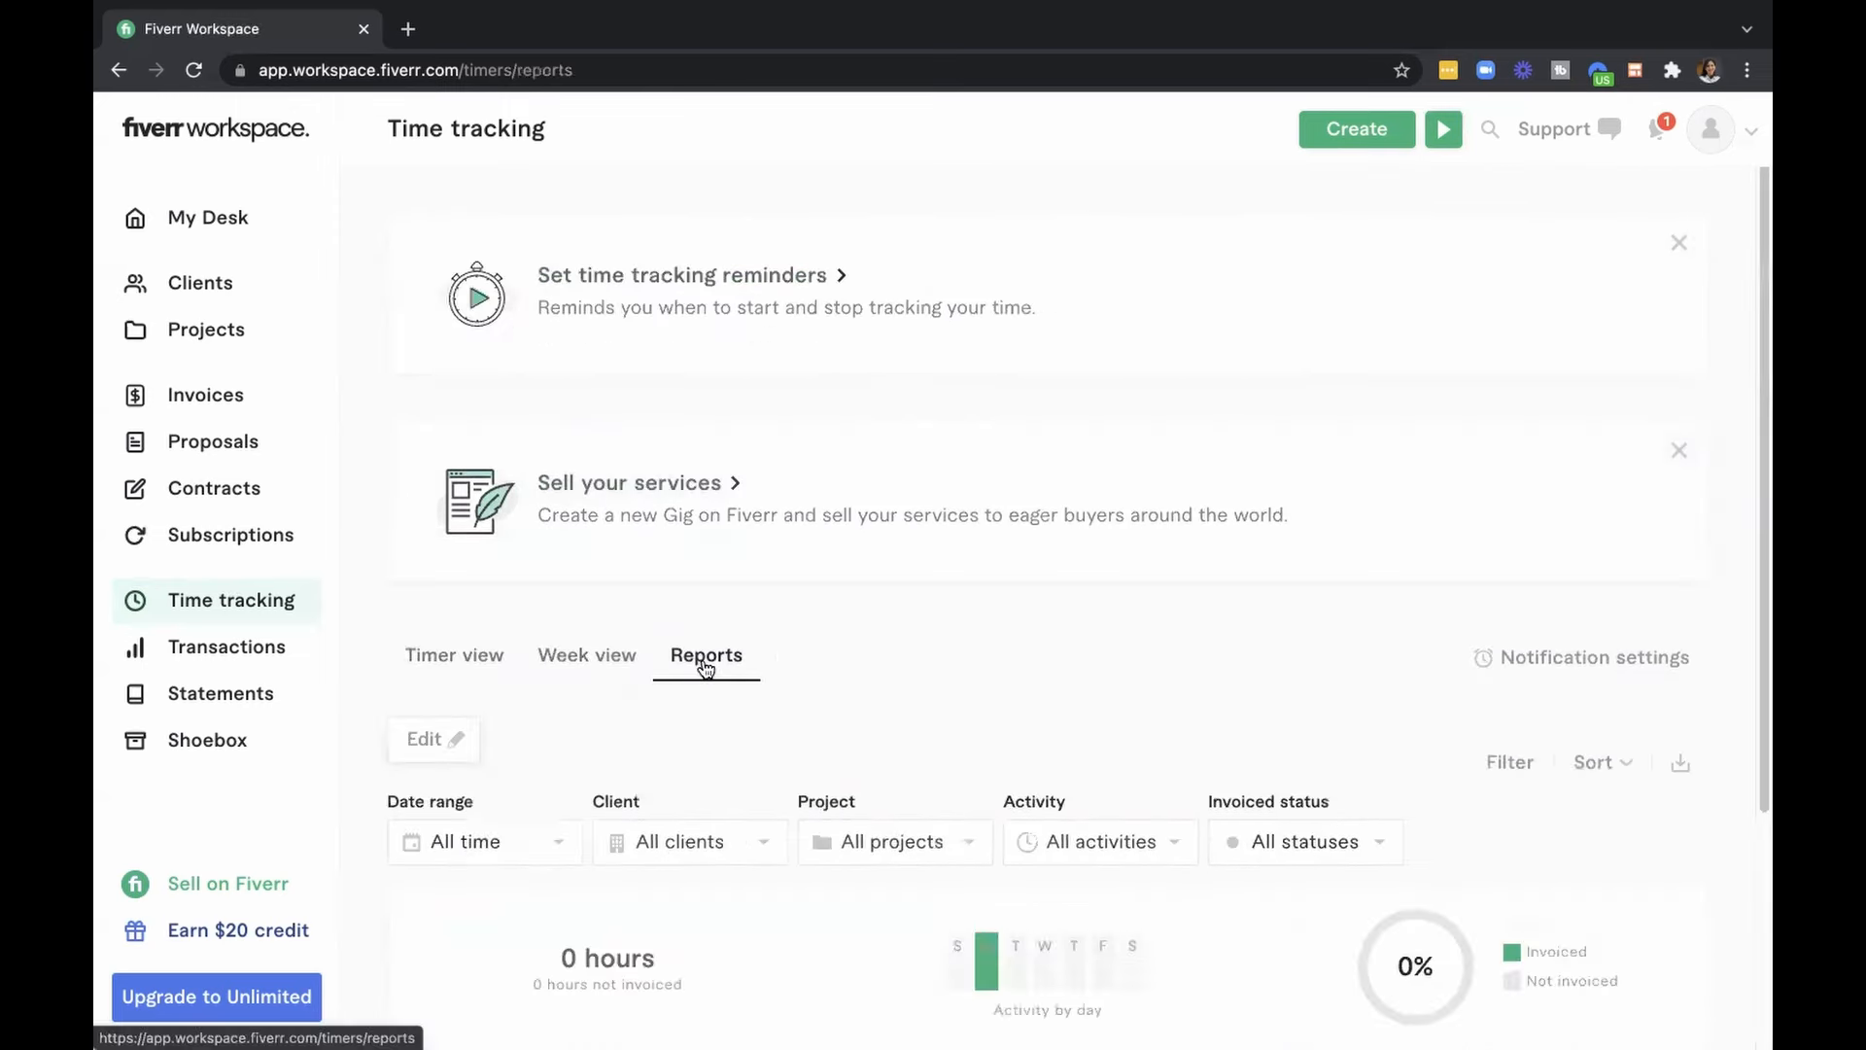
{"action": "scroll", "coordinate": [1207, 700], "scroll_direction": "down", "scroll_amount": 3}
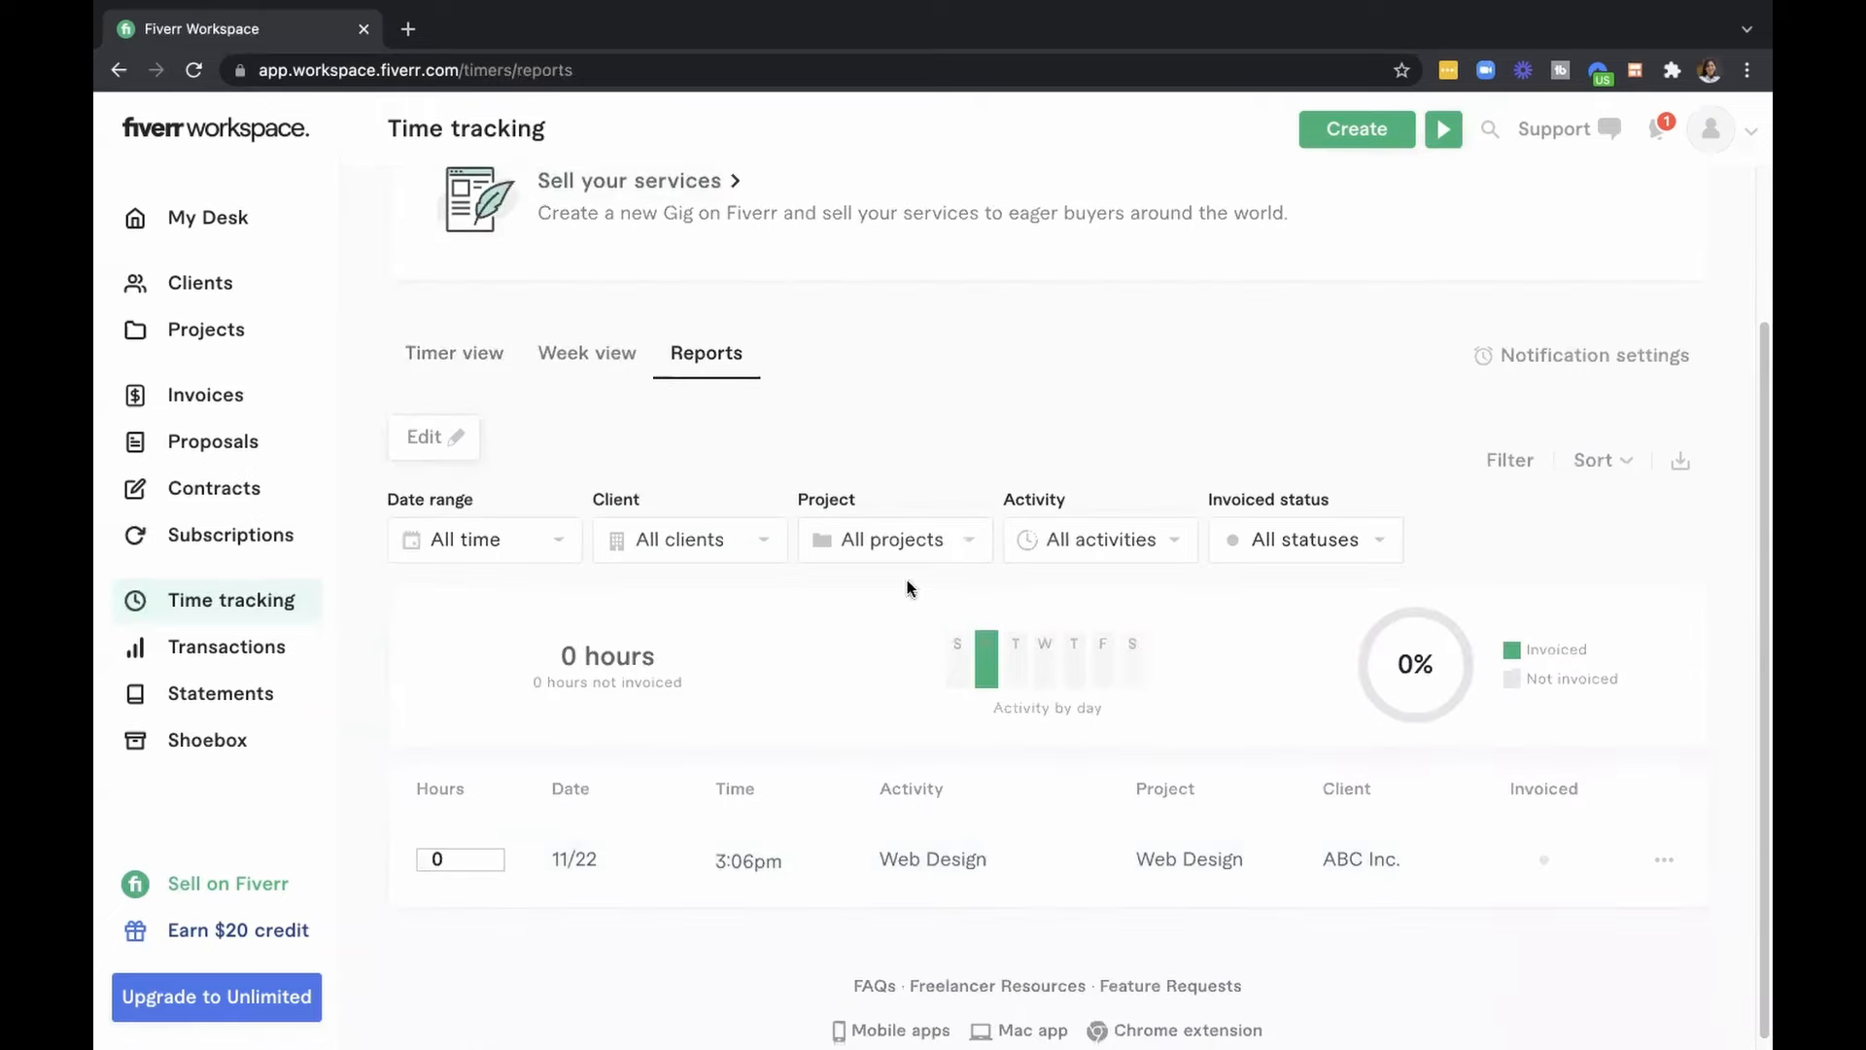
{"action": "left_click", "coordinate": [233, 601]}
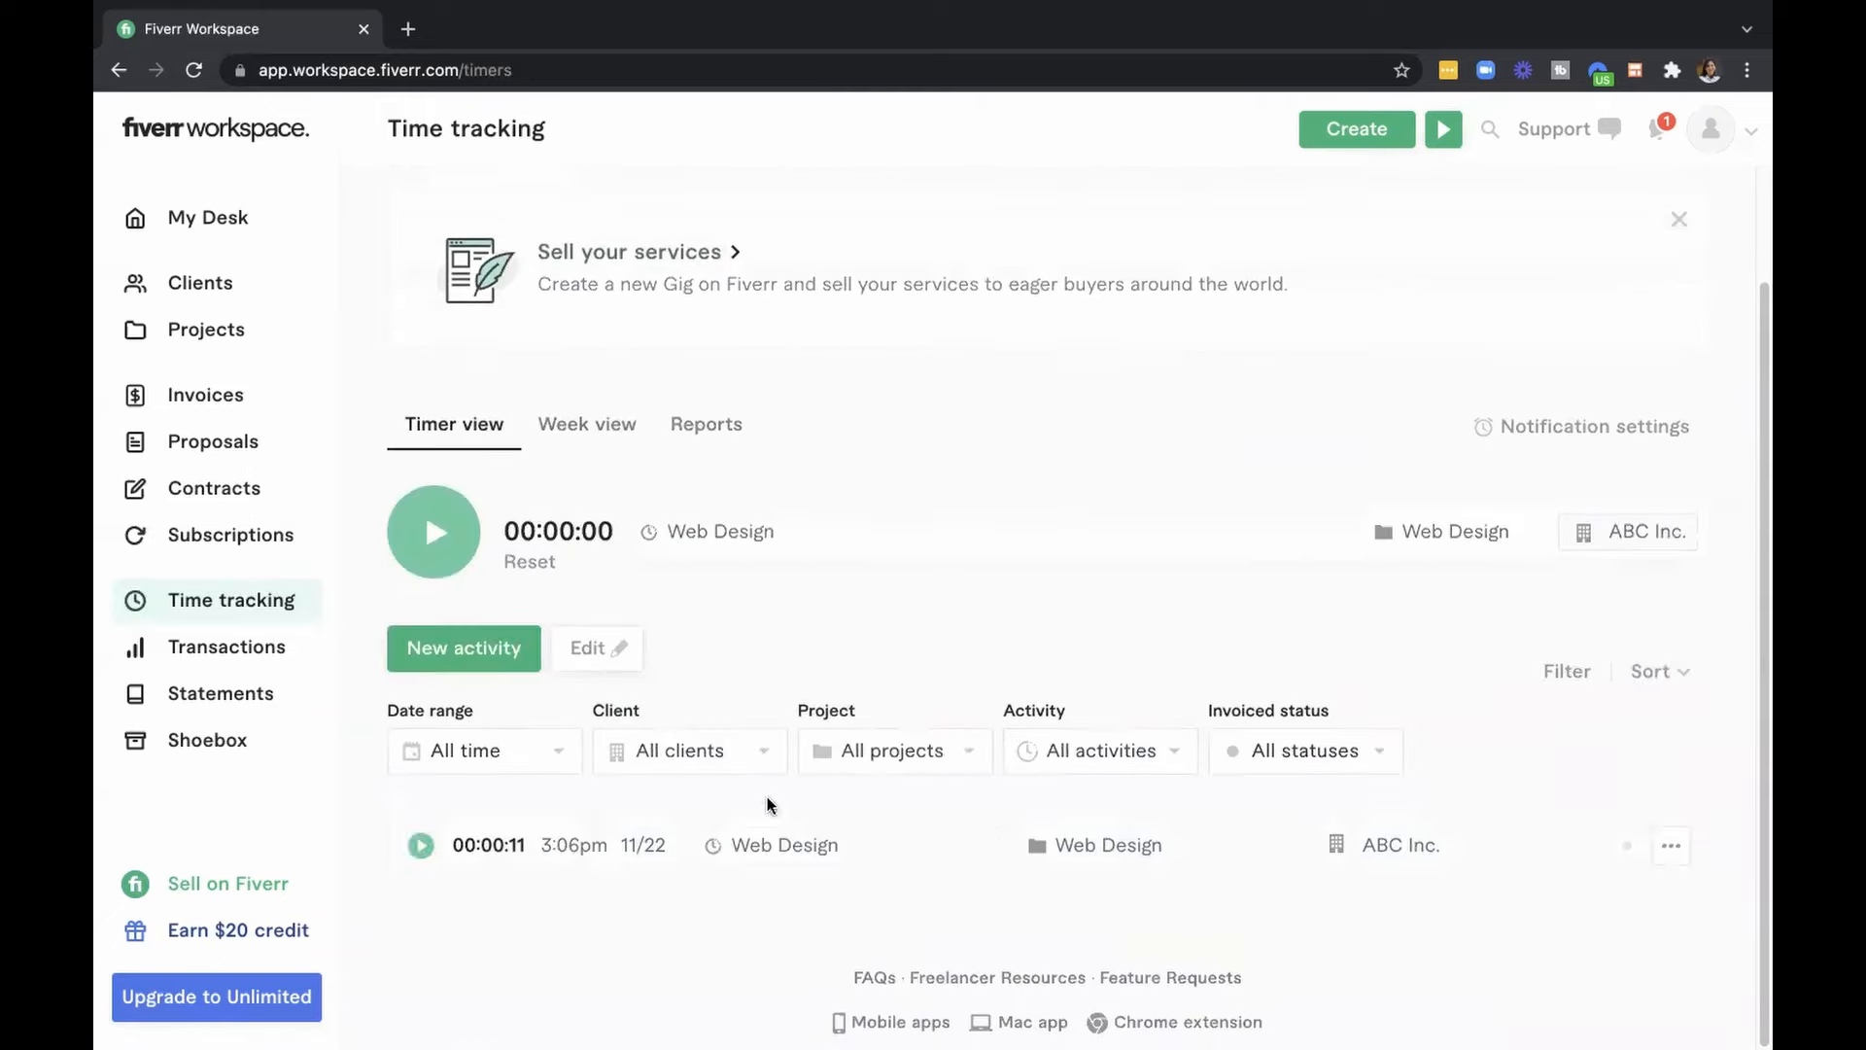
Look over the transactions page, the income statement and the Shoebox file storage.
{"action": "left_click", "coordinate": [250, 666]}
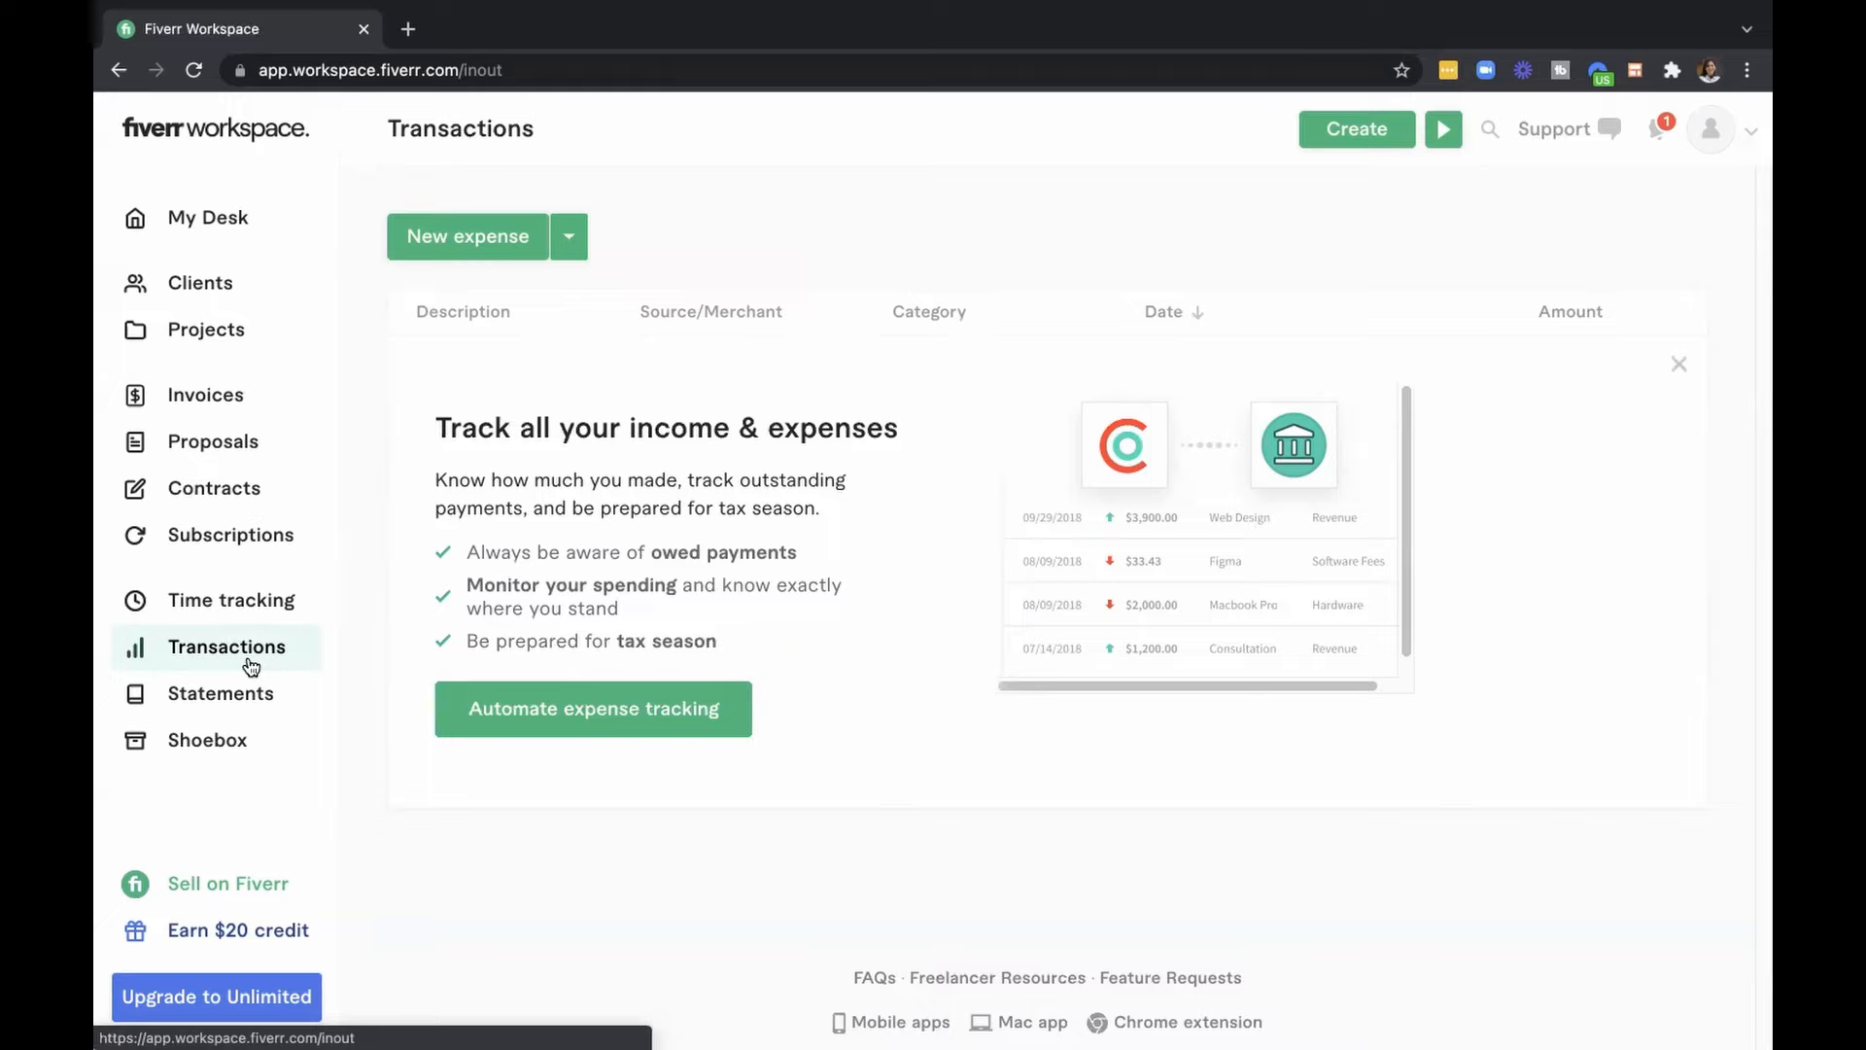
{"action": "left_click", "coordinate": [256, 705]}
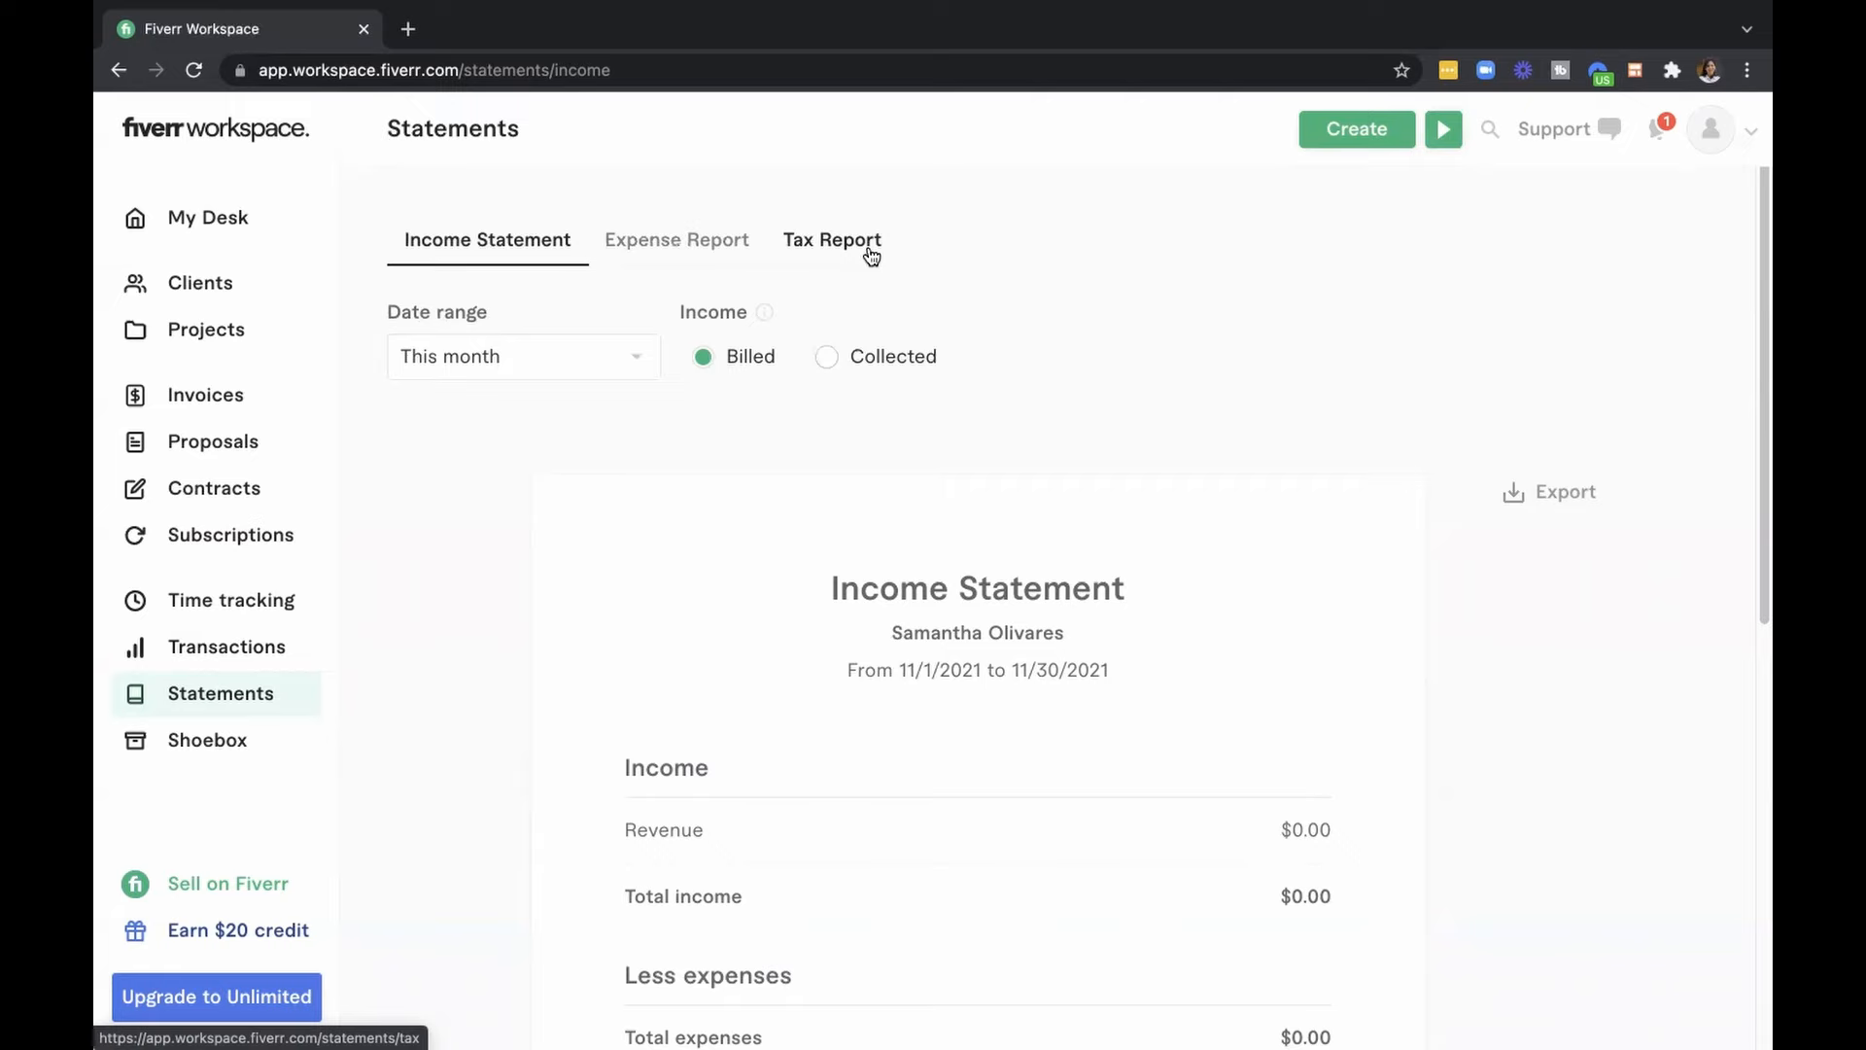
{"action": "left_click", "coordinate": [239, 743]}
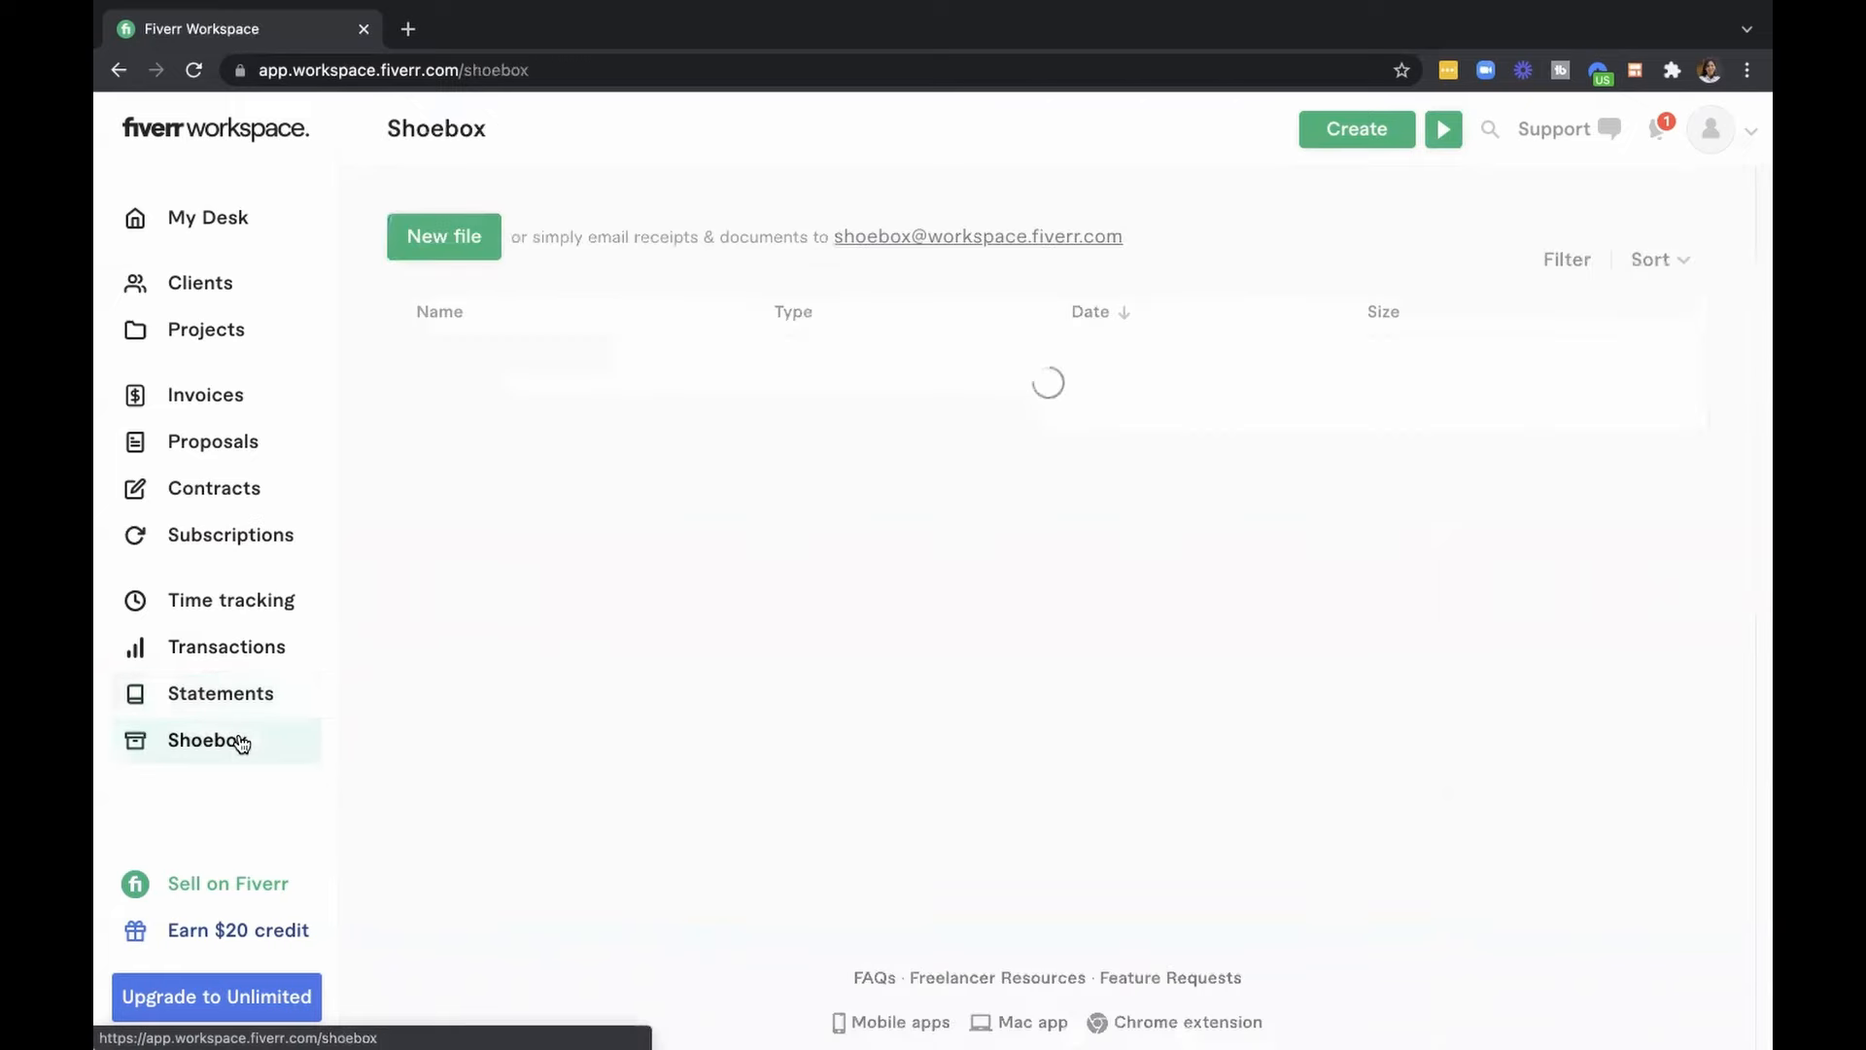